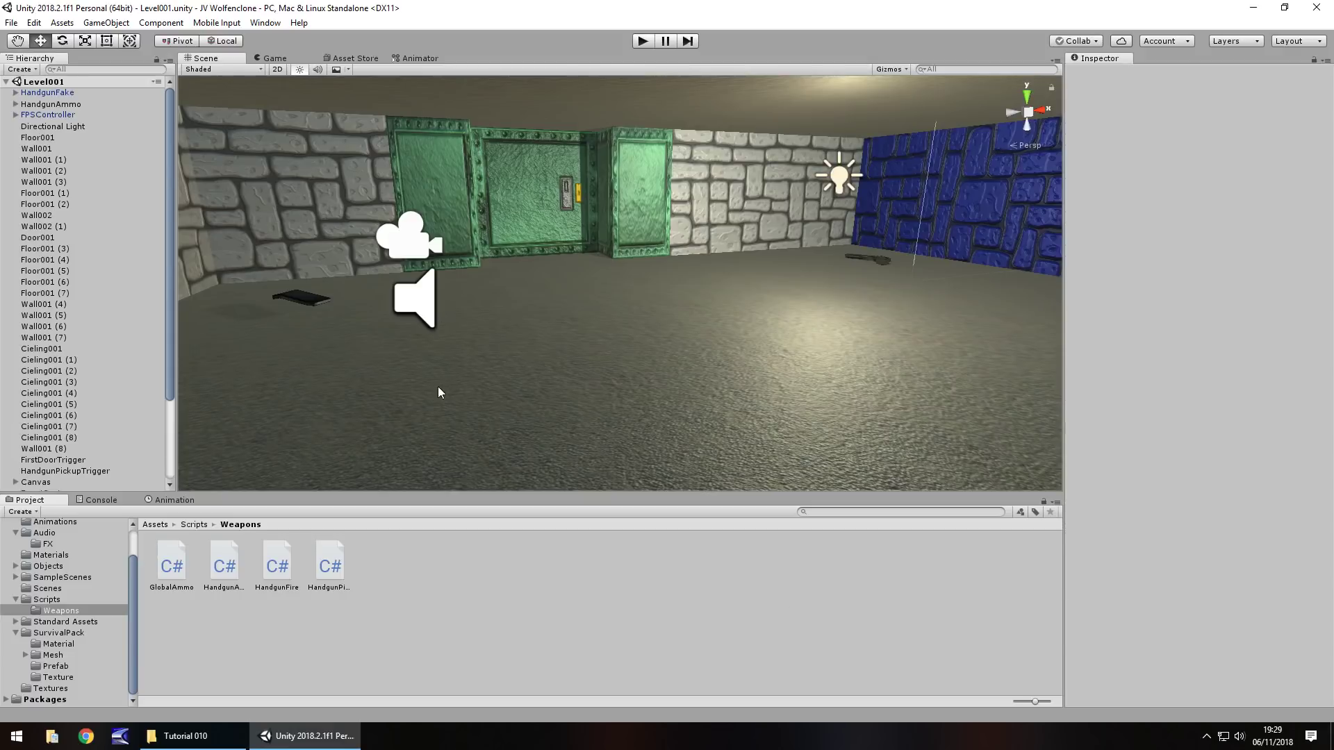
# - Add a UI Panel under the Canvas and frame it in the Scene view
pyautogui.keyDown('alt'); pyautogui.moveTo(438, 392); pyautogui.dragTo(693, 390); pyautogui.keyUp('alt')
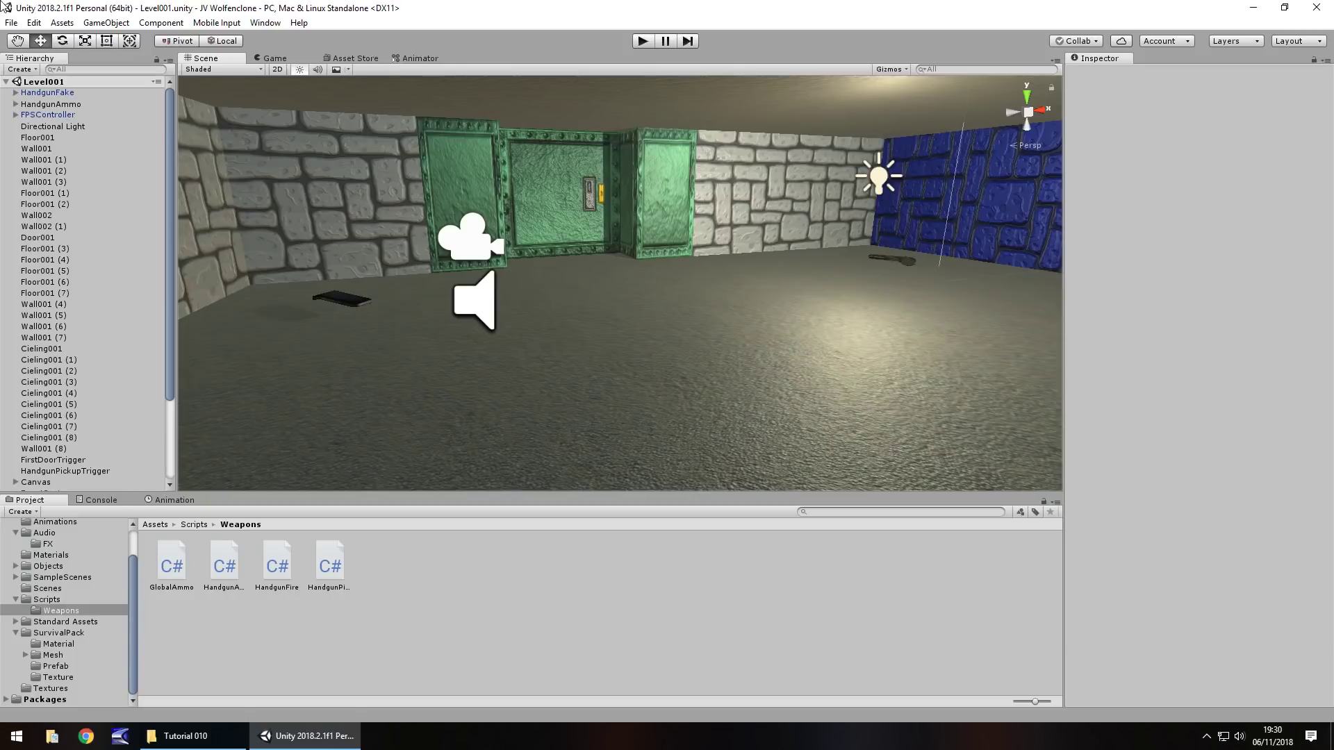
pyautogui.click(105, 23)
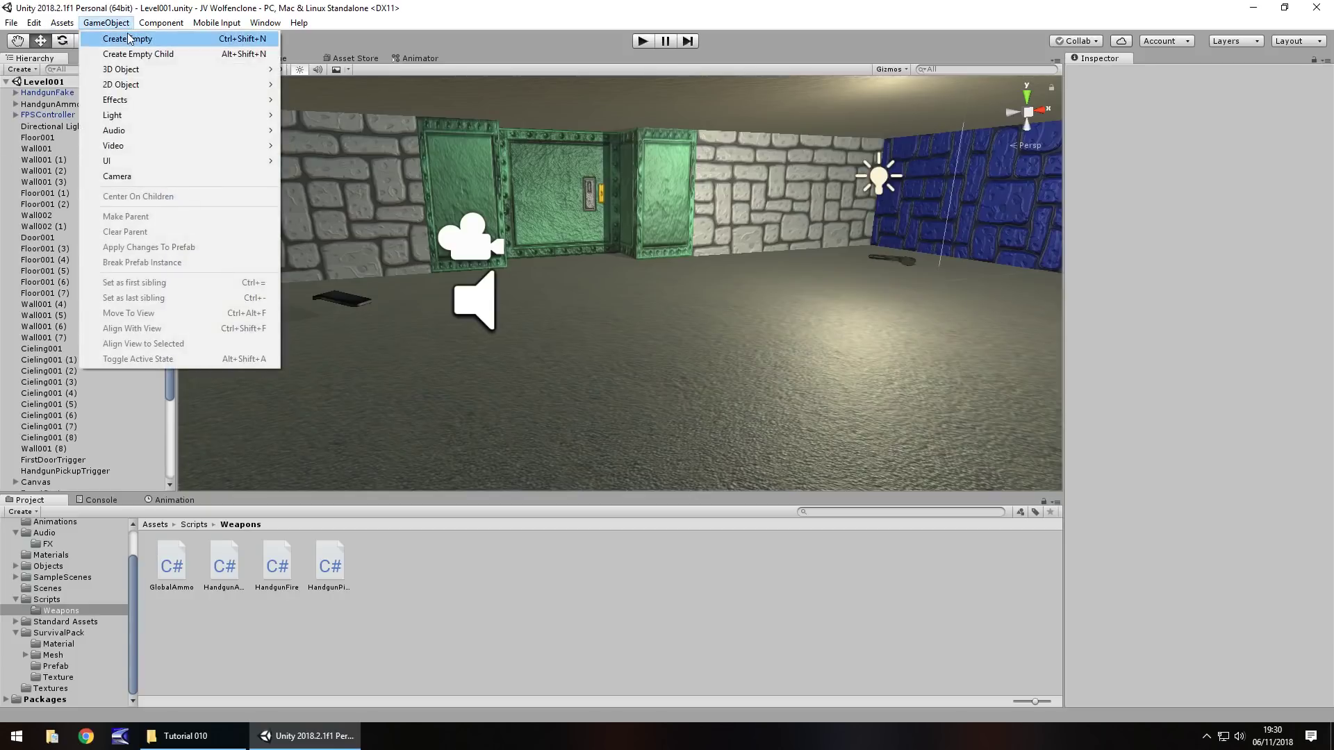
pyautogui.moveTo(127, 161)
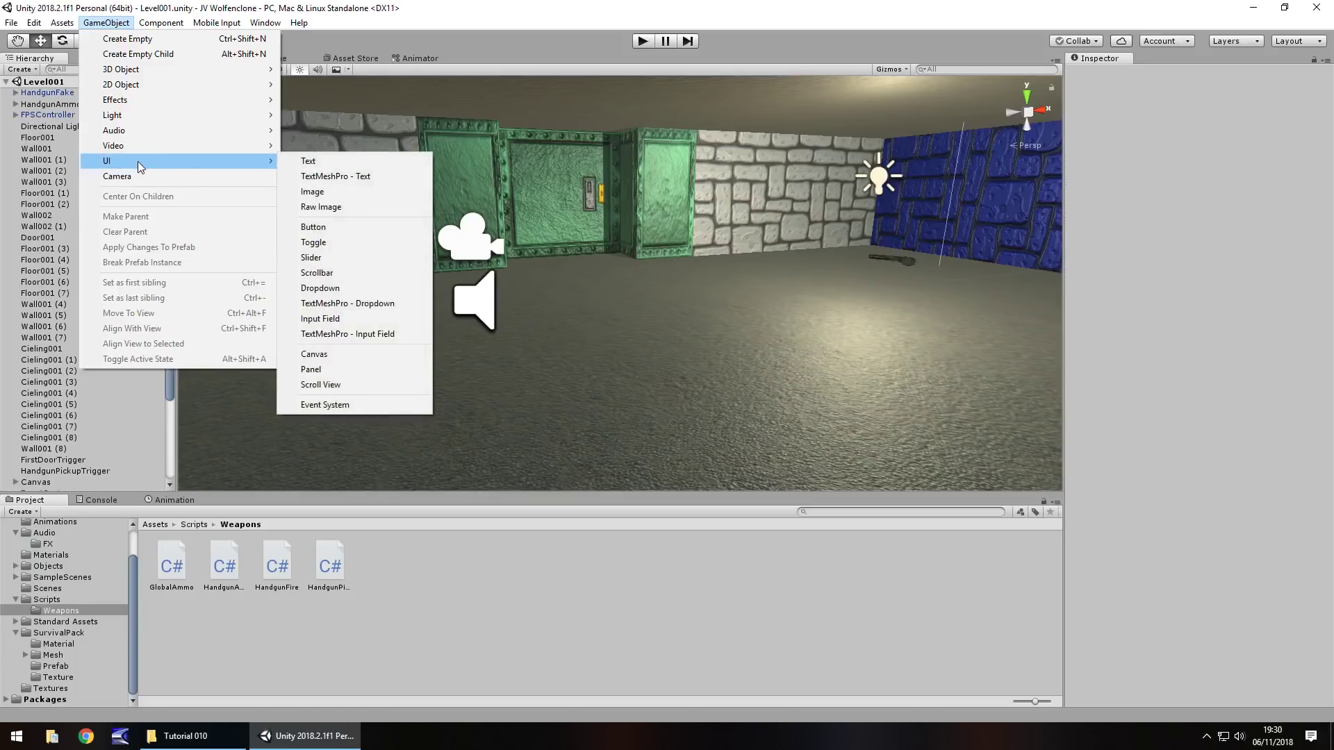
pyautogui.click(326, 369)
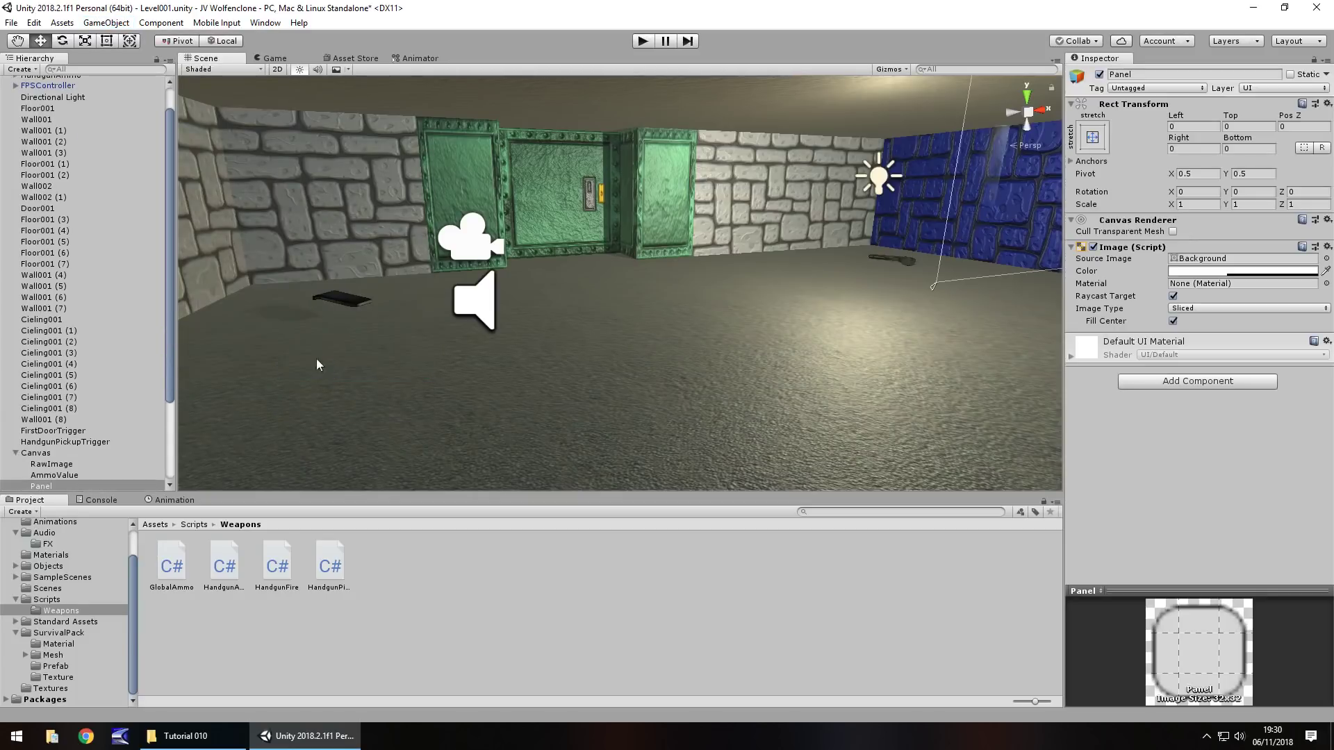
pyautogui.doubleClick(51, 486)
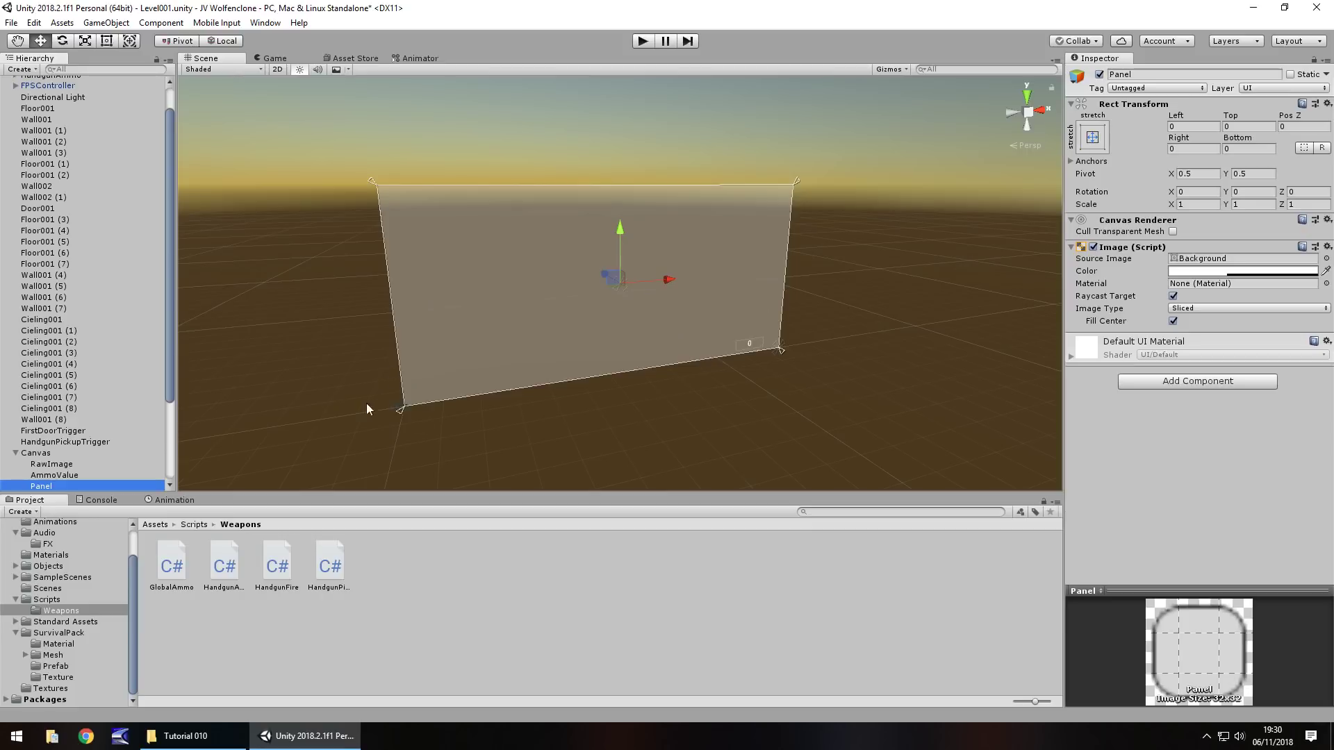
# - Anchor the Panel with the bottom-stretch preset
pyautogui.click(1092, 139)
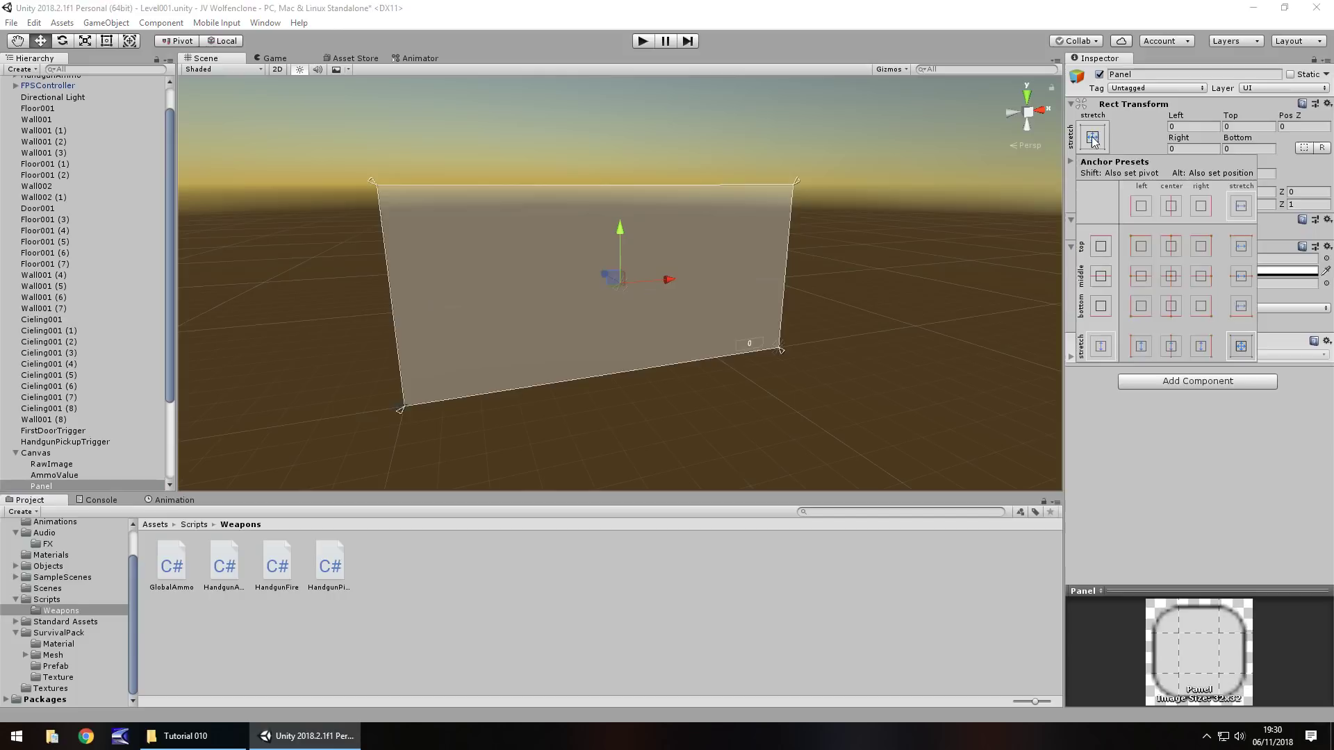
pyautogui.click(1171, 307)
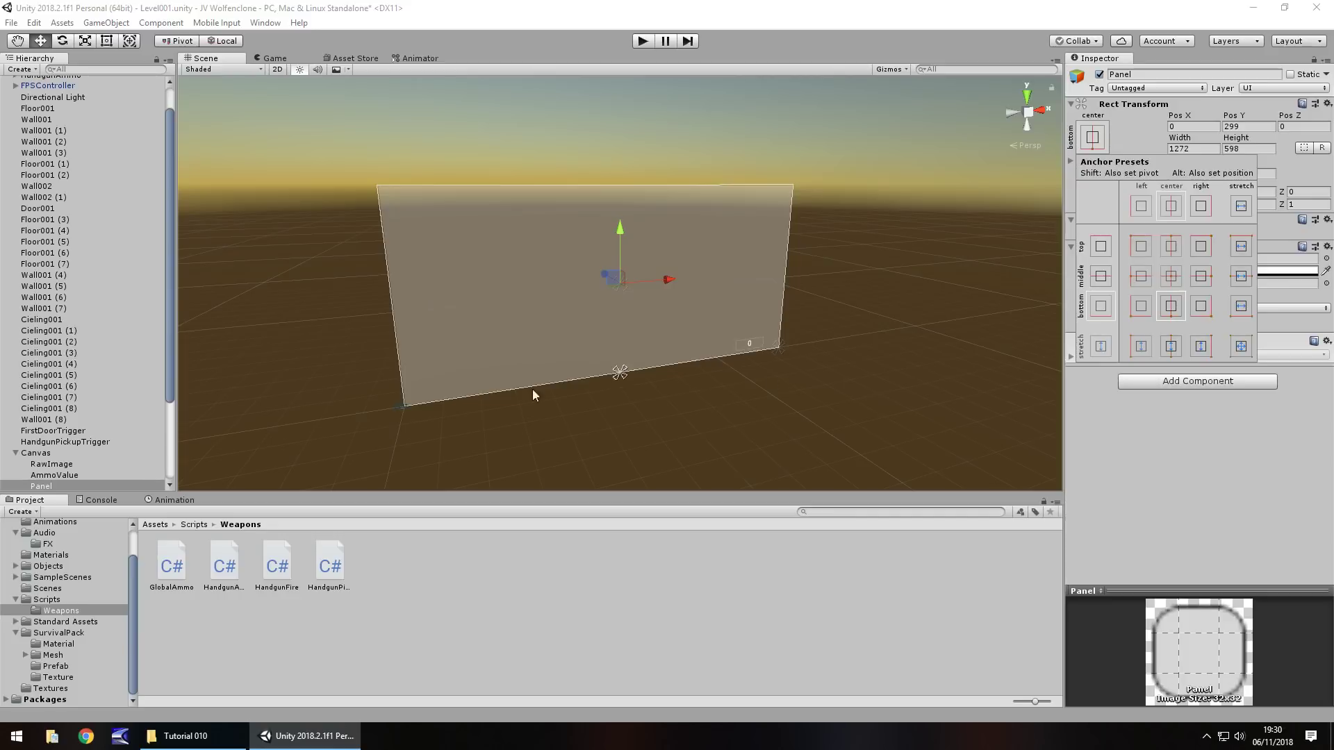
pyautogui.click(1241, 306)
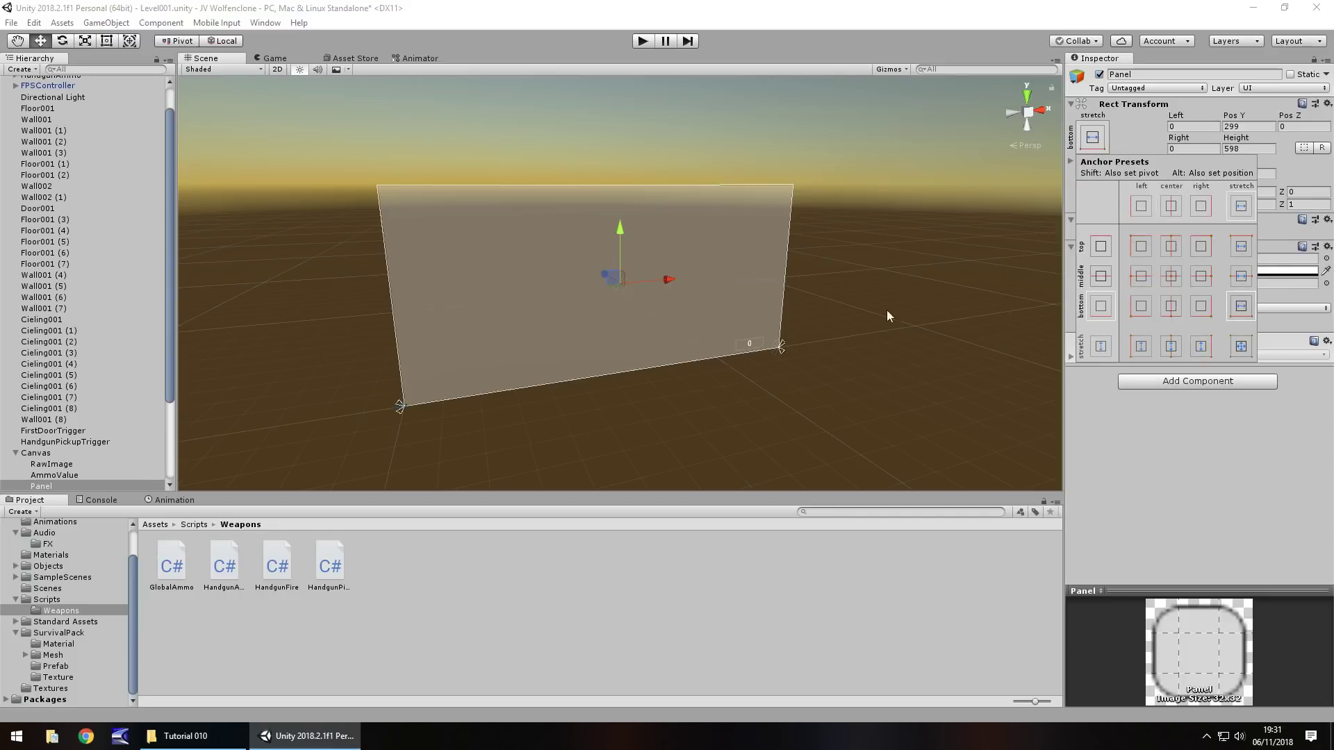
pyautogui.click(107, 40)
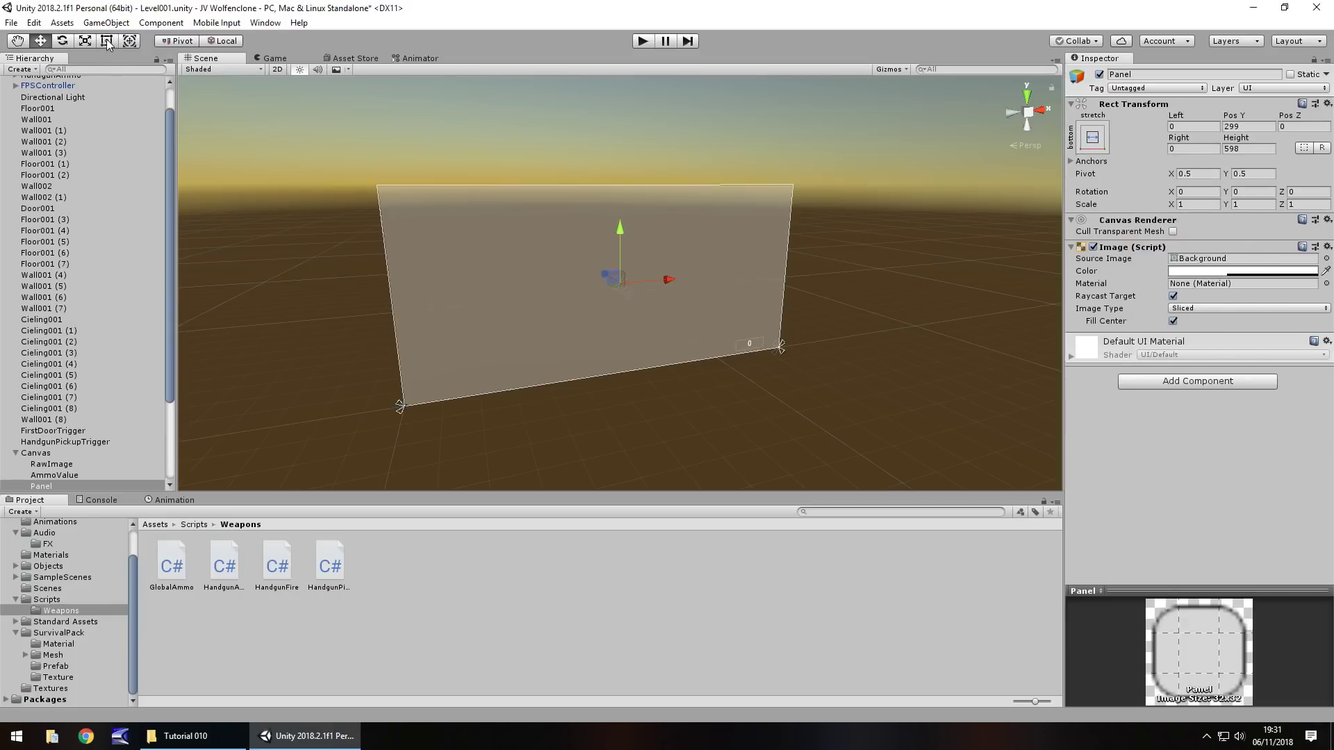
# - Resize the Panel to a full-width bottom strip 112 high at Pos Y 56, checking the Game view
pyautogui.click(105, 40)
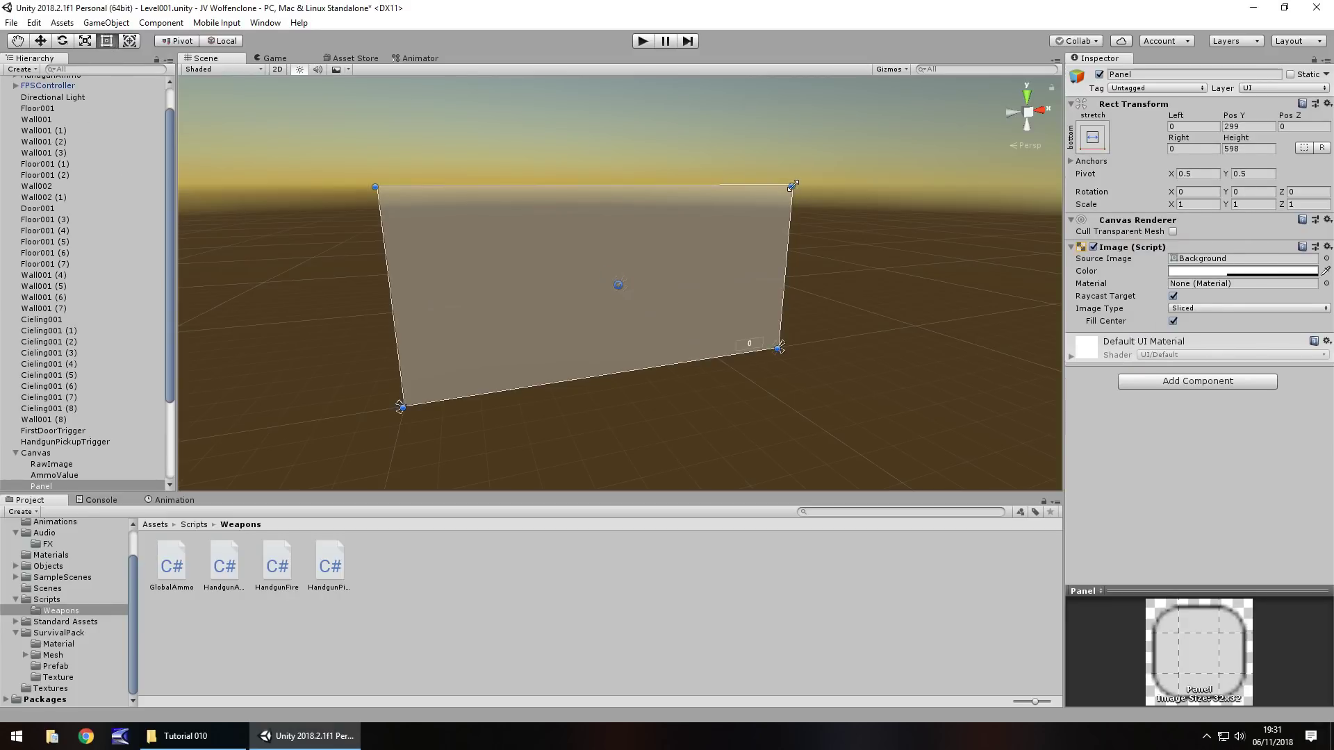
pyautogui.moveTo(793, 185); pyautogui.dragTo(783, 324)
pyautogui.click(273, 58)
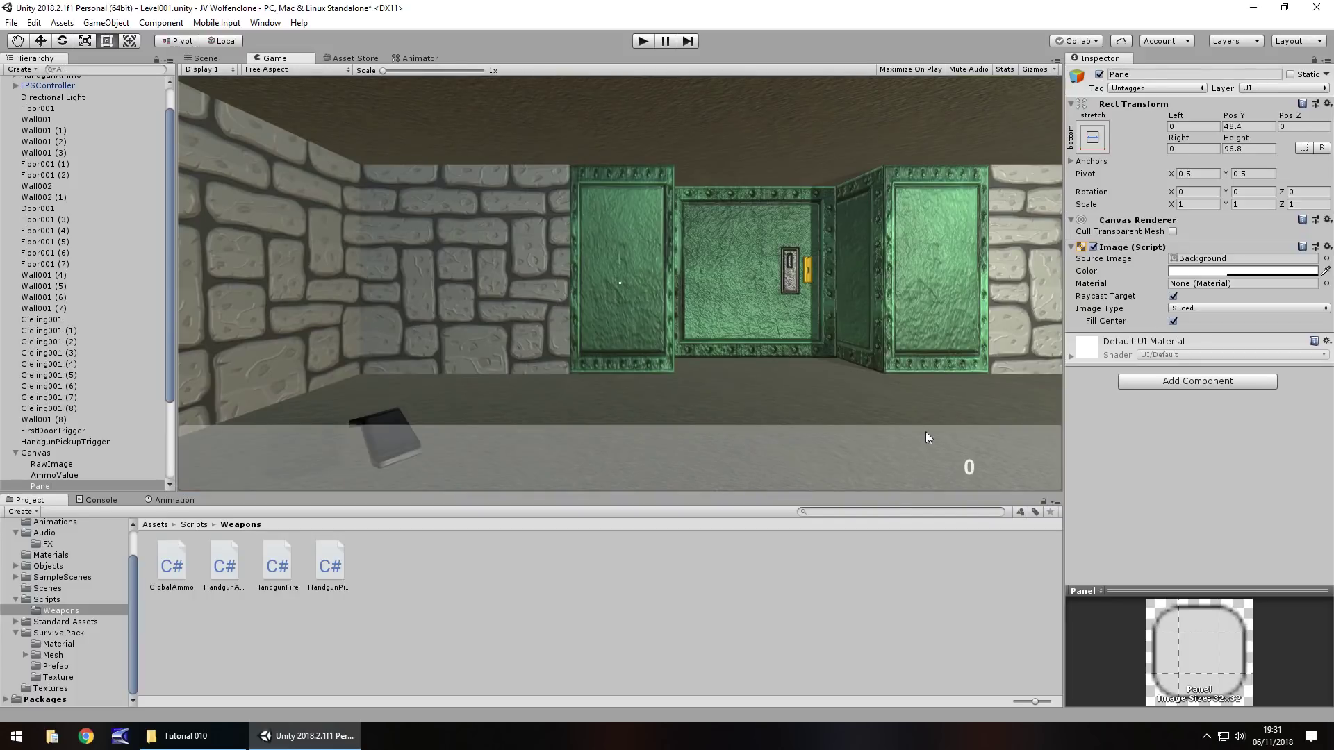
pyautogui.click(201, 59)
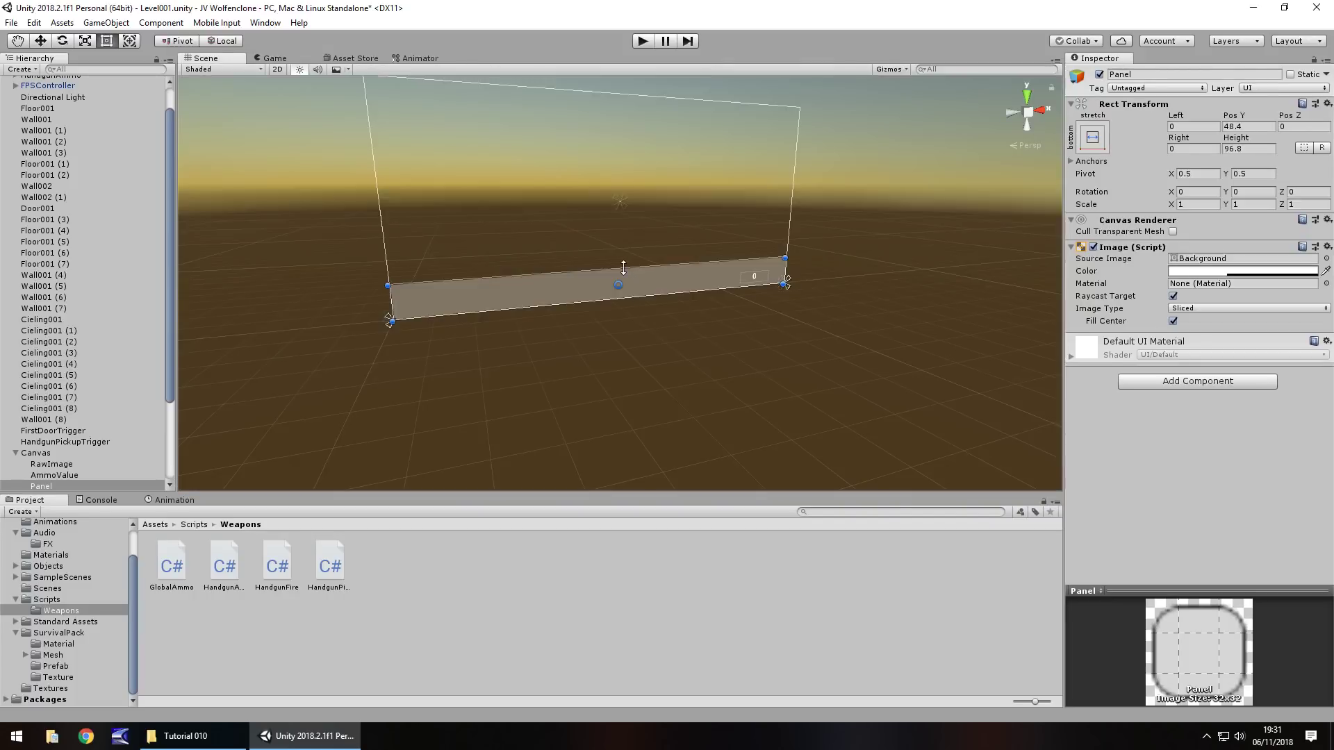
pyautogui.moveTo(623, 270); pyautogui.dragTo(625, 267)
pyautogui.click(303, 58)
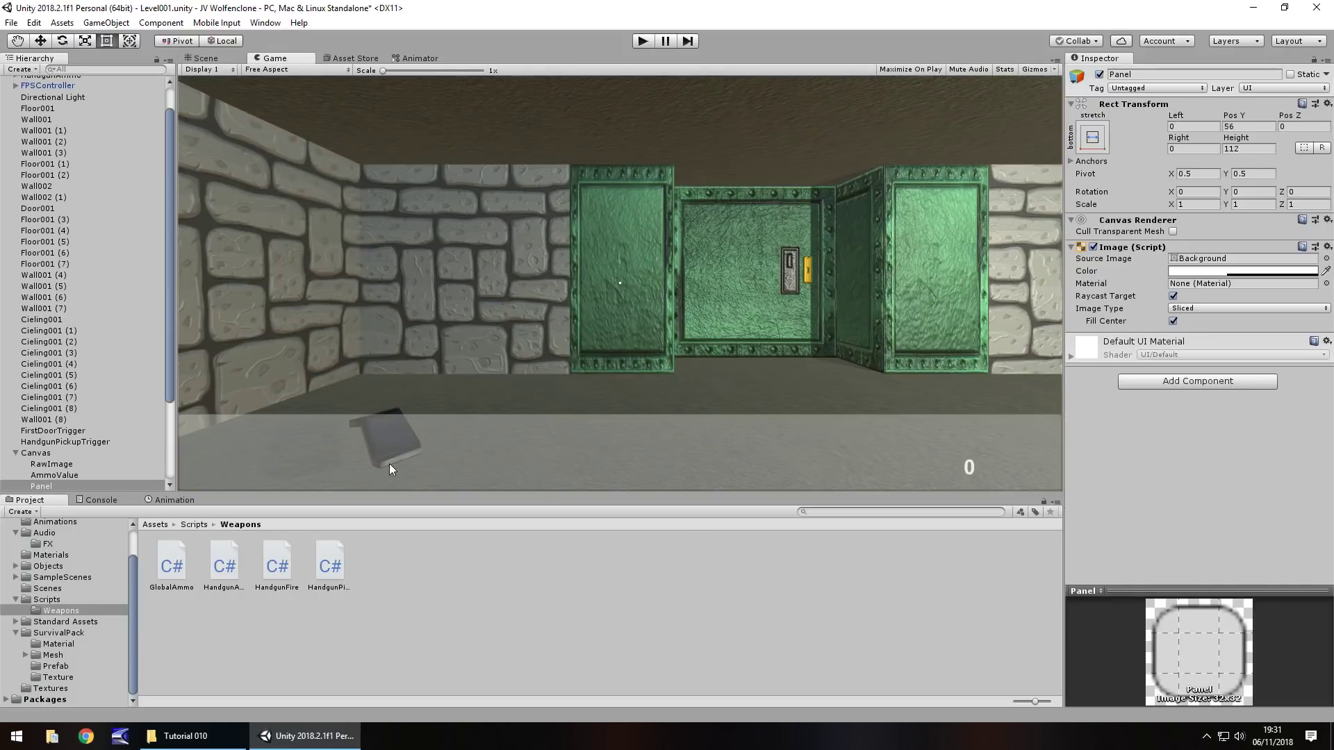
pyautogui.click(201, 58)
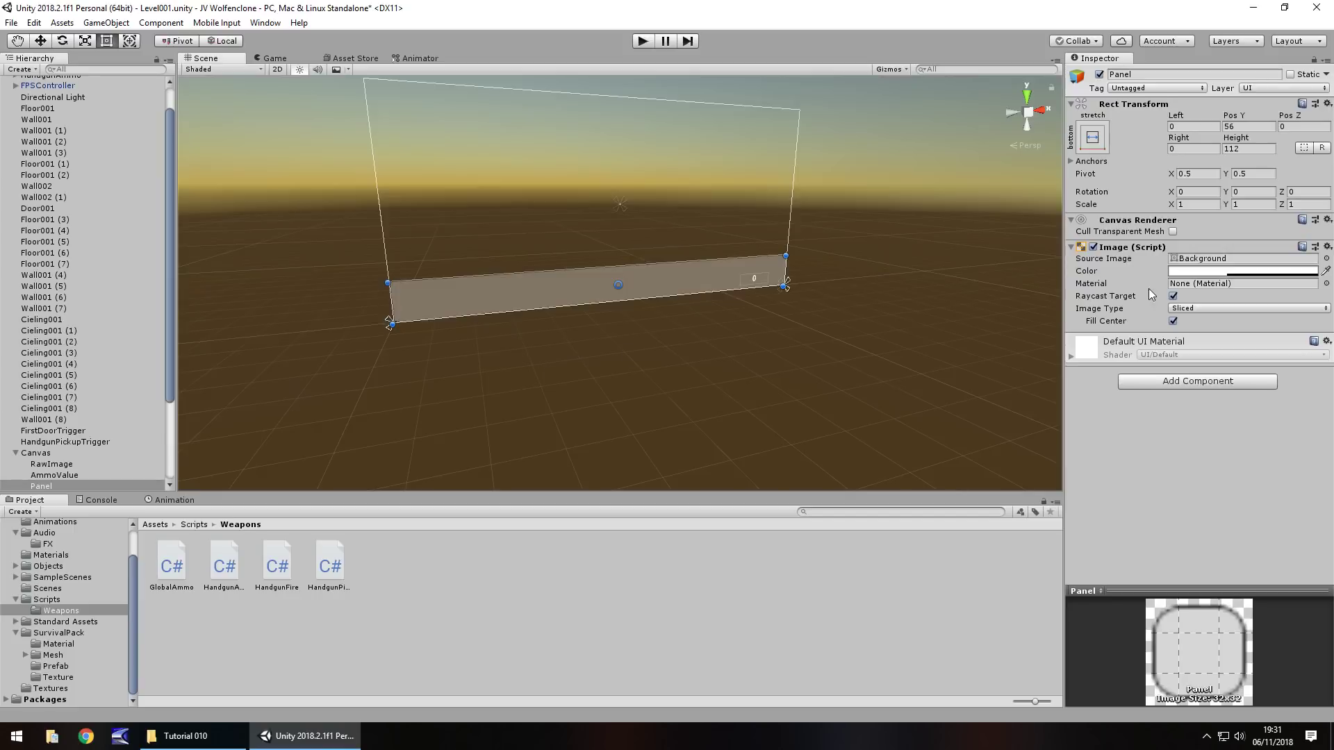
# - Give the Panel's Image colour a saturated bright blue
pyautogui.click(1185, 272)
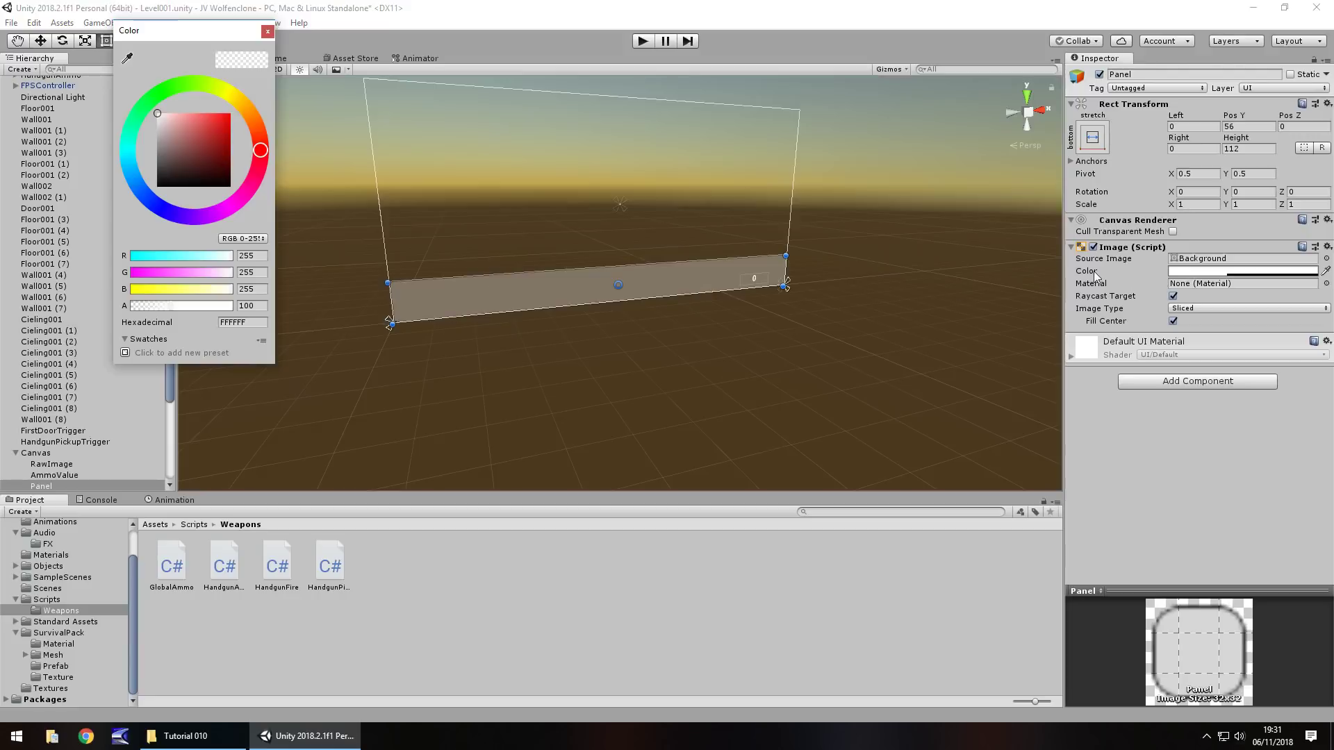
pyautogui.click(164, 211)
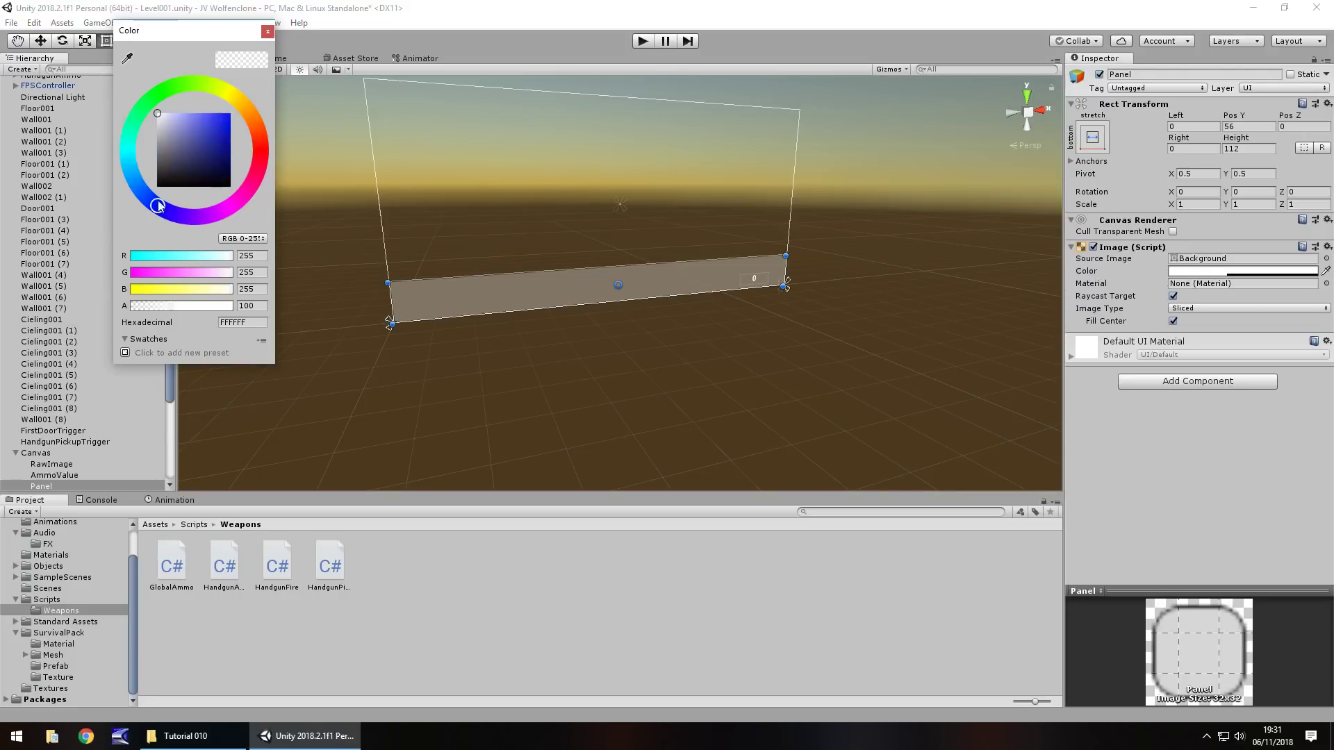
pyautogui.moveTo(223, 129); pyautogui.dragTo(277, 71)
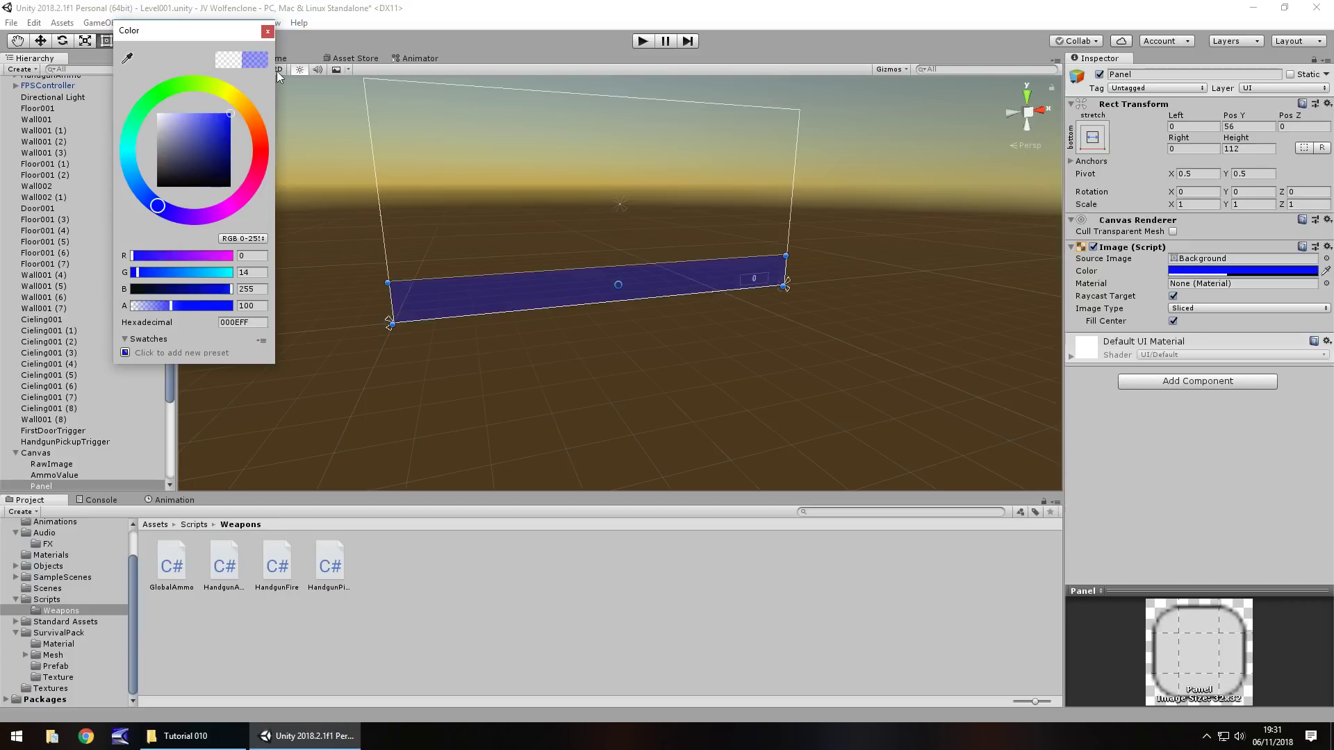
pyautogui.click(269, 30)
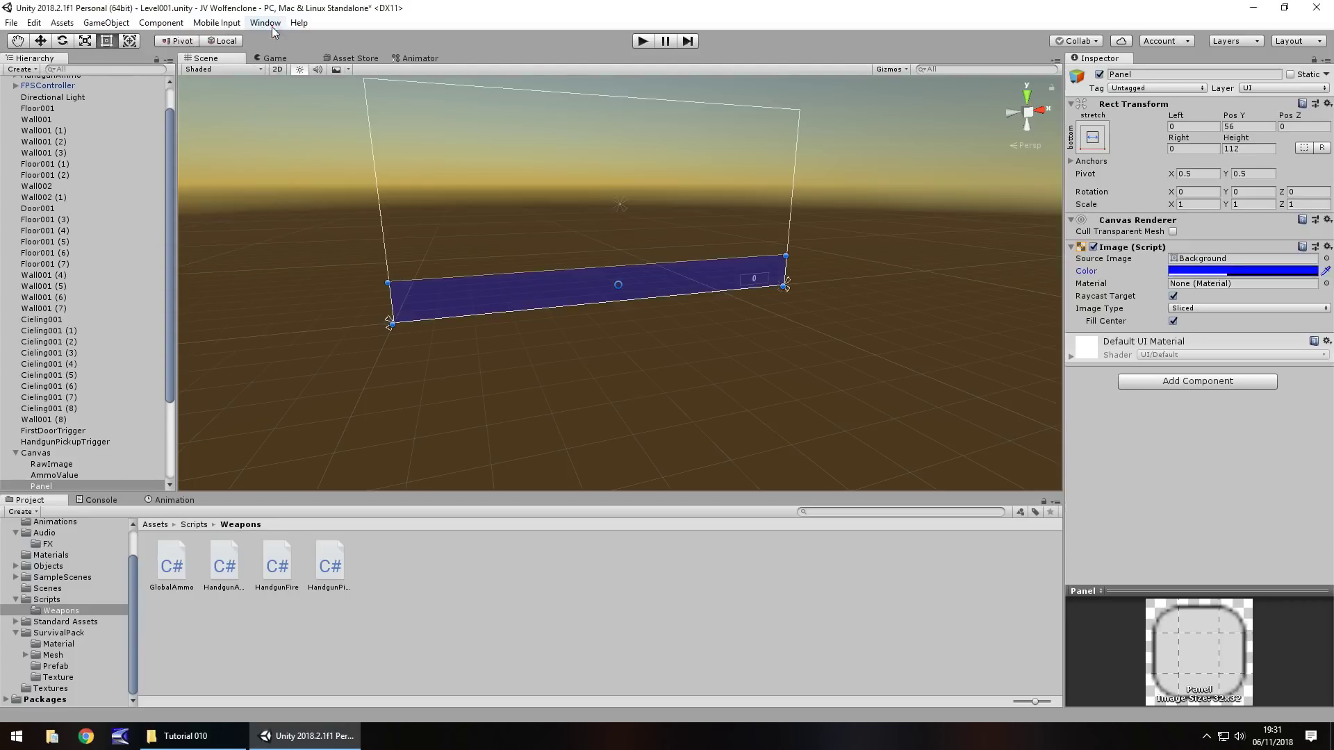
# - Set the colour's alpha to 255 and settle on blue 003FFF, checking the Game view
pyautogui.click(1221, 269)
pyautogui.click(251, 306)
pyautogui.write('255')
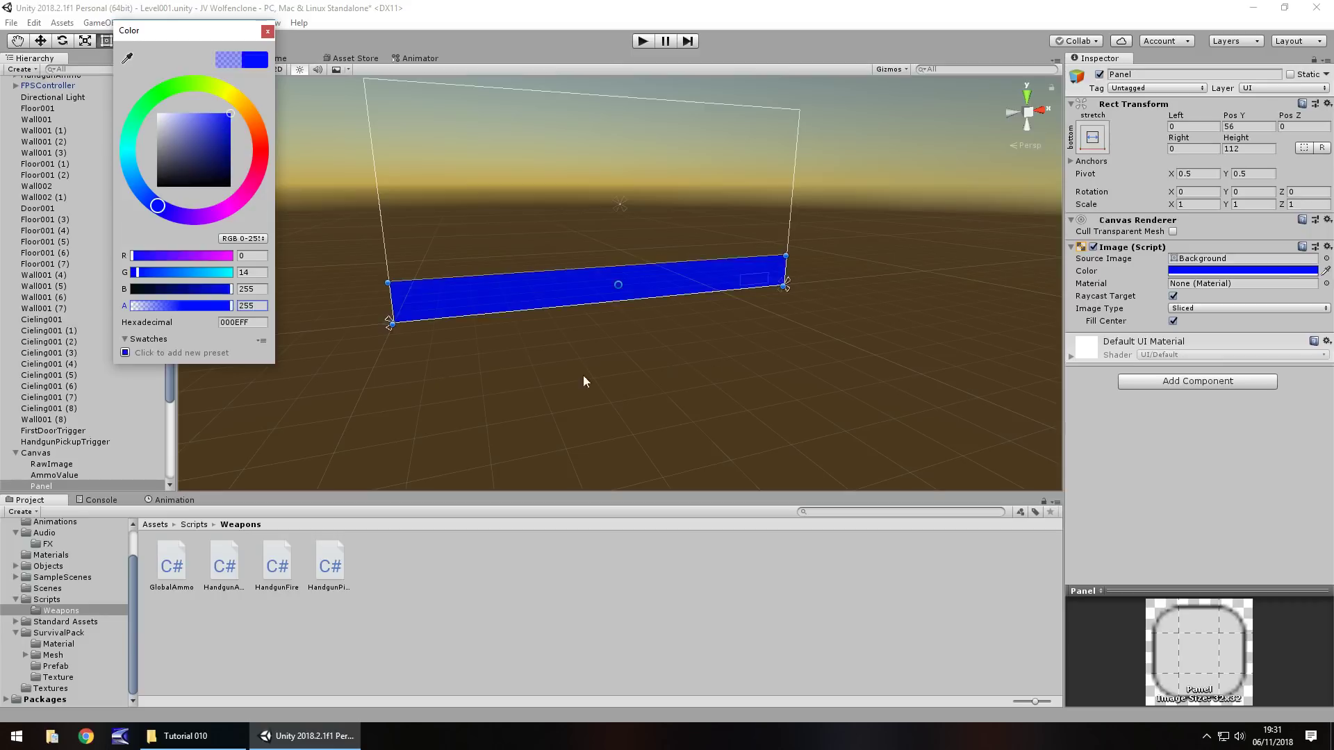
pyautogui.moveTo(230, 306)
pyautogui.mouseDown()
pyautogui.moveTo(115, 307)
pyautogui.moveTo(239, 311)
pyautogui.mouseUp()
pyautogui.moveTo(157, 206); pyautogui.dragTo(146, 200)
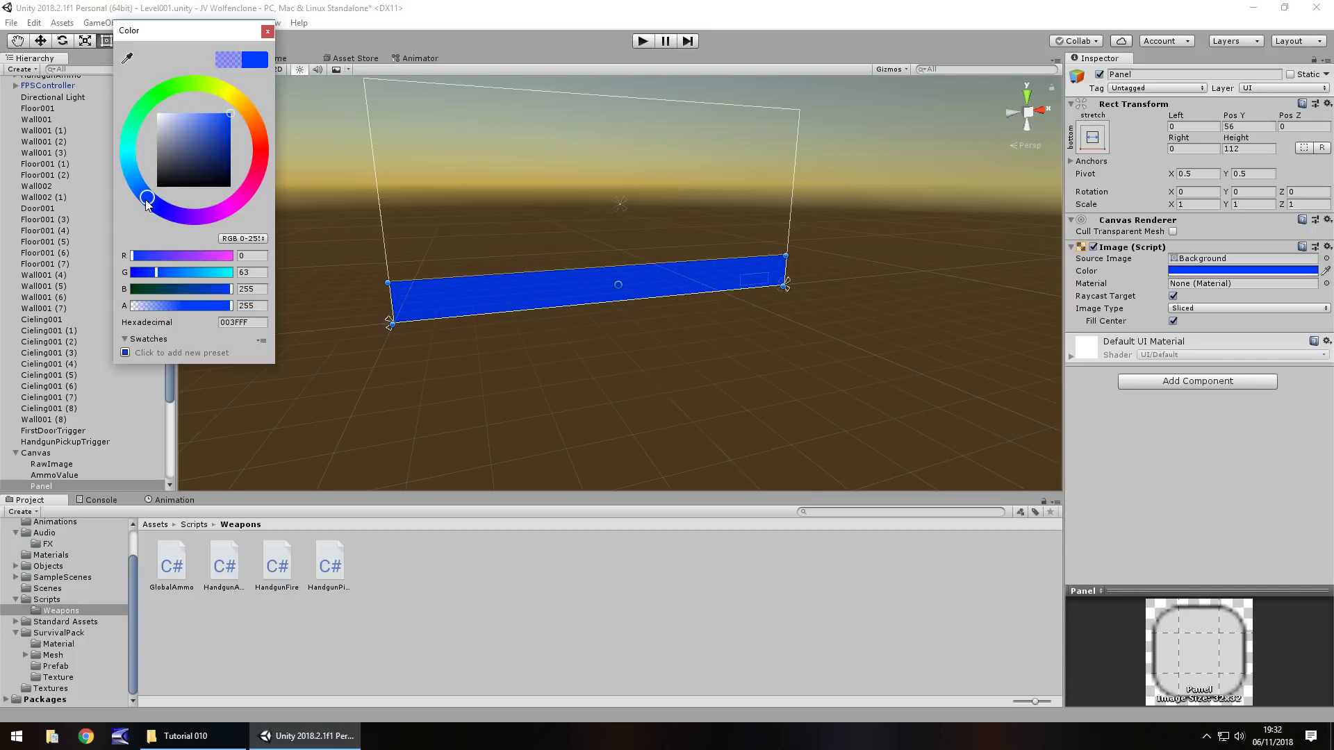
pyautogui.click(267, 31)
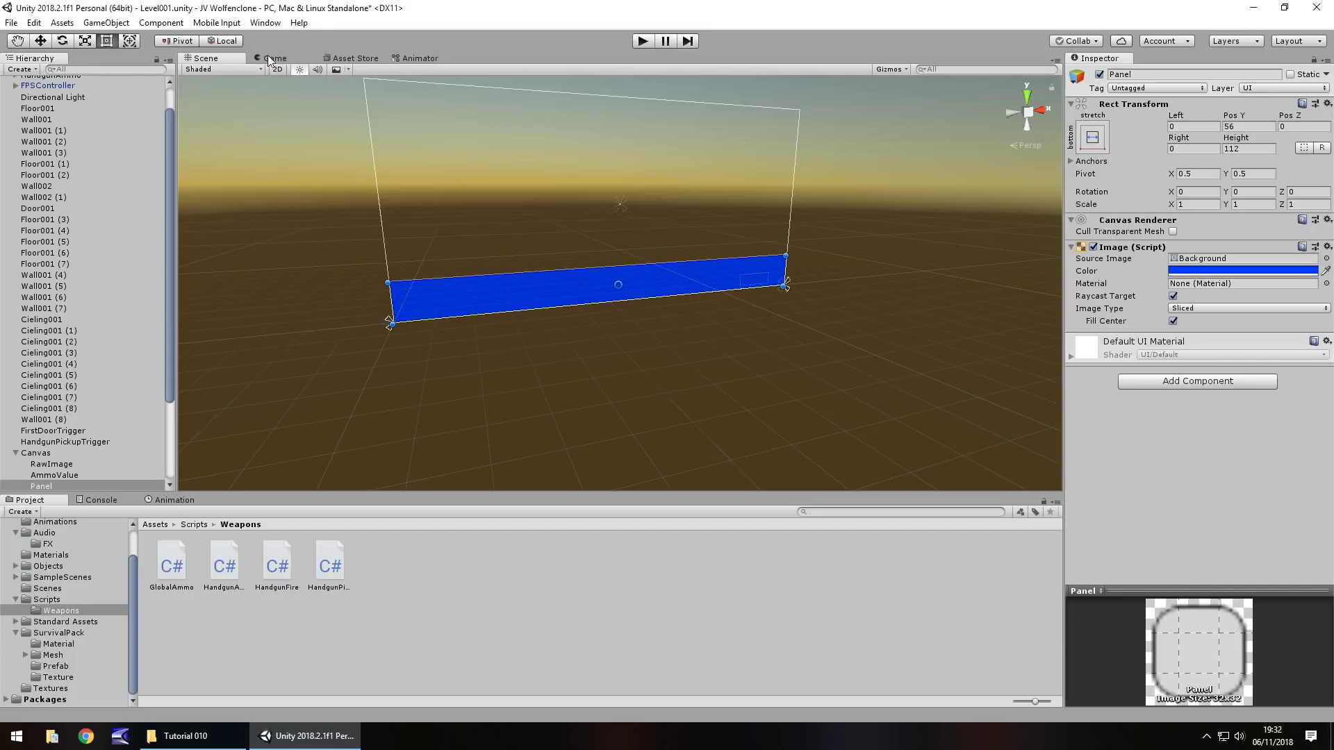
pyautogui.click(272, 59)
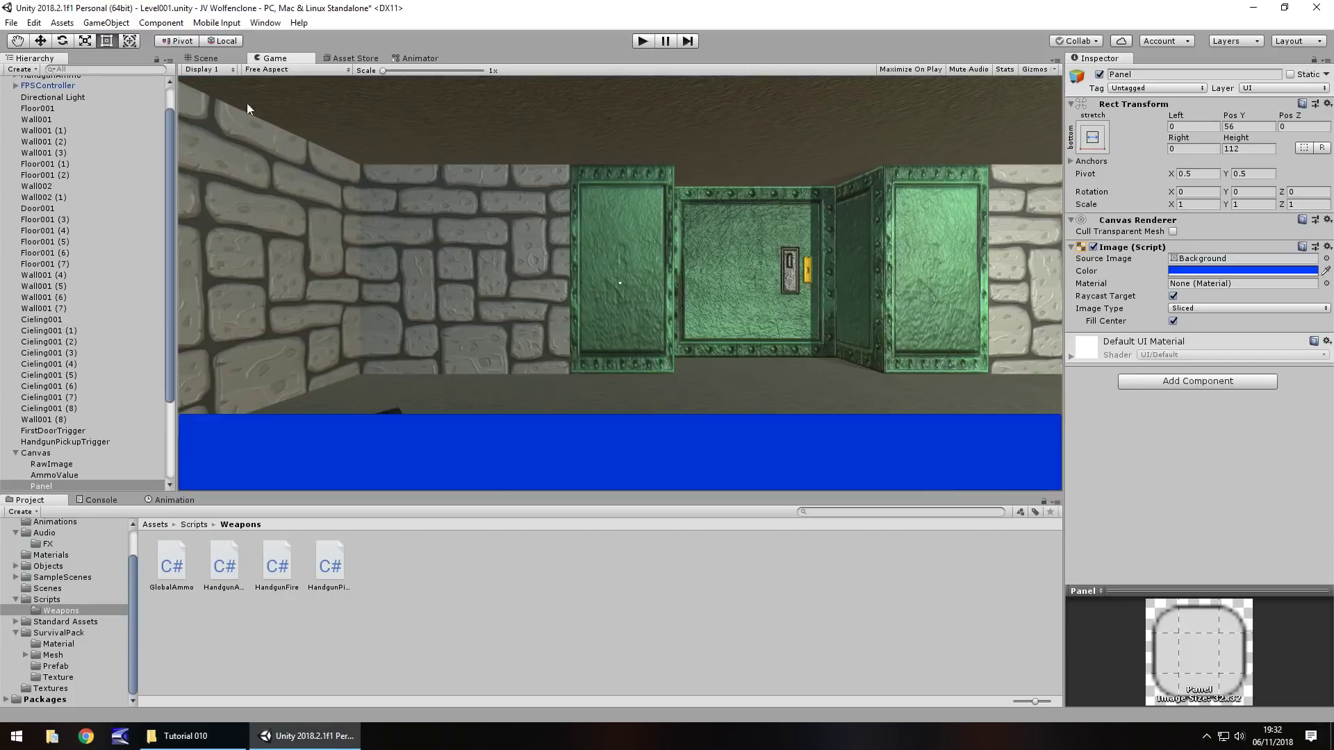
# - Rename the Panel object in the Hierarchy to UIPanel
pyautogui.click(212, 61)
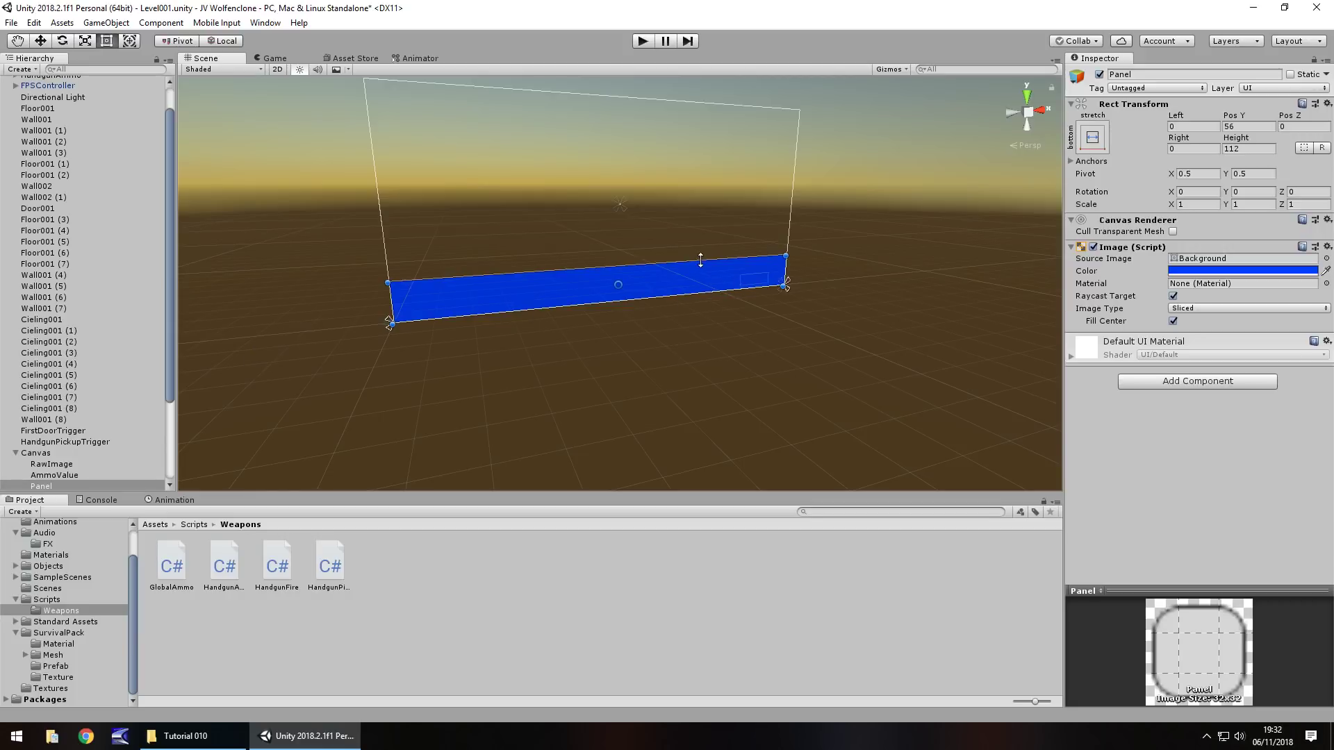
pyautogui.scroll(3, 726, 300)
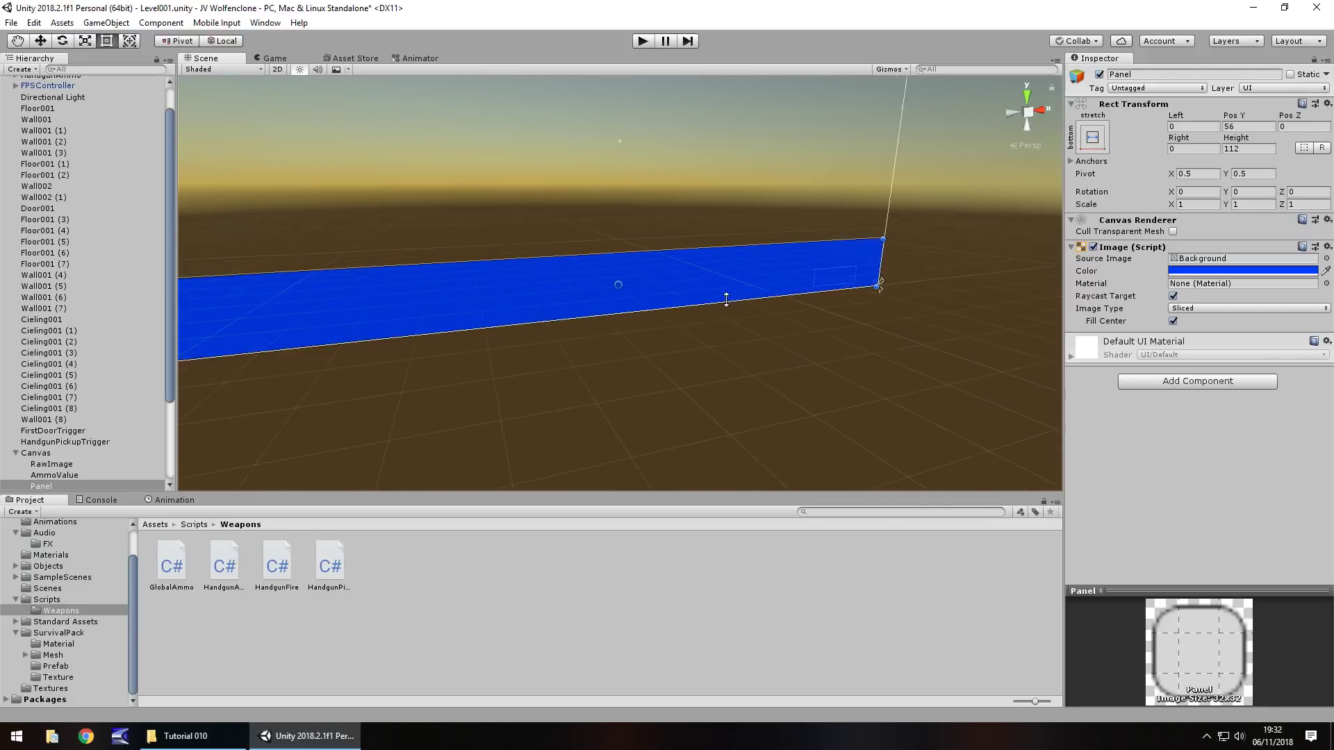
pyautogui.scroll(2, 773, 325)
pyautogui.press('q')
pyautogui.moveTo(773, 325); pyautogui.dragTo(521, 310)
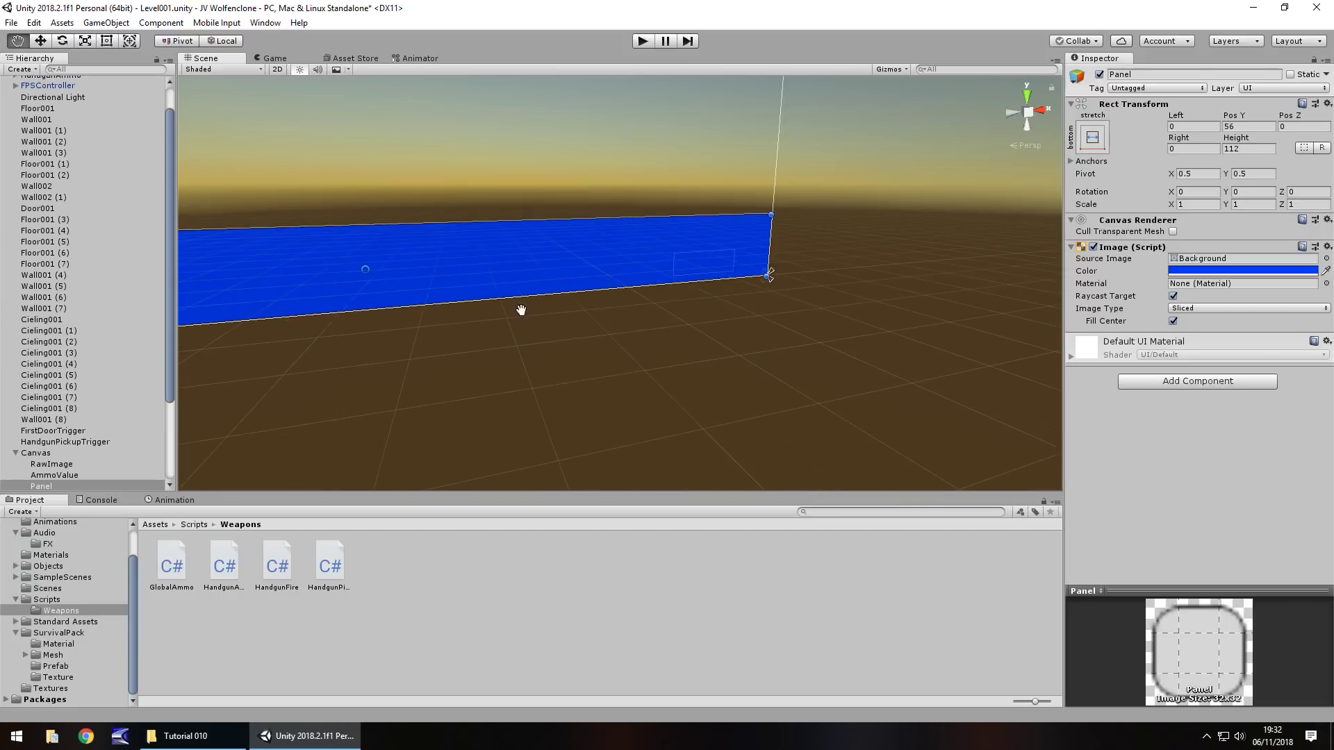
pyautogui.press('t')
pyautogui.rightClick(49, 486)
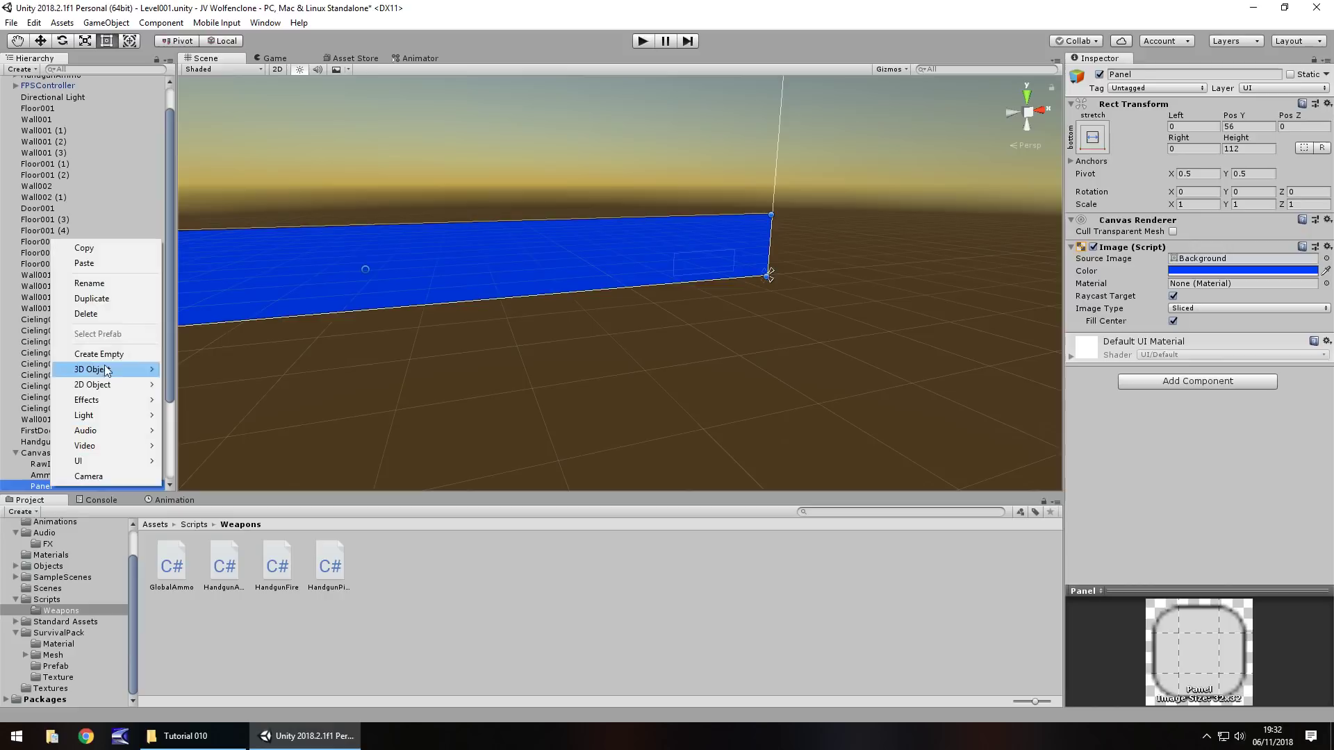
pyautogui.click(96, 284)
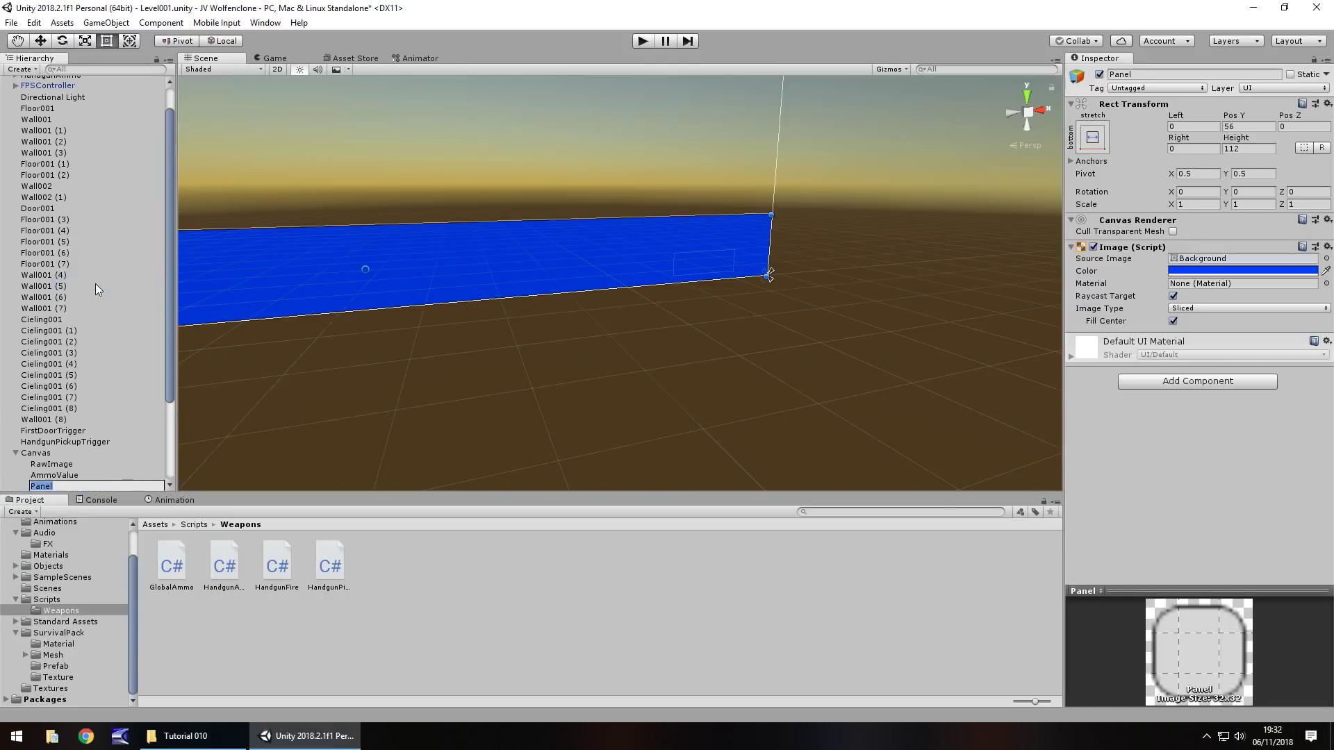
pyautogui.write('UIPanel')
pyautogui.press('Return')
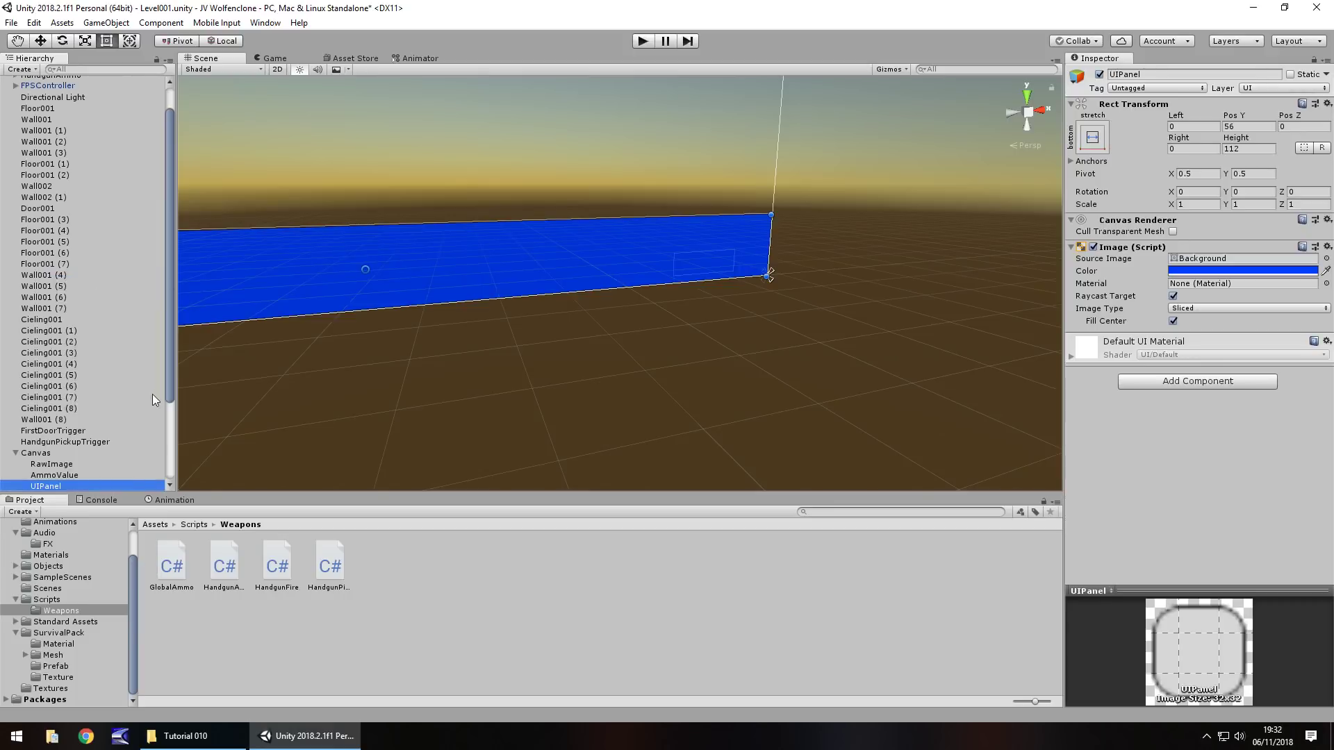
pyautogui.scroll(-3, 83, 459)
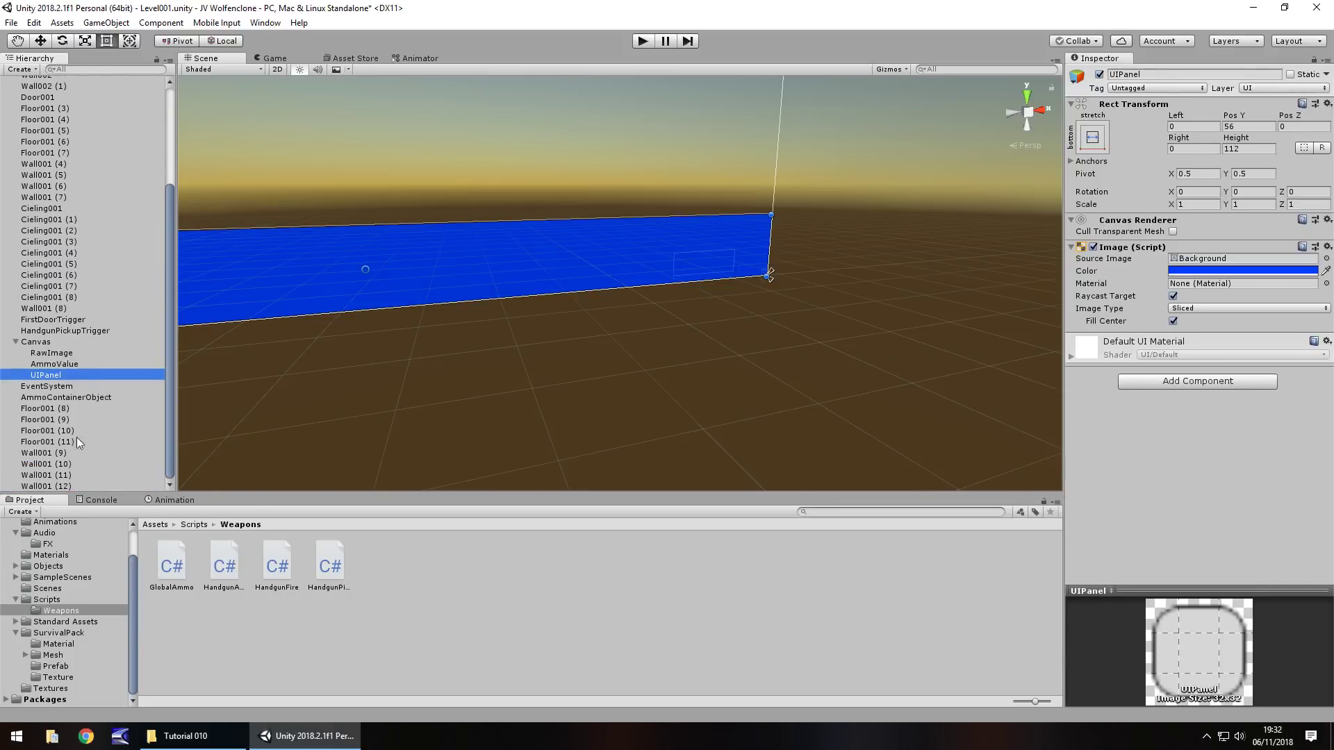
# - Add a new child Panel under UIPanel
pyautogui.rightClick(44, 377)
pyautogui.moveTo(83, 598)
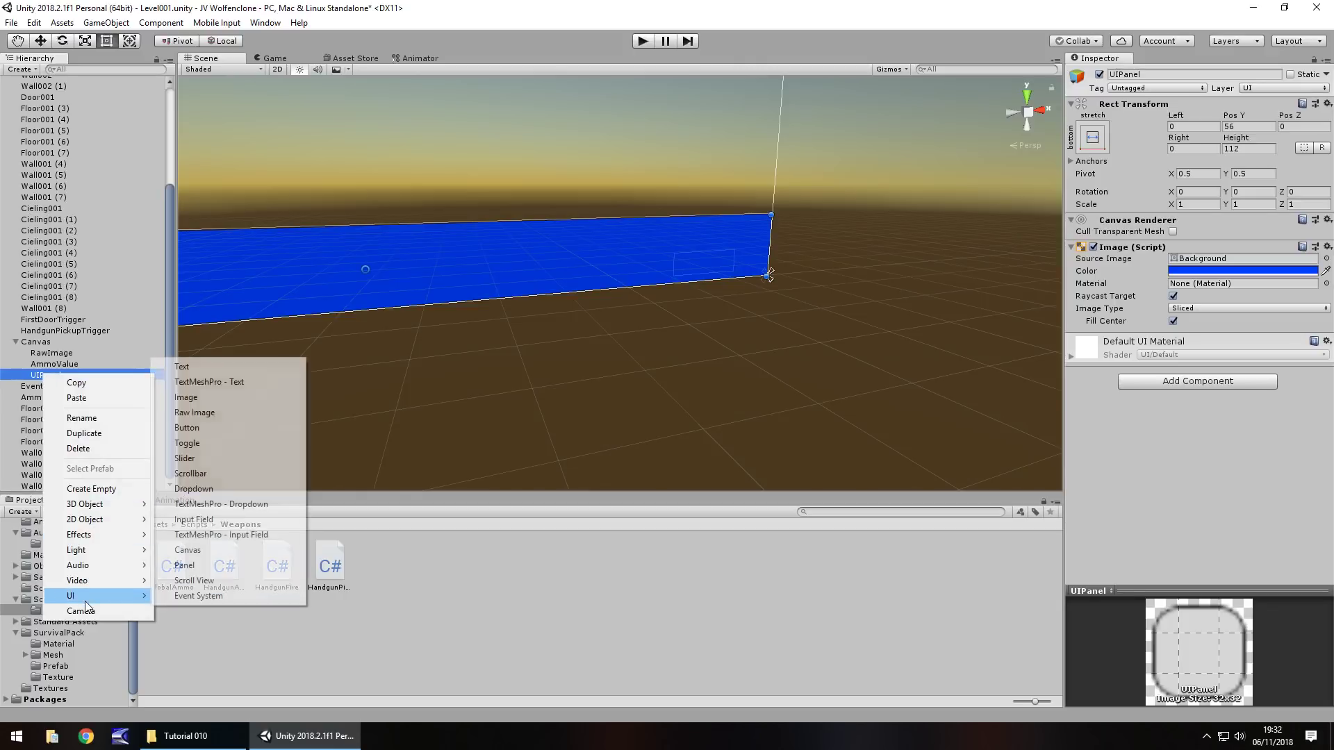
pyautogui.click(193, 564)
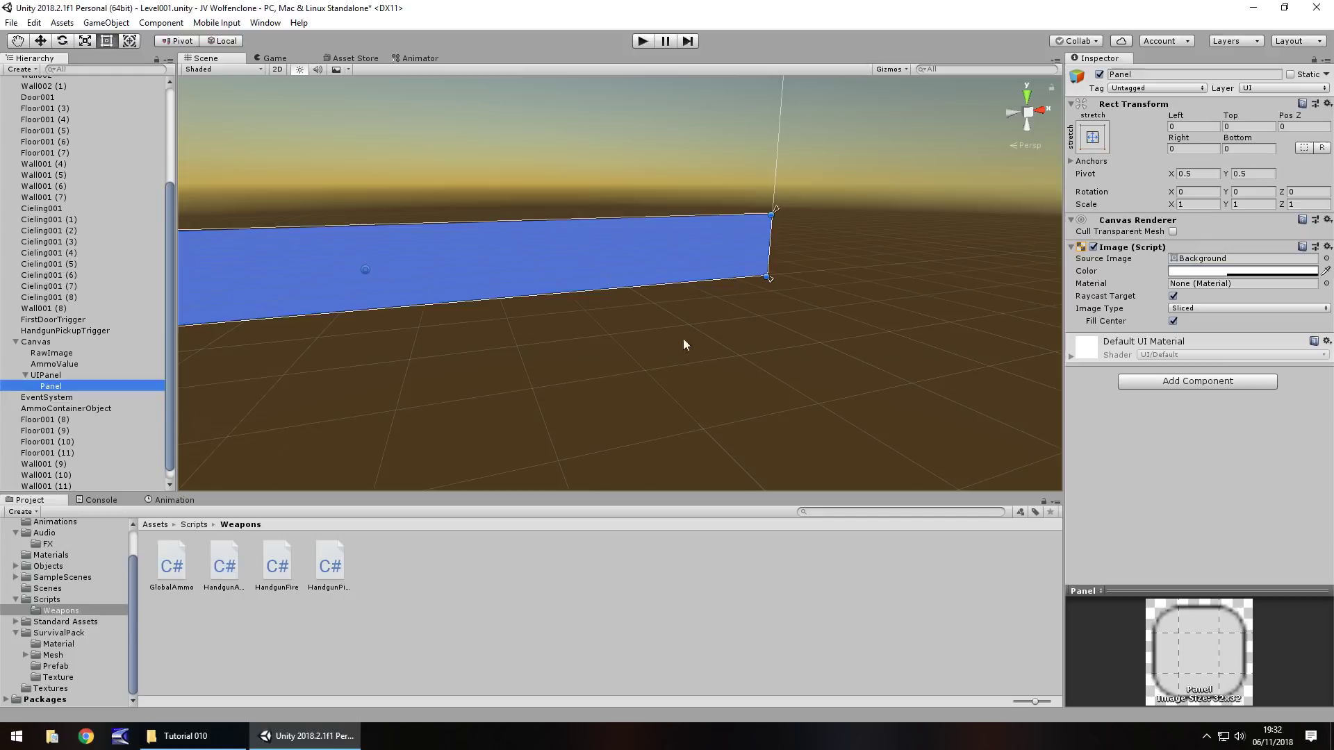
pyautogui.moveTo(685, 348); pyautogui.dragTo(722, 304, button='middle')
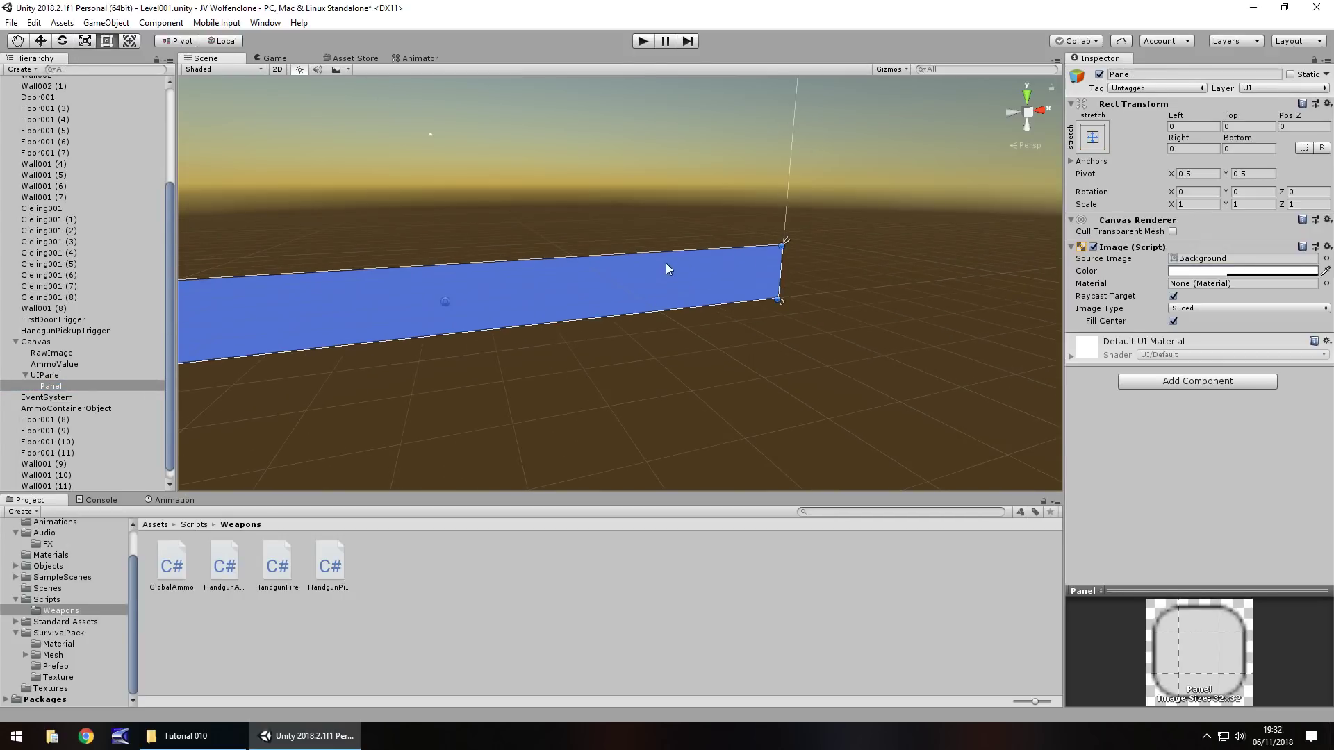
pyautogui.keyDown('alt'); pyautogui.moveTo(666, 268); pyautogui.dragTo(336, 284); pyautogui.keyUp('alt')
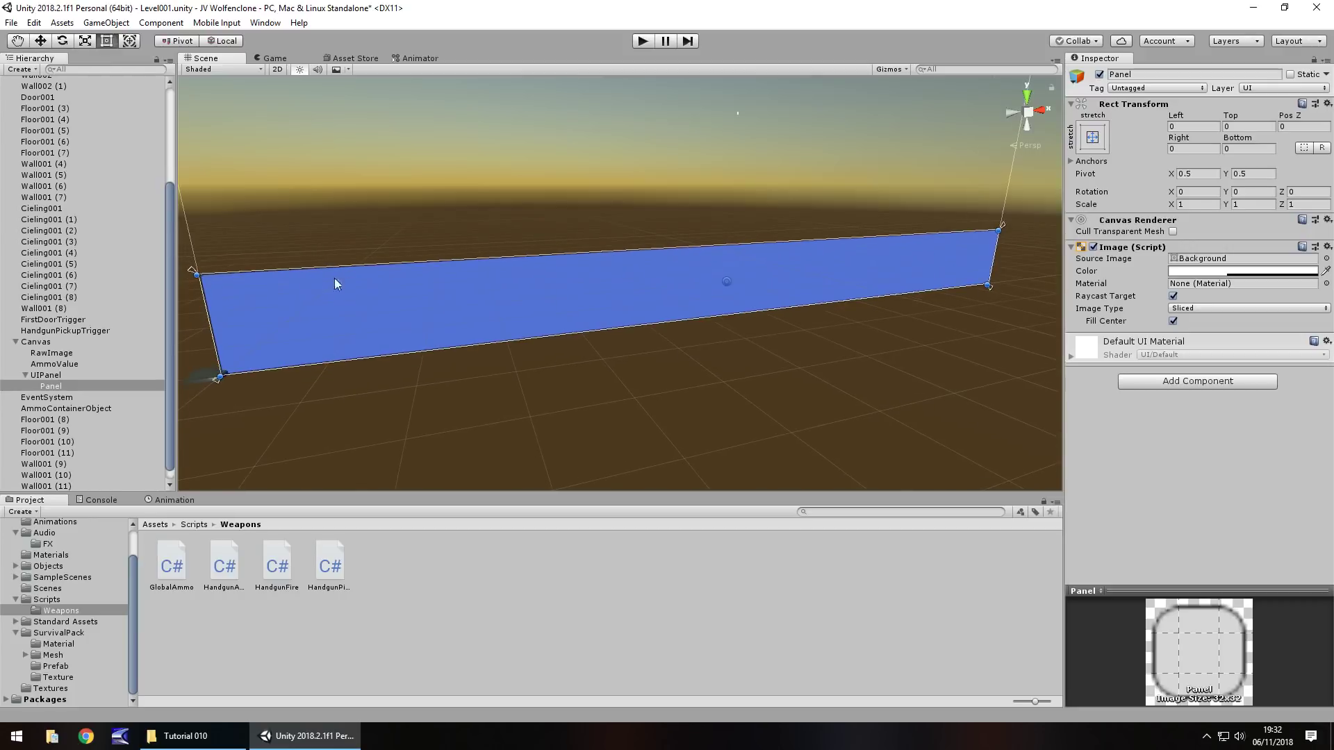
# - Narrow the child panel to a short section of the bar and start the game to preview it
pyautogui.moveTo(212, 334); pyautogui.dragTo(851, 286)
pyautogui.moveTo(922, 327); pyautogui.dragTo(646, 306, button='middle')
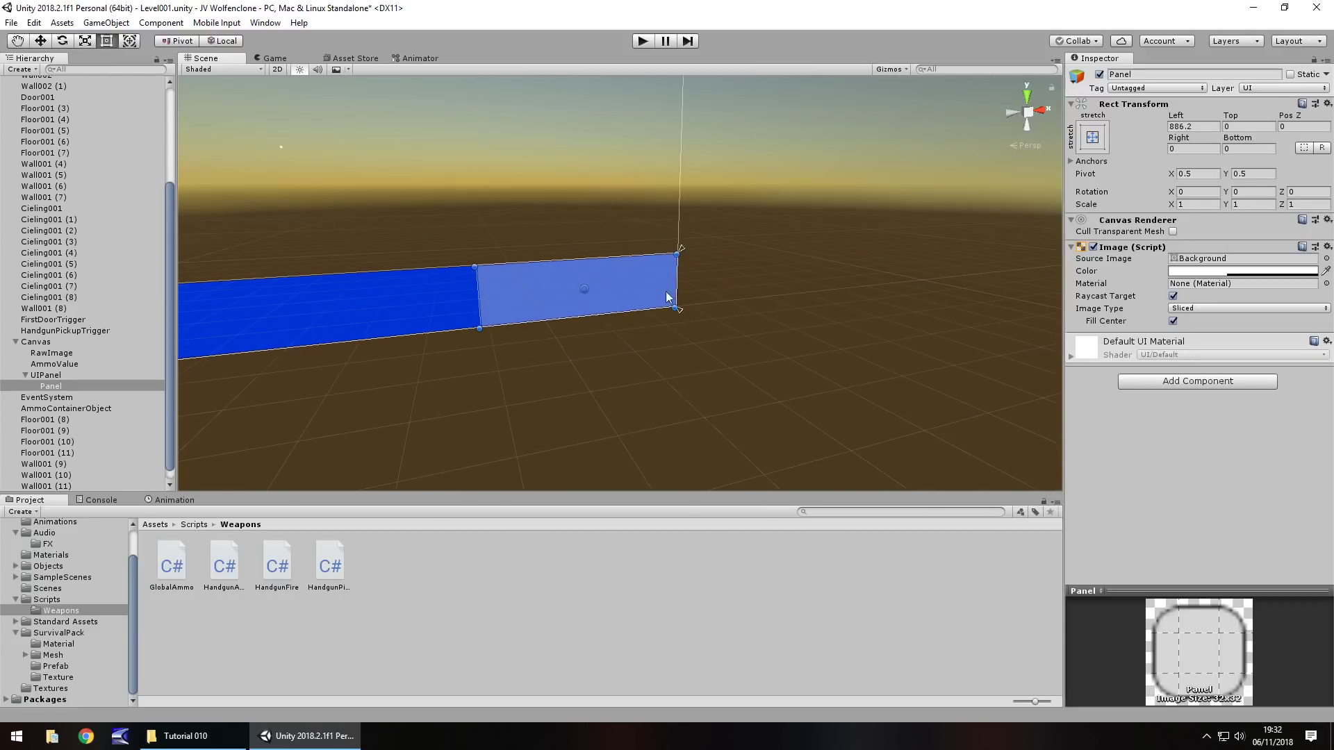
pyautogui.moveTo(666, 297); pyautogui.dragTo(460, 287)
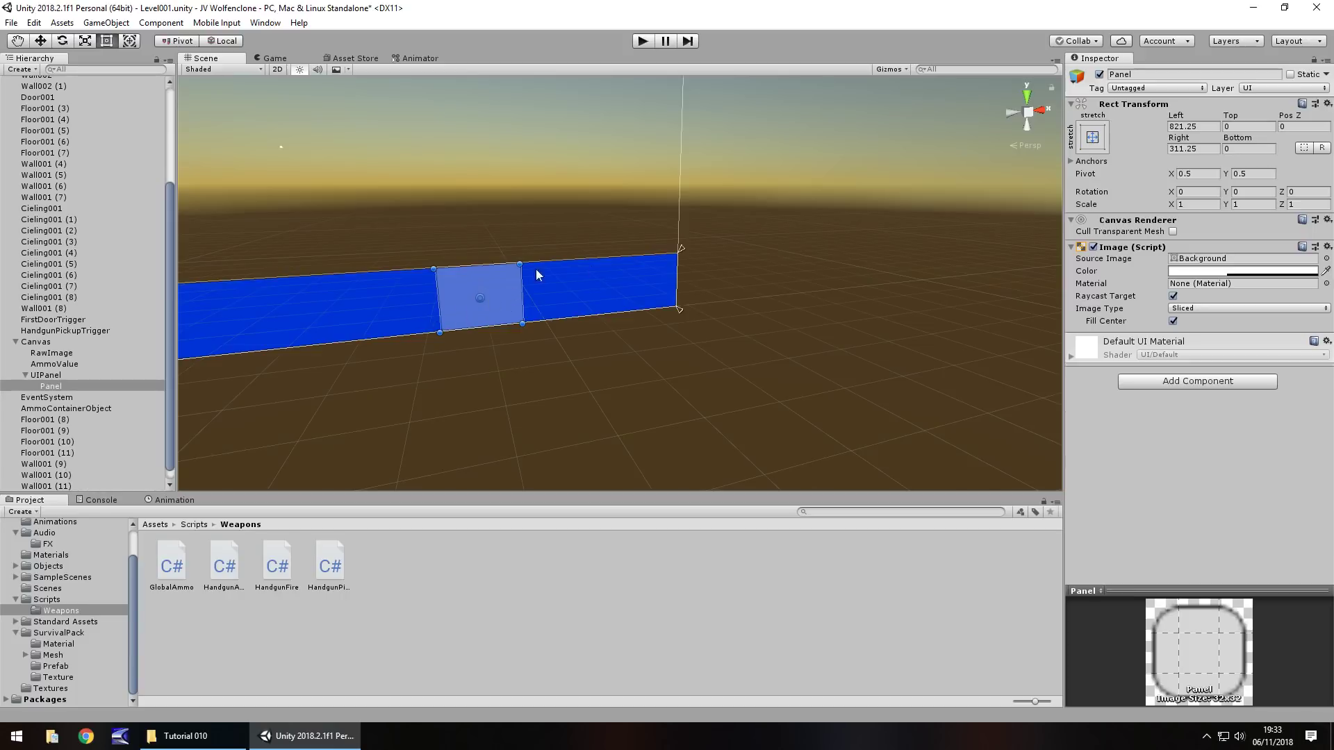
pyautogui.click(1093, 138)
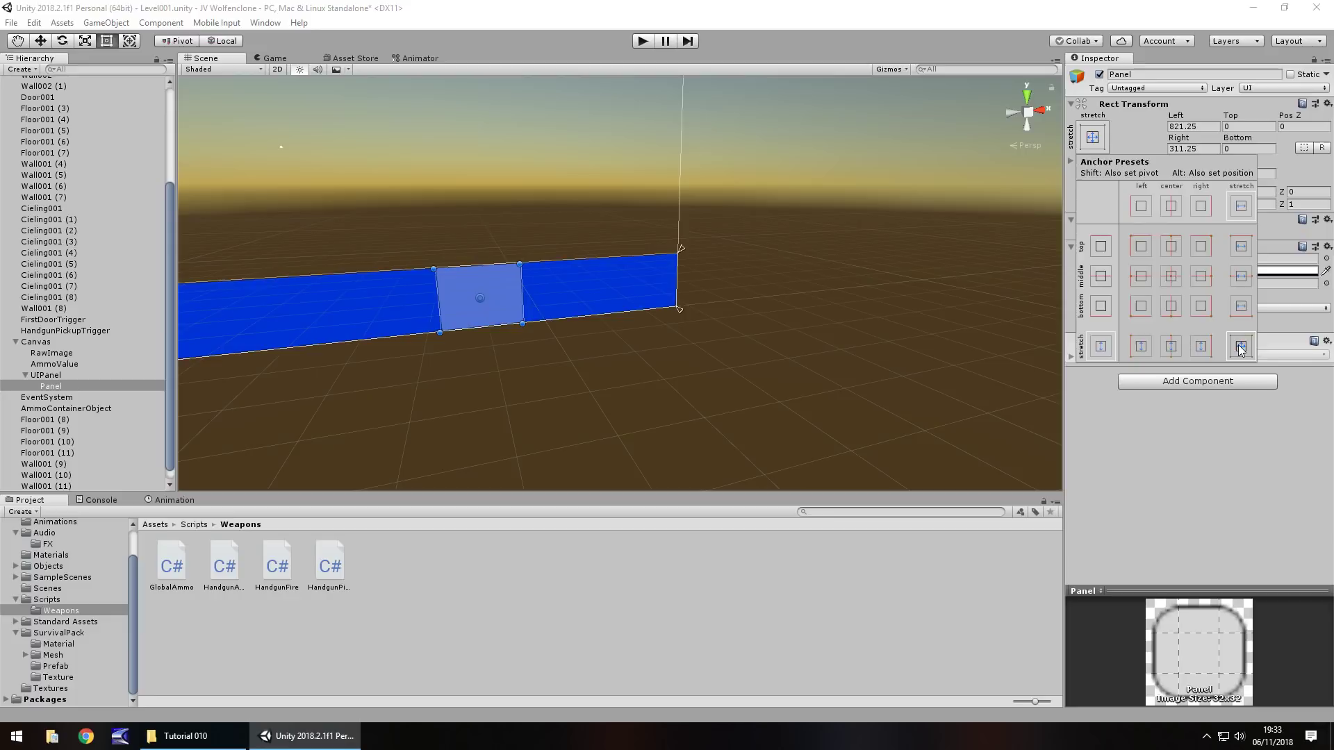
pyautogui.click(505, 22)
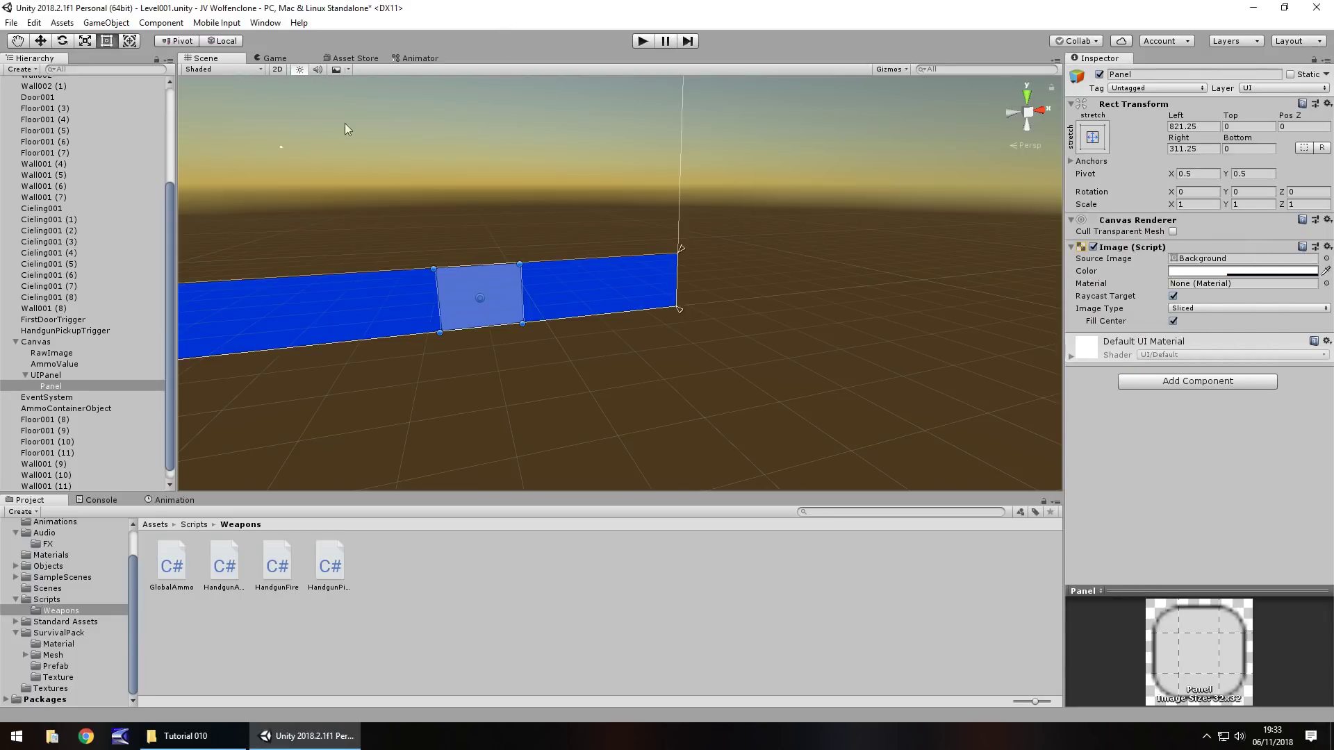
pyautogui.click(643, 43)
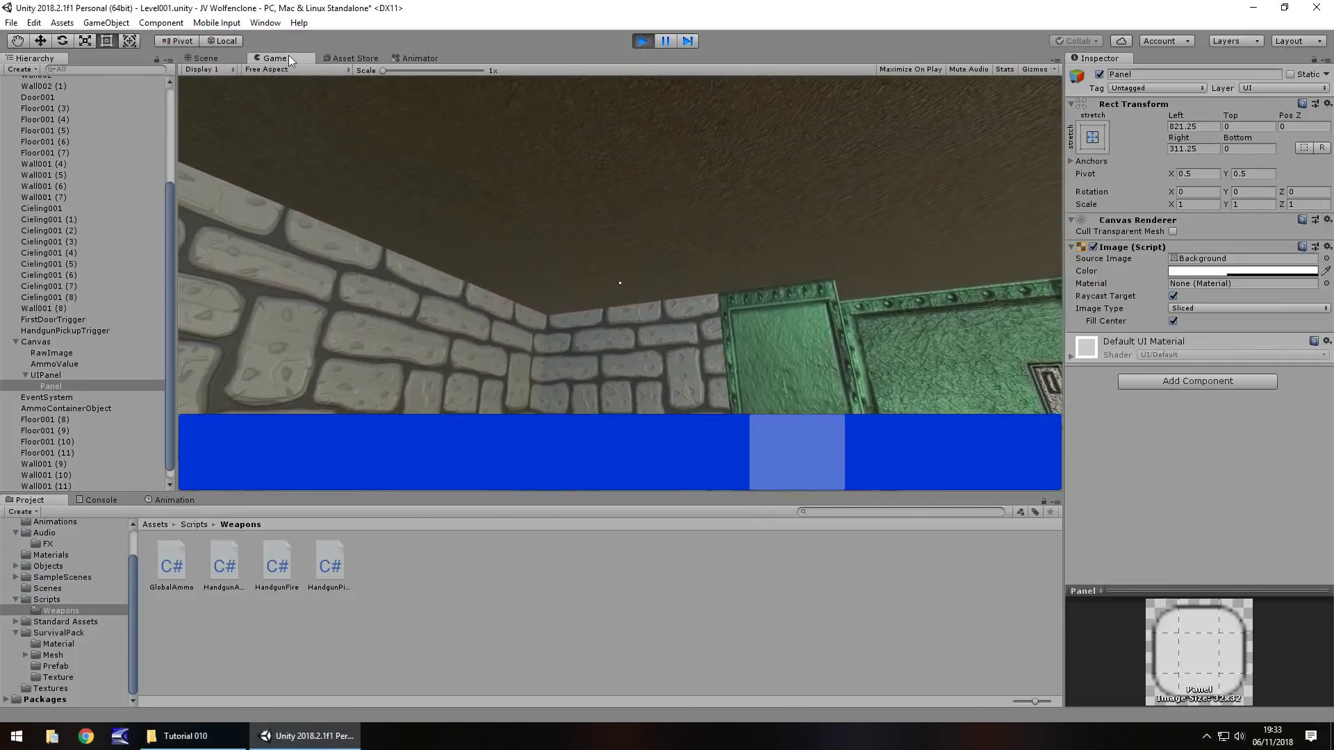
pyautogui.moveTo(282, 57); pyautogui.dragTo(493, 237)
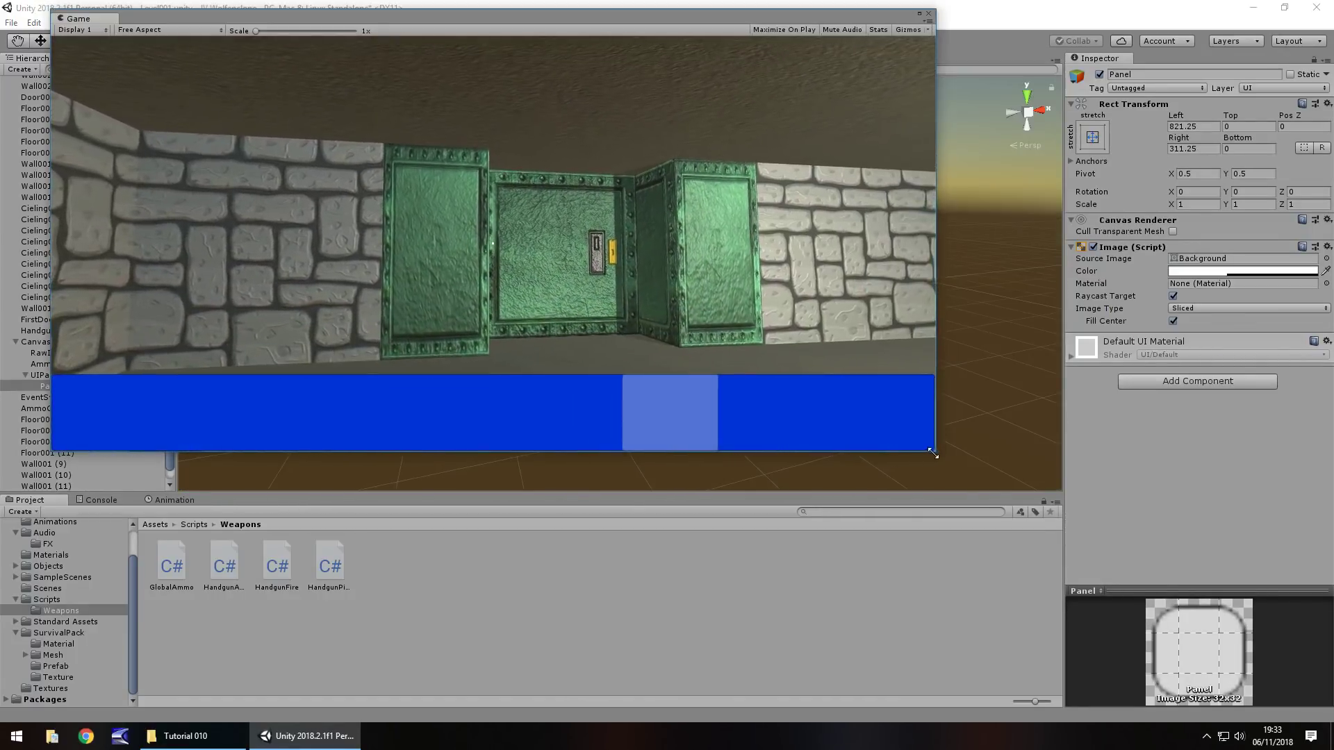
pyautogui.moveTo(935, 452); pyautogui.dragTo(1173, 604)
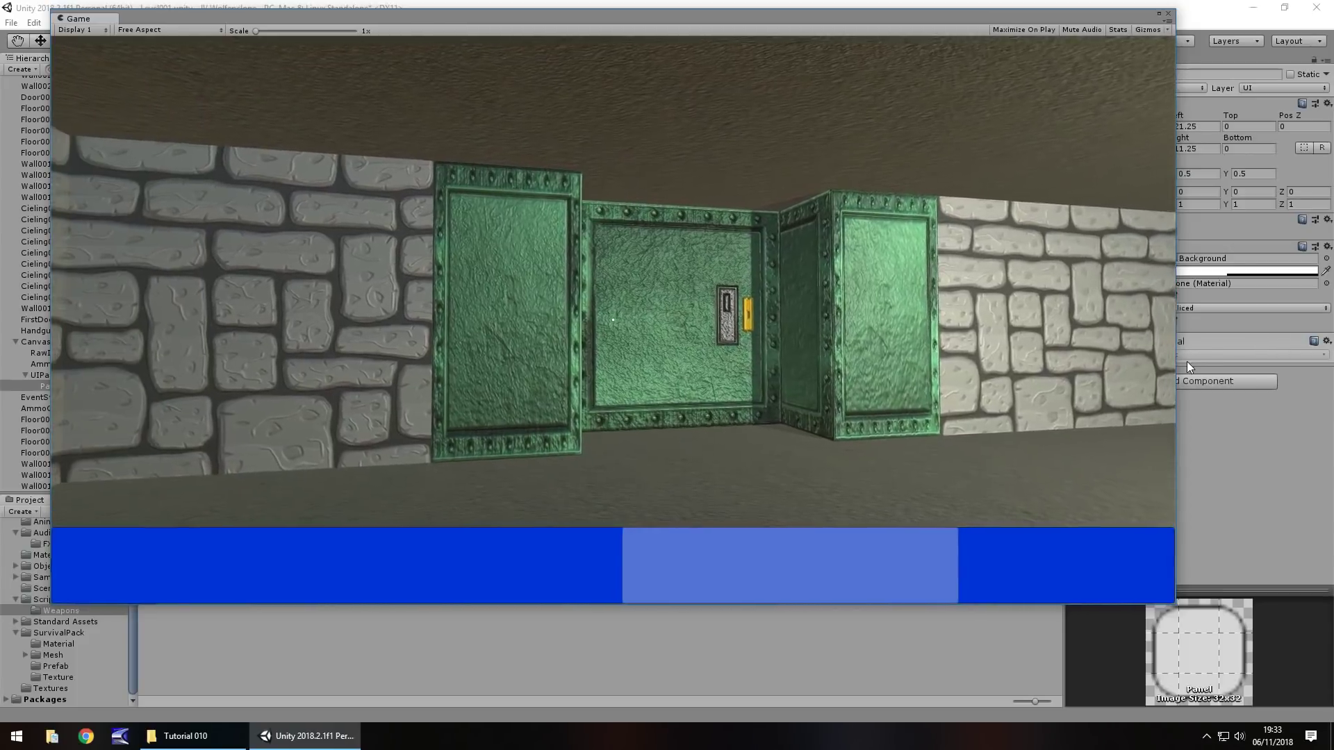
pyautogui.moveTo(1176, 364); pyautogui.dragTo(842, 367)
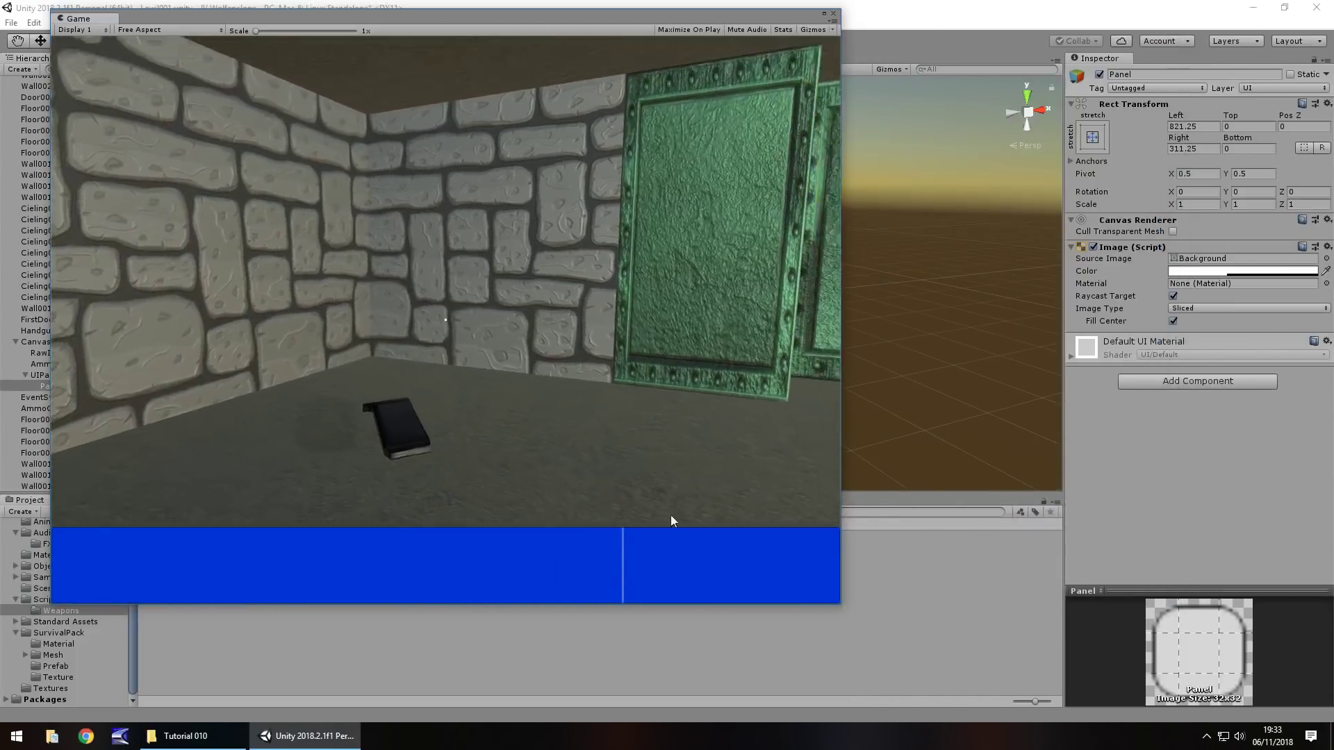
pyautogui.moveTo(844, 379); pyautogui.dragTo(940, 379)
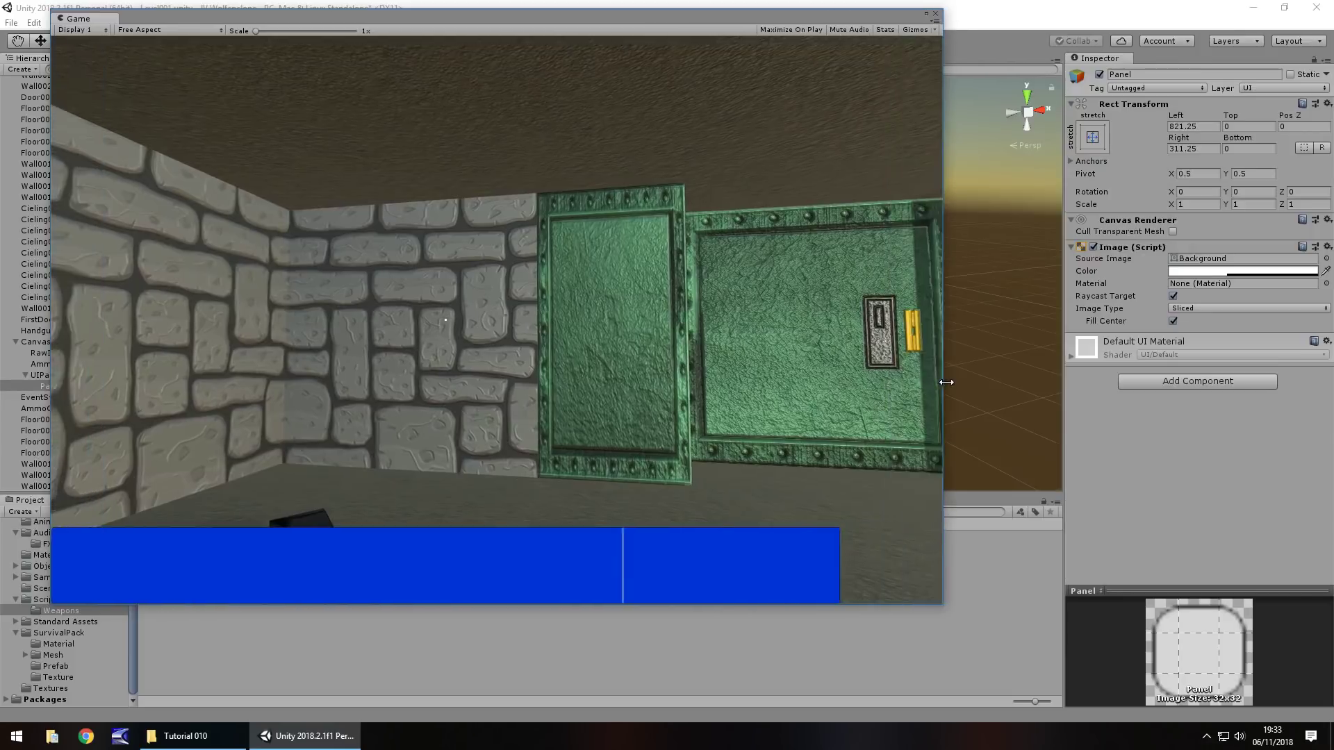
pyautogui.doubleClick(925, 15)
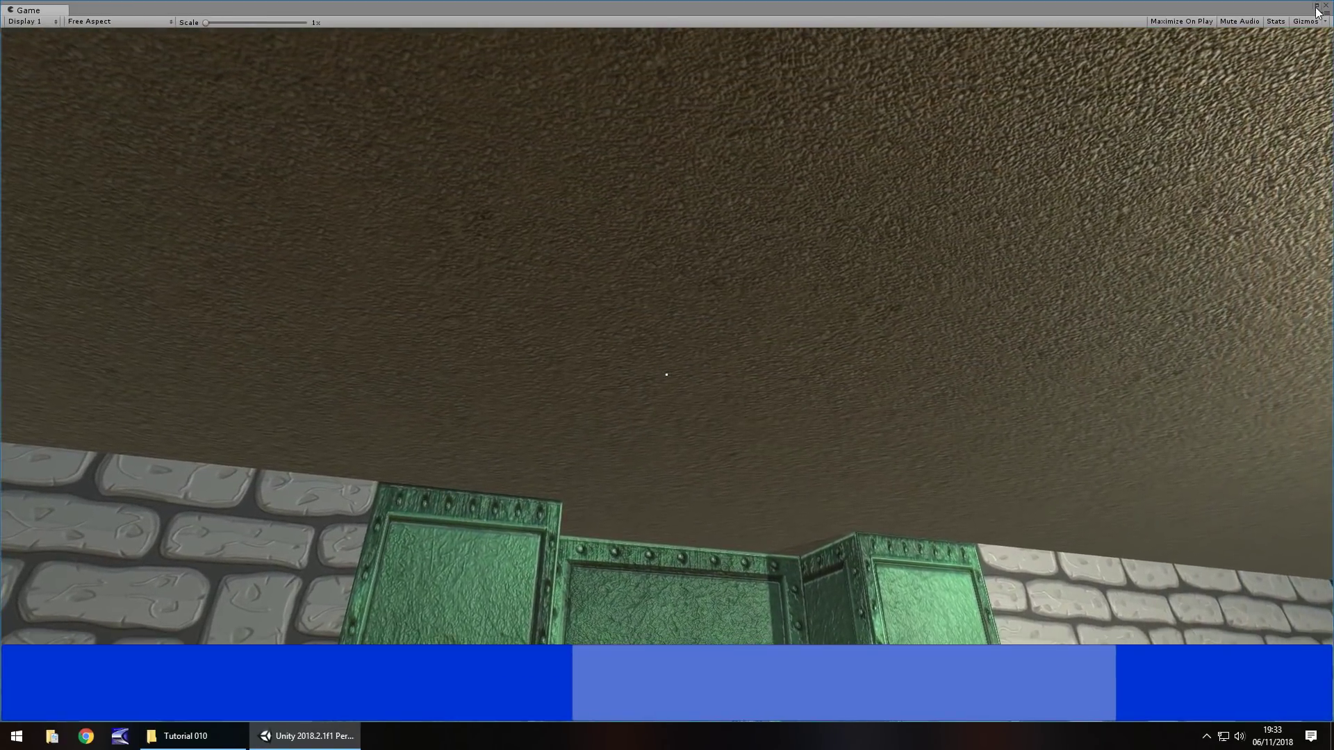
pyautogui.click(1316, 7)
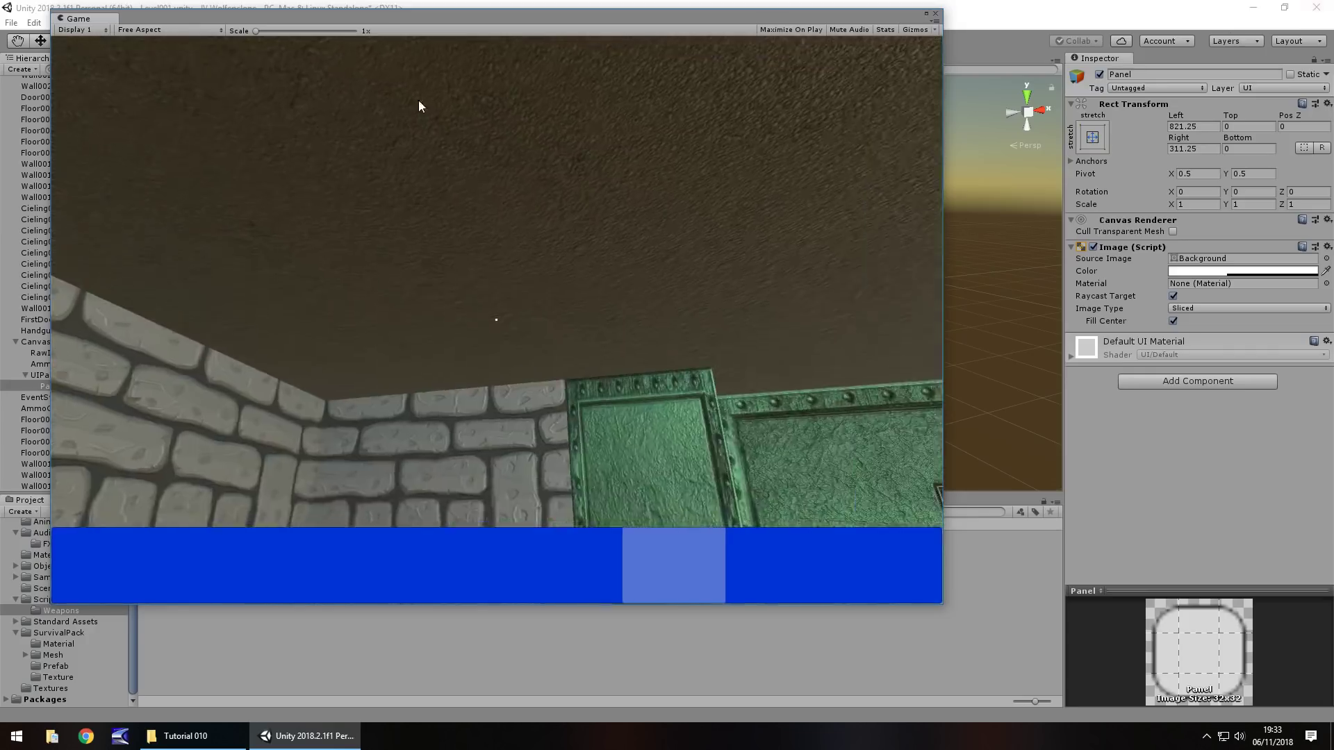
pyautogui.moveTo(311, 15); pyautogui.dragTo(566, 130)
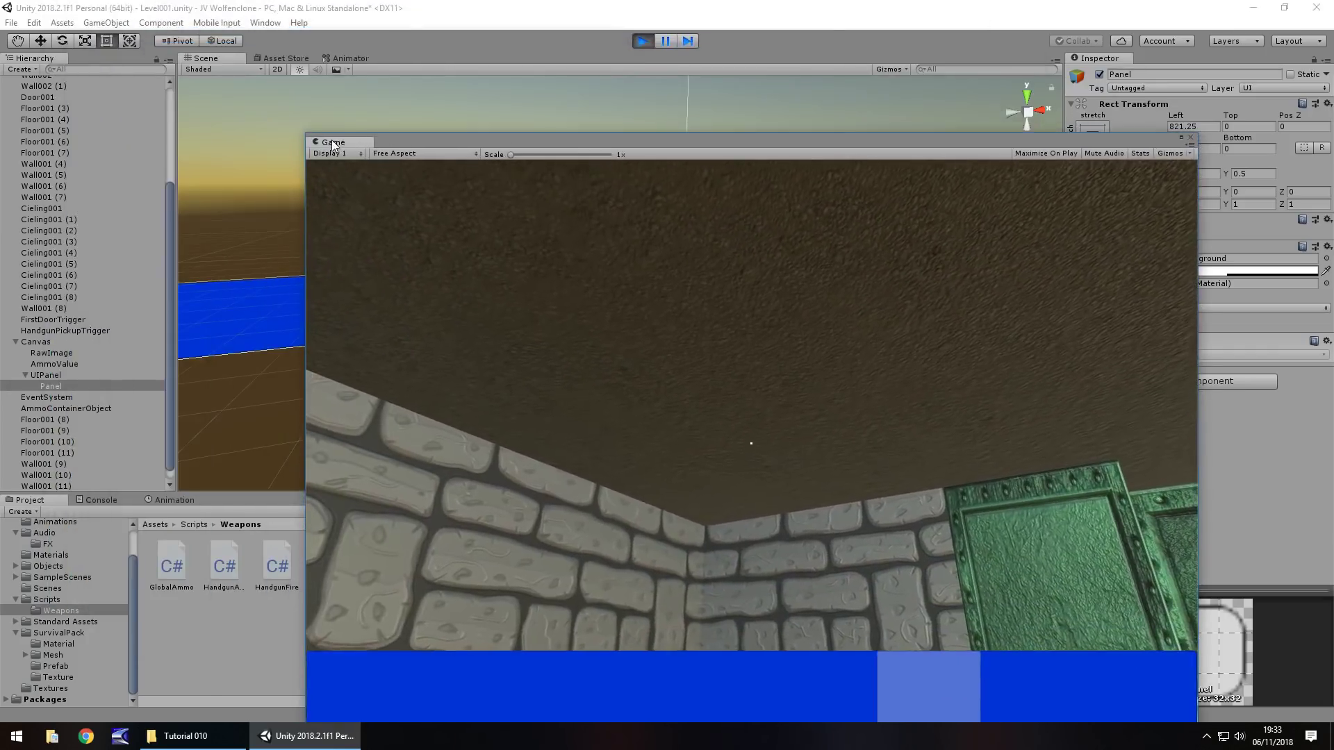
pyautogui.moveTo(372, 141); pyautogui.dragTo(258, 63)
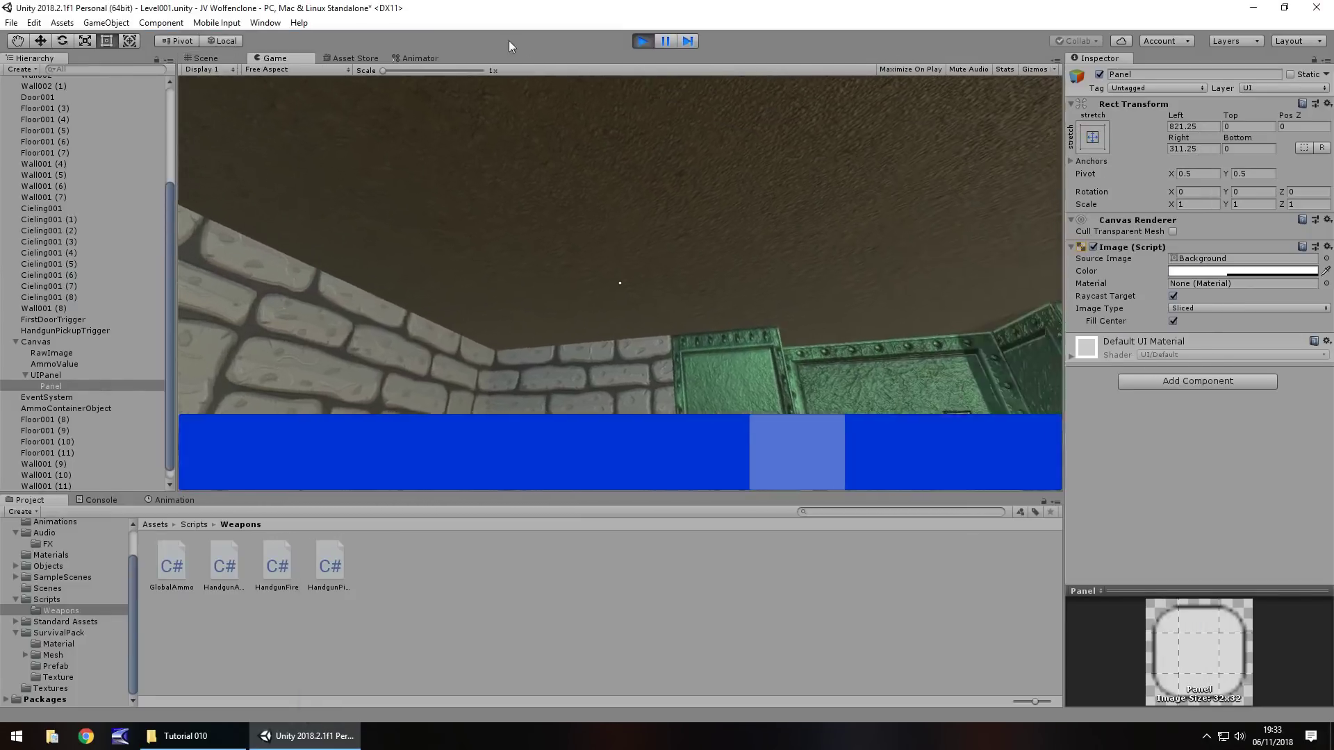
# - Stop the game and inset the child panel: Left 820.095, Right 336.095, about 6.67 top and bottom
pyautogui.click(642, 41)
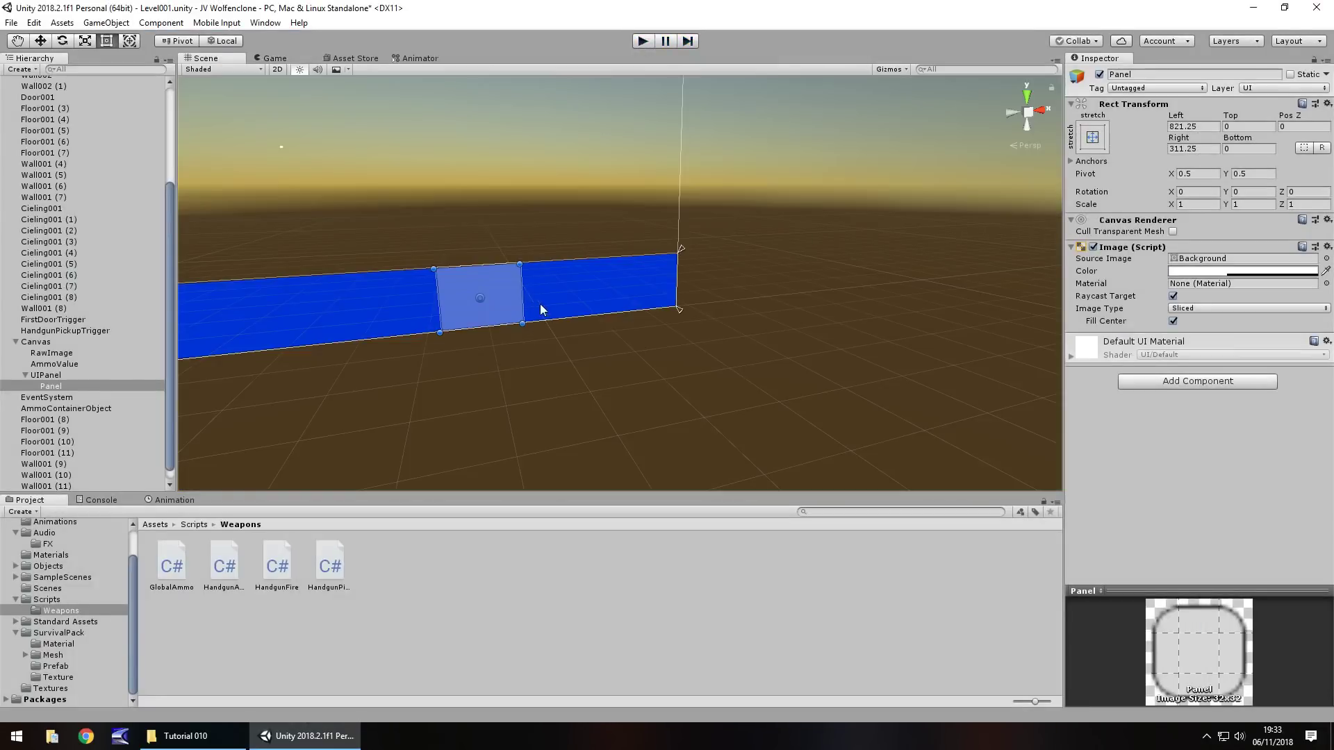
pyautogui.moveTo(520, 288); pyautogui.dragTo(511, 292)
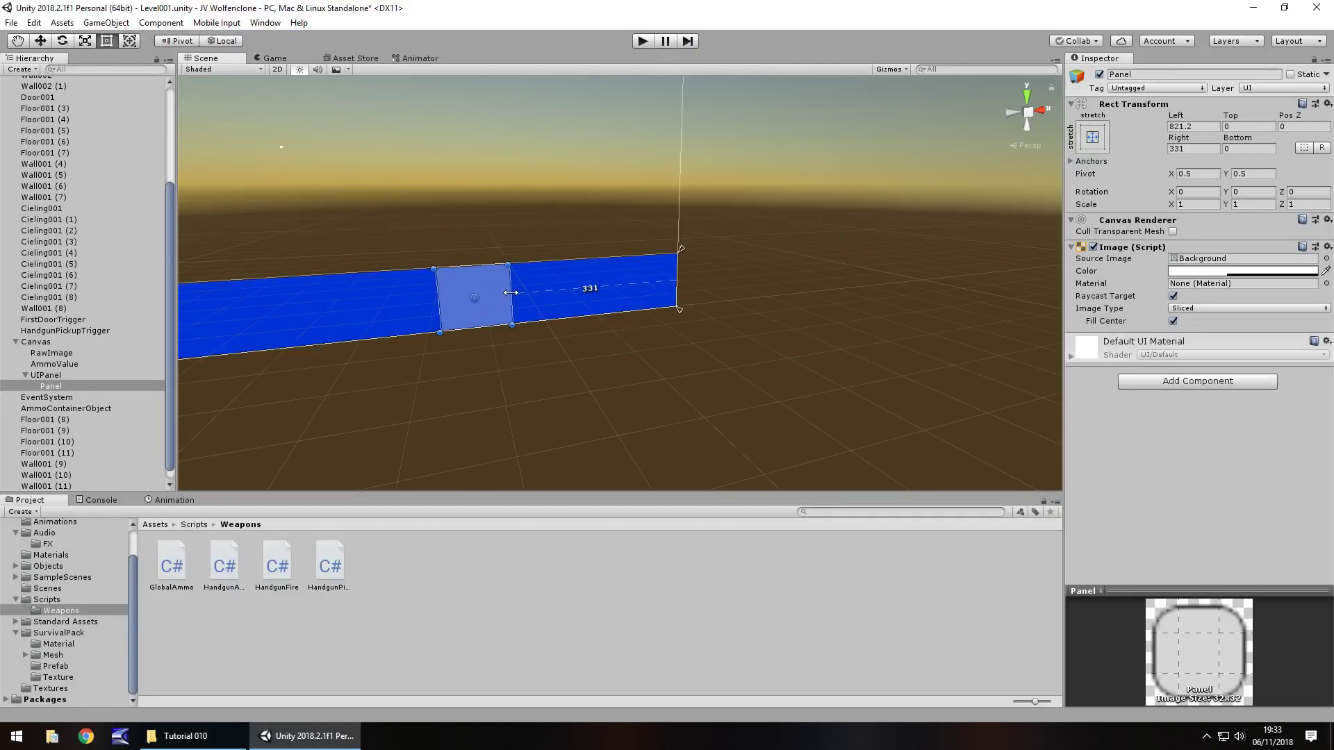
pyautogui.click(1094, 138)
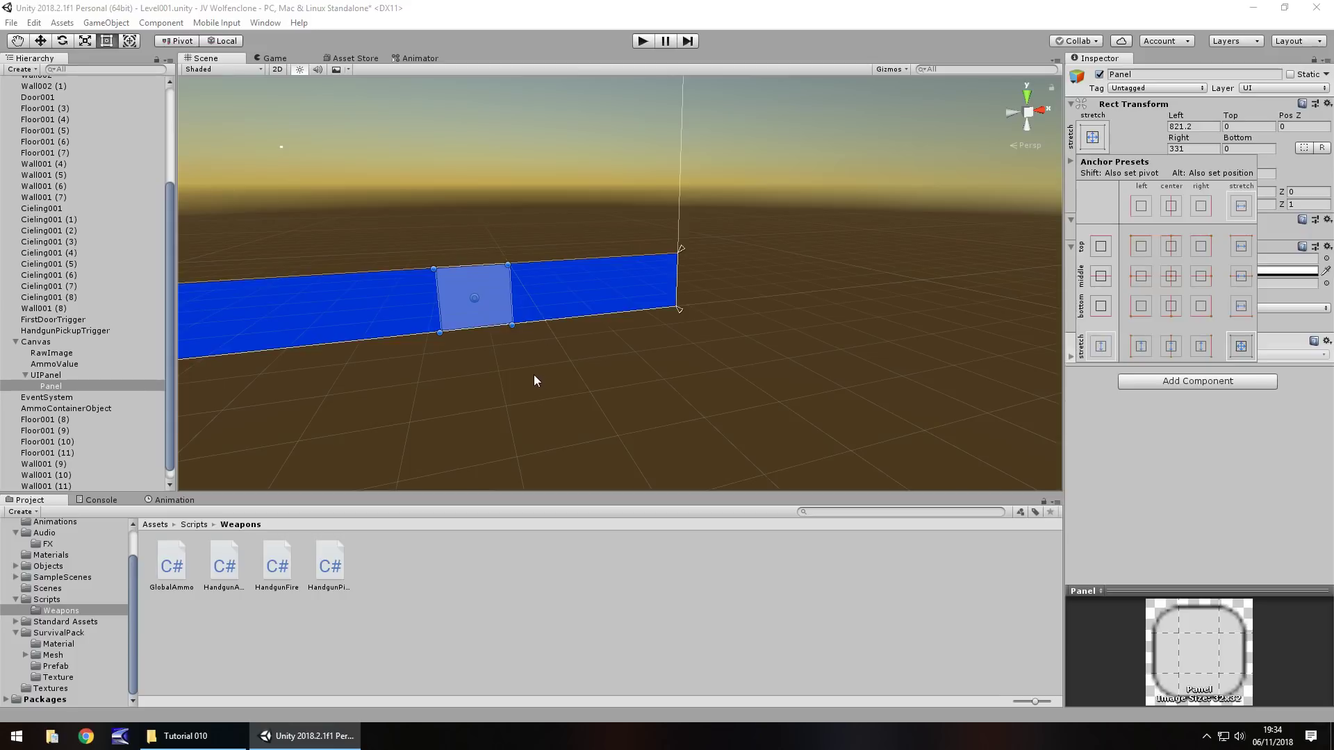
pyautogui.keyDown('alt'); pyautogui.moveTo(534, 375); pyautogui.dragTo(482, 377); pyautogui.keyUp('alt')
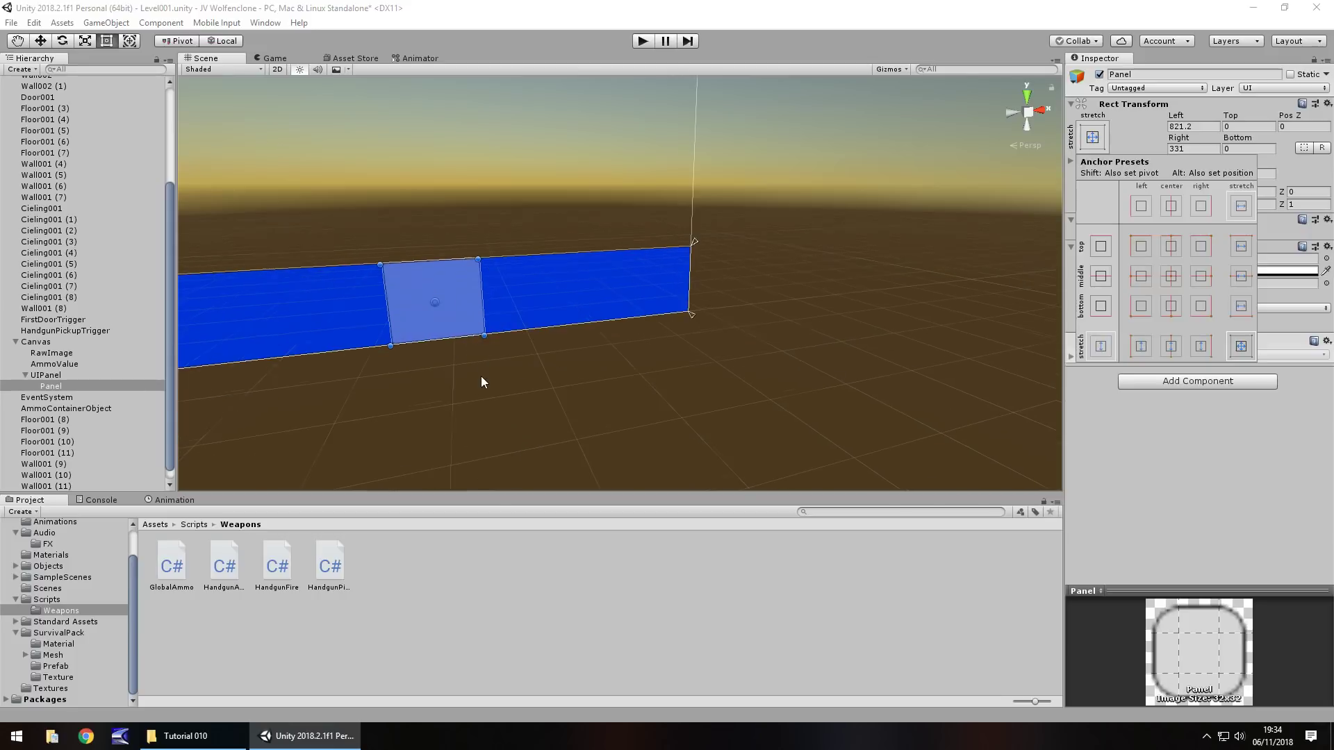
pyautogui.click(475, 393)
pyautogui.keyDown('alt'); pyautogui.moveTo(706, 384); pyautogui.dragTo(749, 347); pyautogui.keyUp('alt')
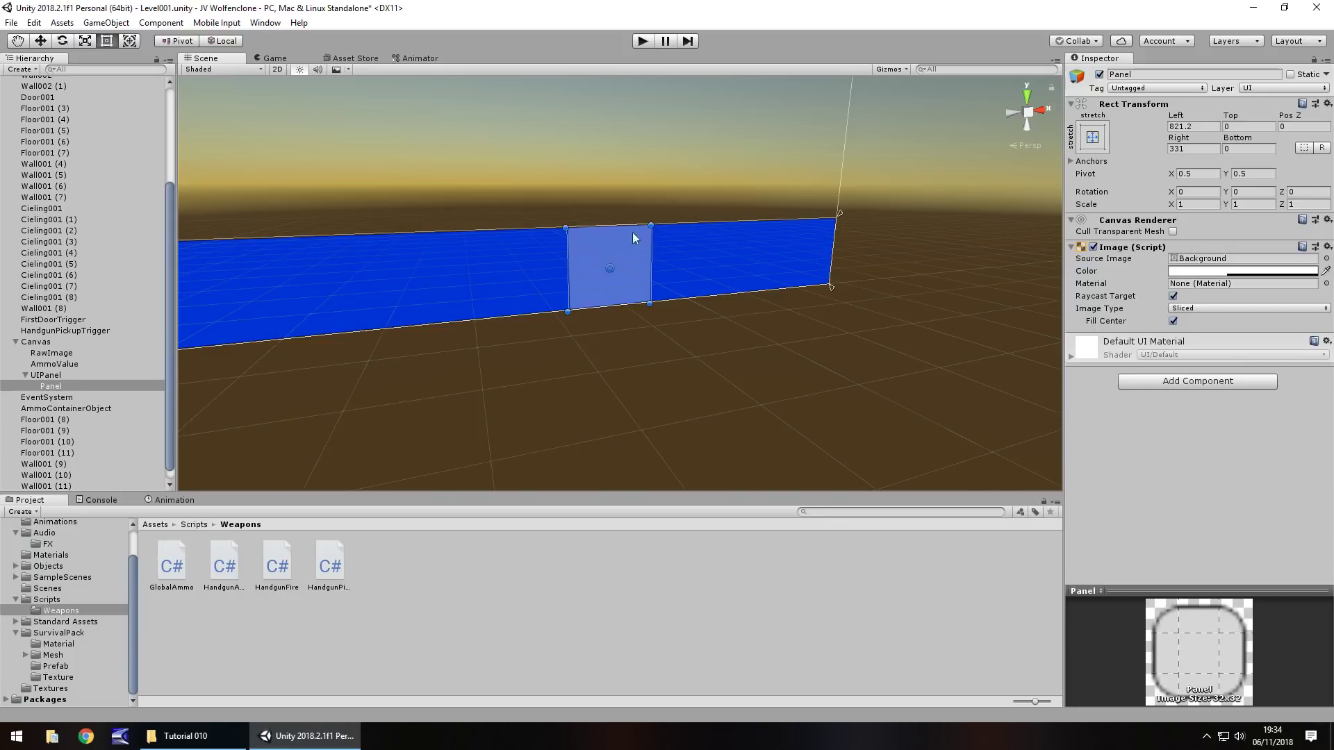
pyautogui.moveTo(651, 225); pyautogui.dragTo(633, 270)
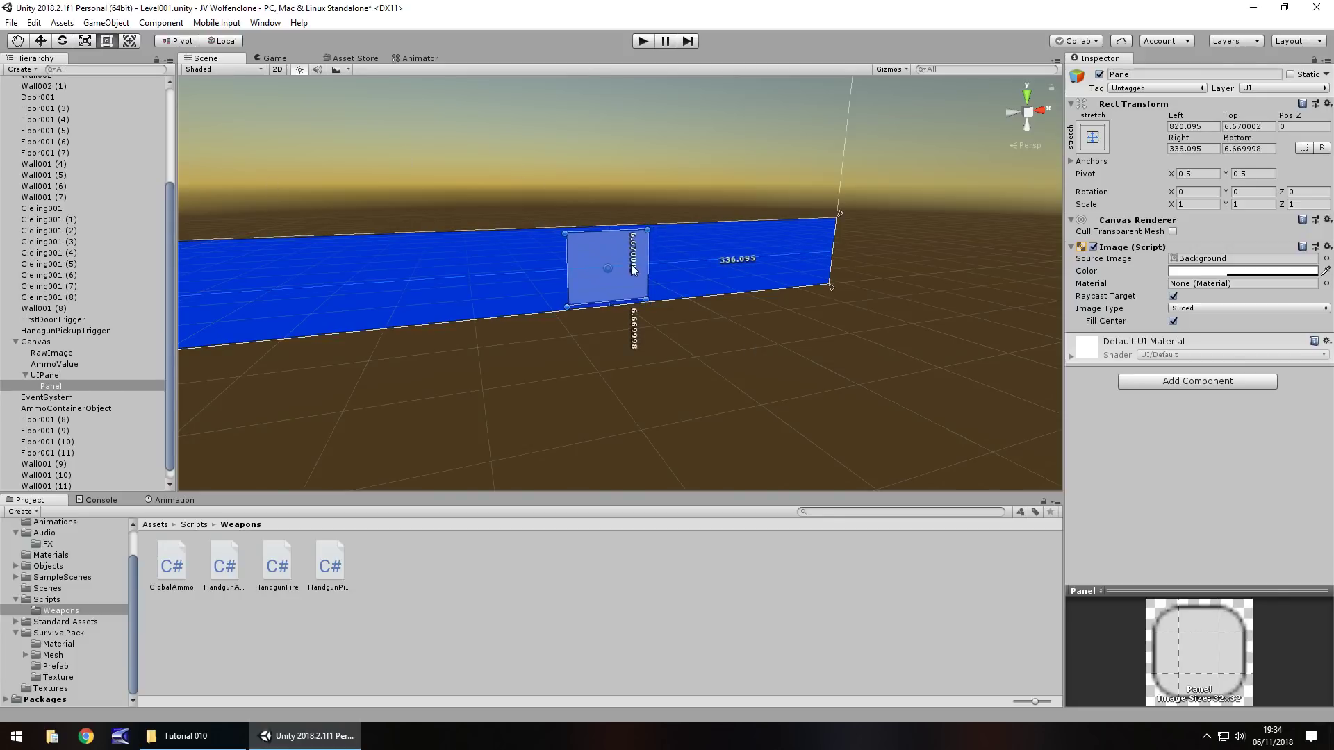
# - Recolour the child panel dark blue 0345D2 at alpha 255 and check it in the Game view
pyautogui.click(270, 58)
pyautogui.click(201, 59)
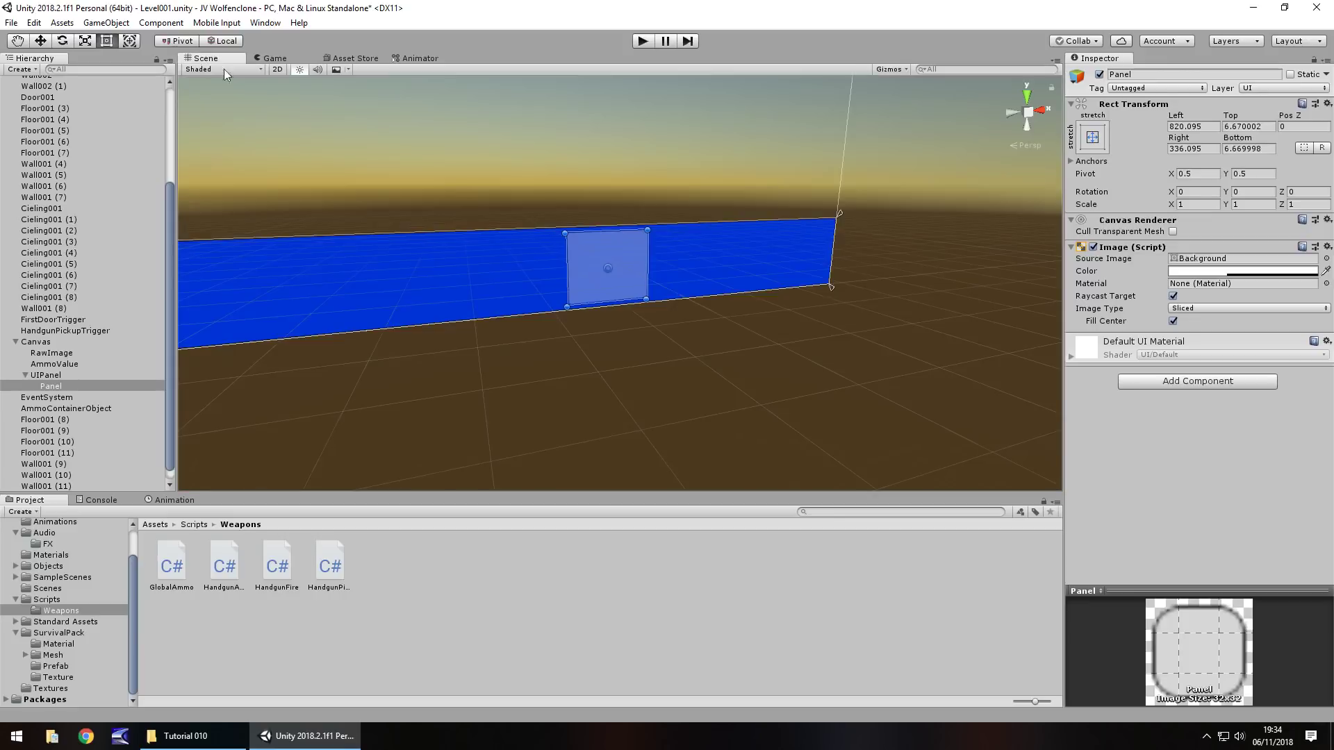
pyautogui.click(1249, 273)
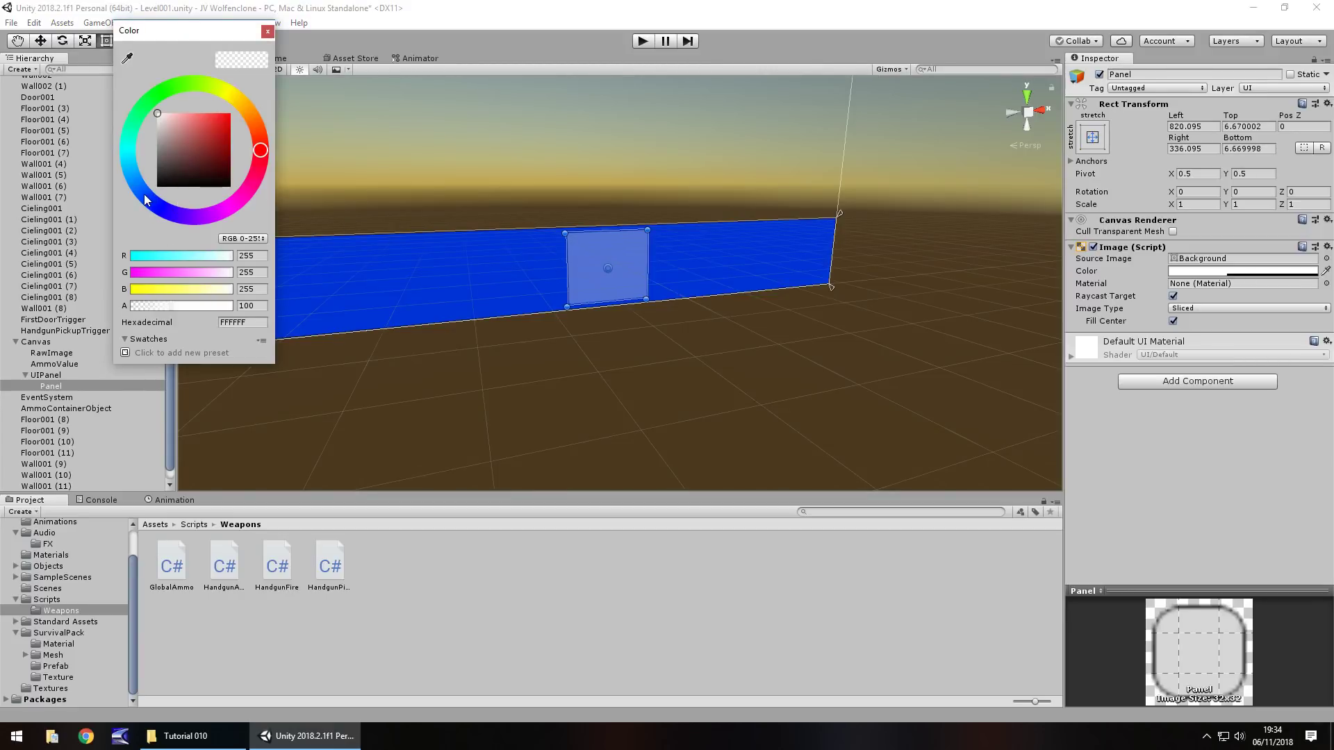
pyautogui.click(146, 196)
pyautogui.moveTo(215, 122)
pyautogui.mouseDown()
pyautogui.moveTo(238, 114)
pyautogui.moveTo(251, 142)
pyautogui.mouseUp()
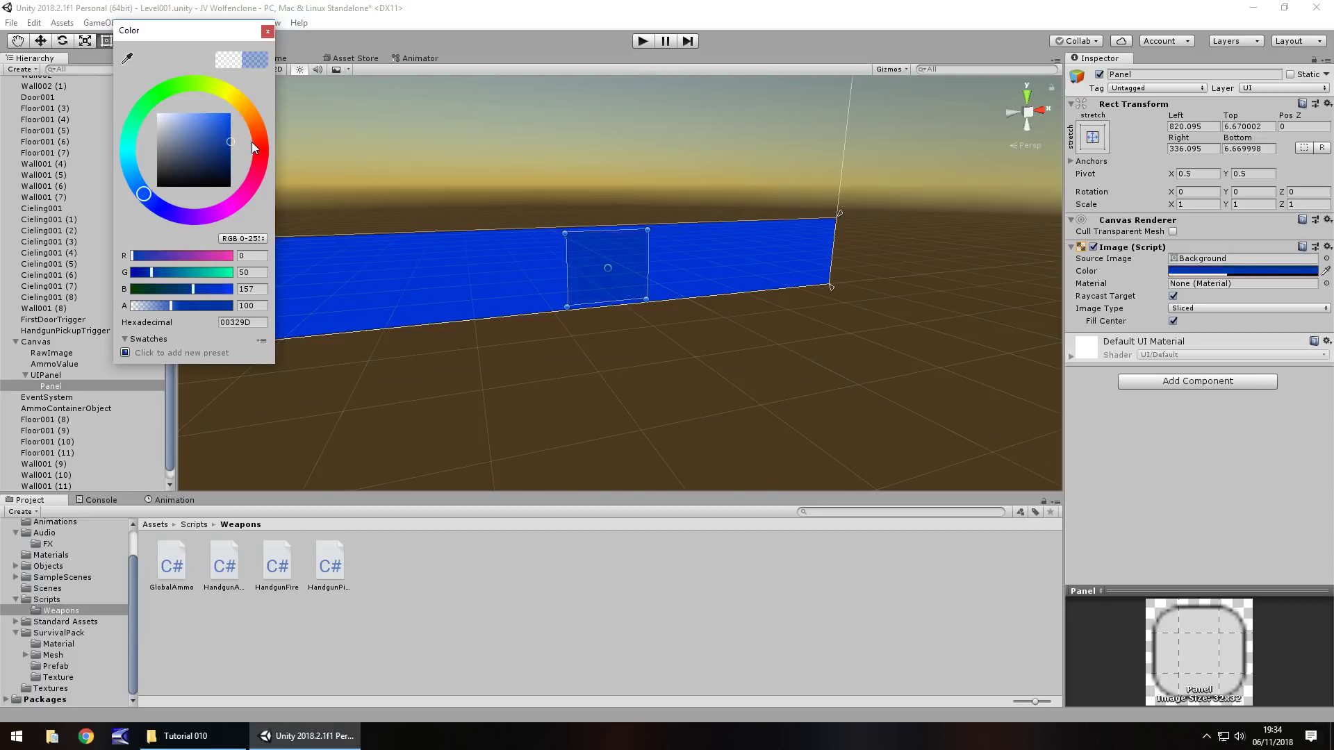
pyautogui.moveTo(173, 306); pyautogui.dragTo(232, 307)
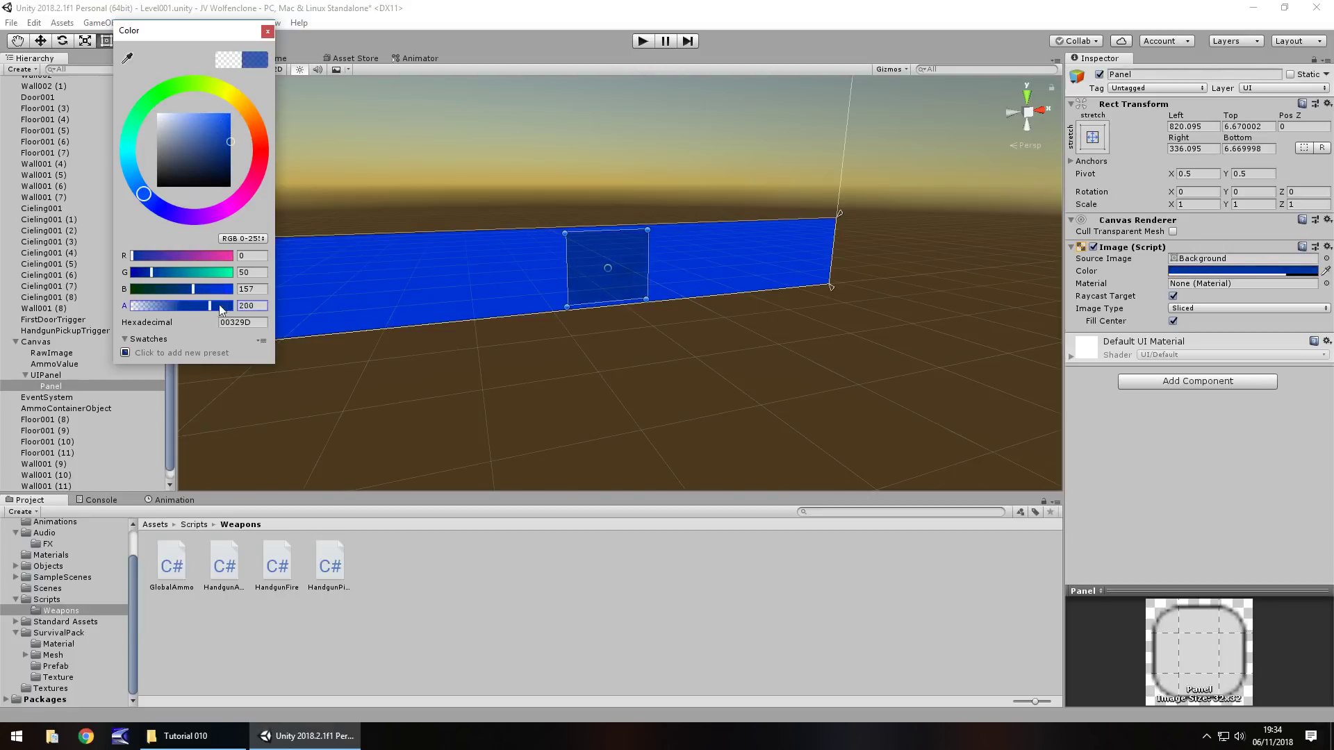
pyautogui.click(230, 128)
pyautogui.moveTo(230, 131); pyautogui.dragTo(239, 88)
pyautogui.click(266, 31)
pyautogui.click(273, 58)
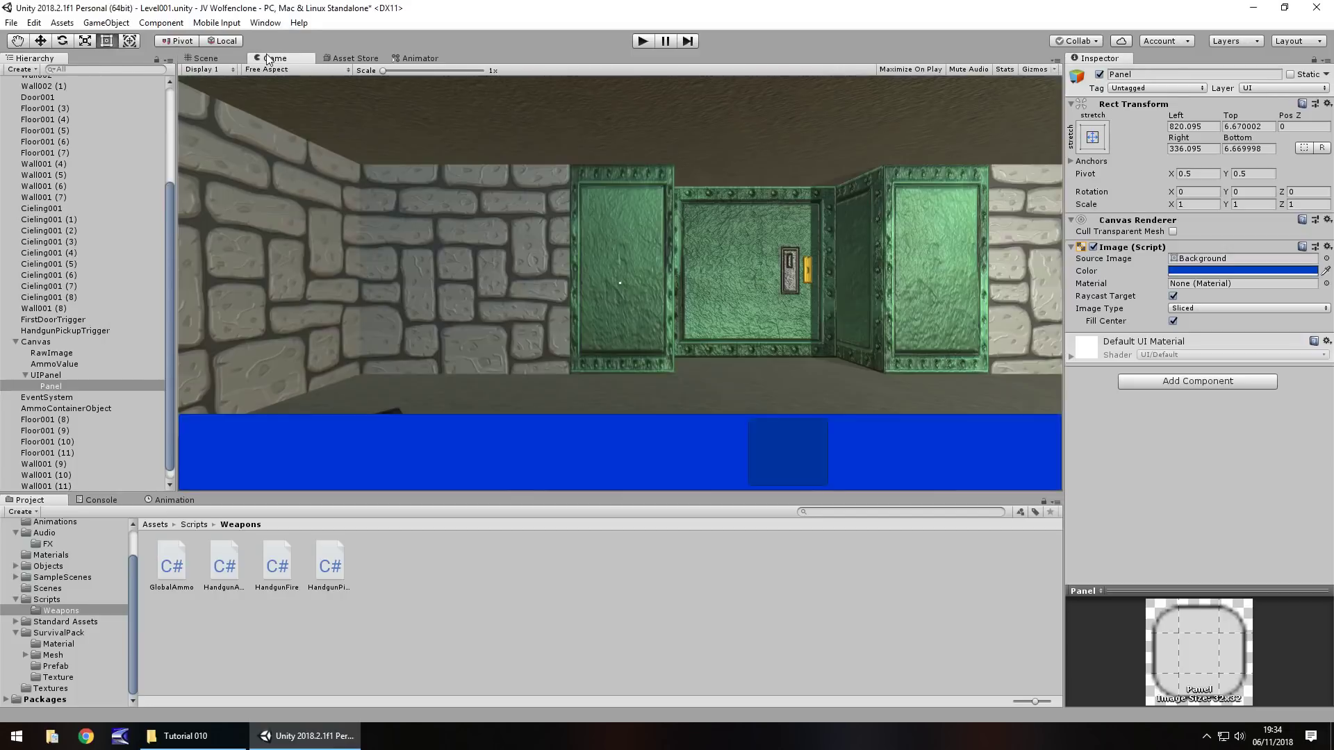
pyautogui.click(206, 58)
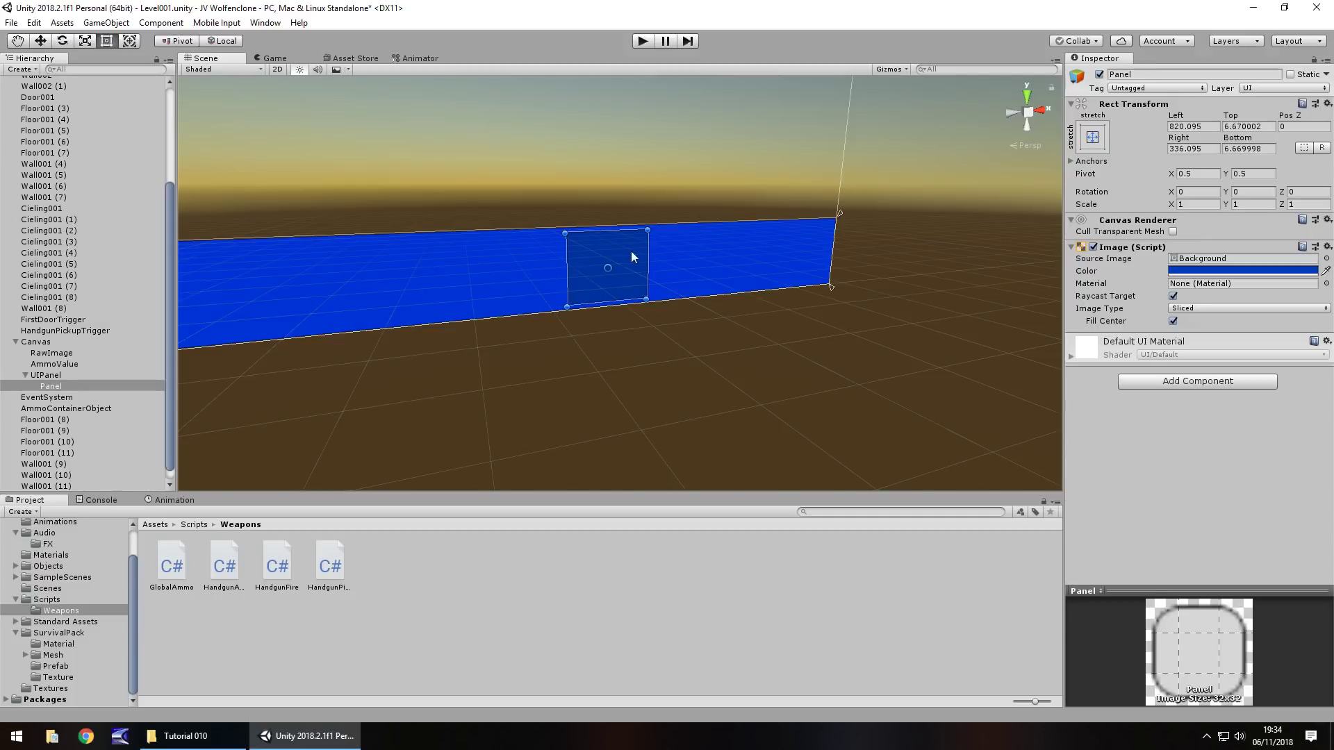
# - Rename the child panel to AmmoPanel
pyautogui.click(47, 386)
pyautogui.rightClick(53, 388)
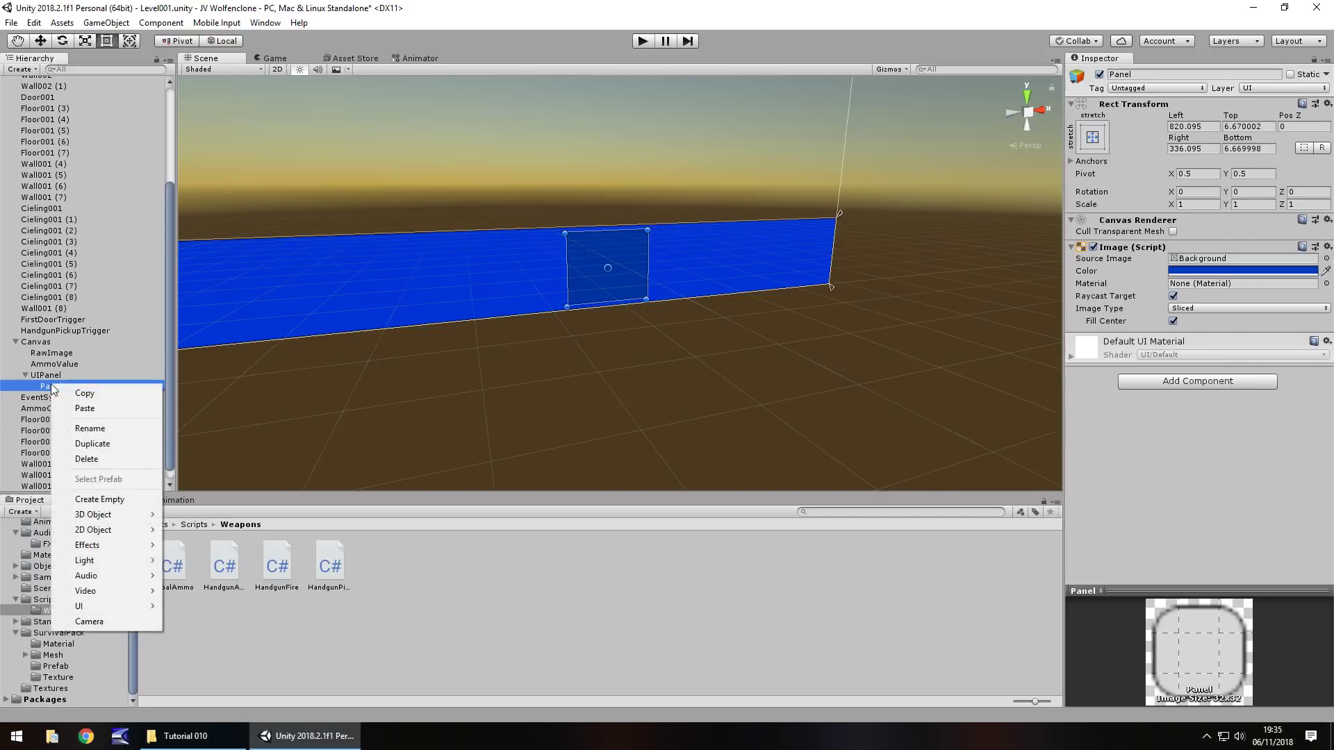
pyautogui.click(102, 429)
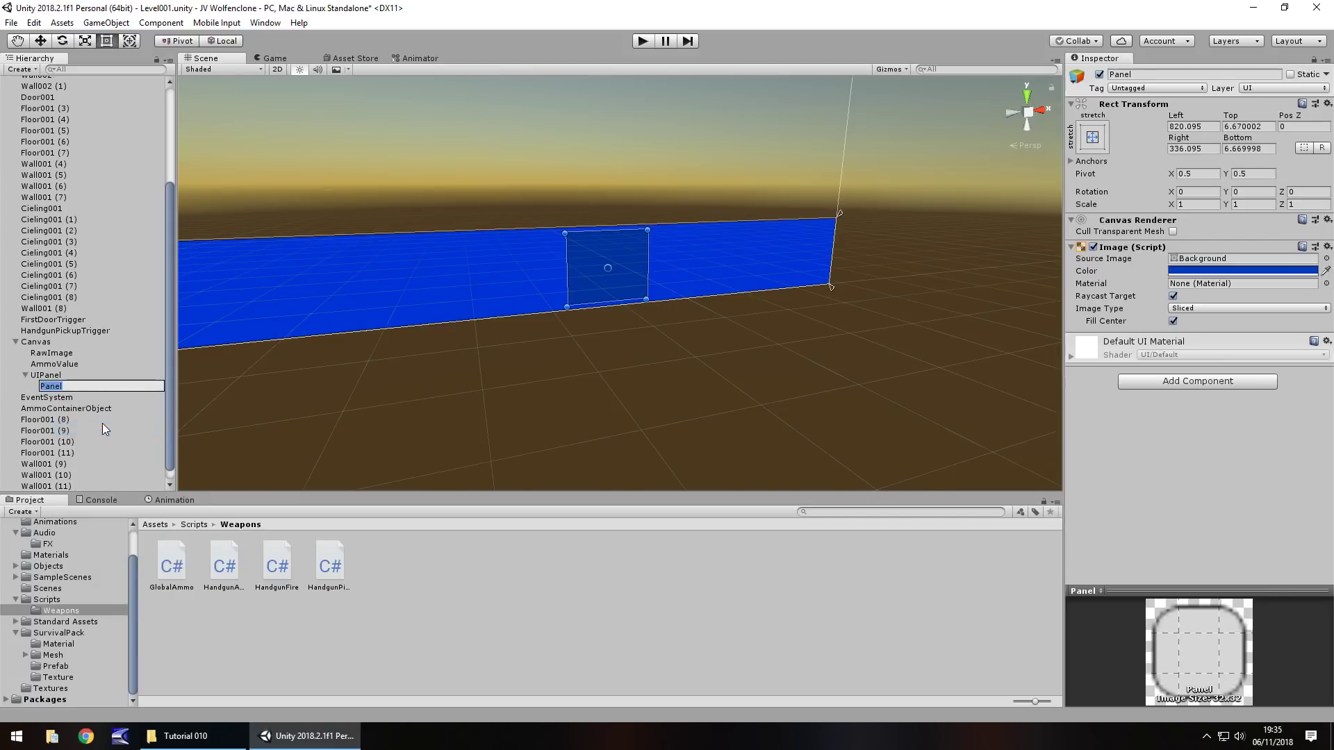
pyautogui.write('Ammo')
pyautogui.press('Return')
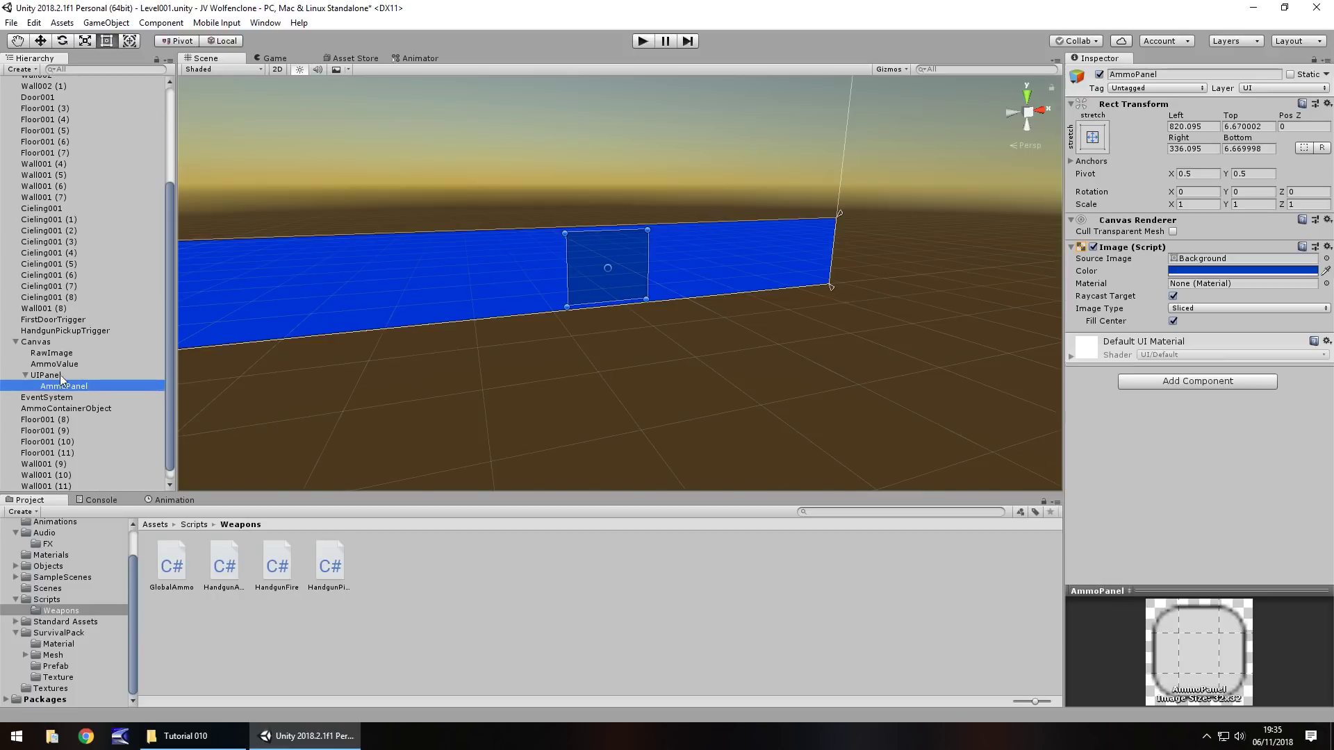
# - Add a Text element inside AmmoPanel reading AMMO
pyautogui.rightClick(65, 386)
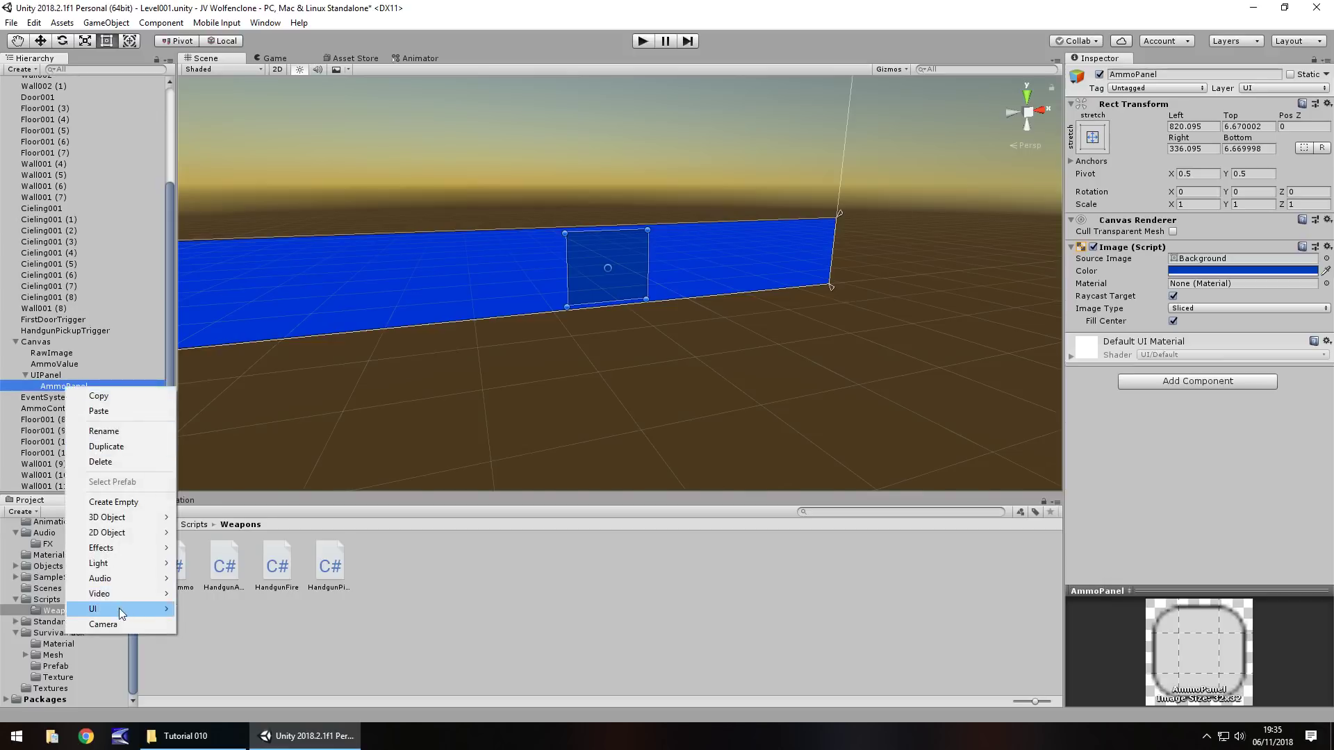
pyautogui.moveTo(119, 607)
pyautogui.click(195, 379)
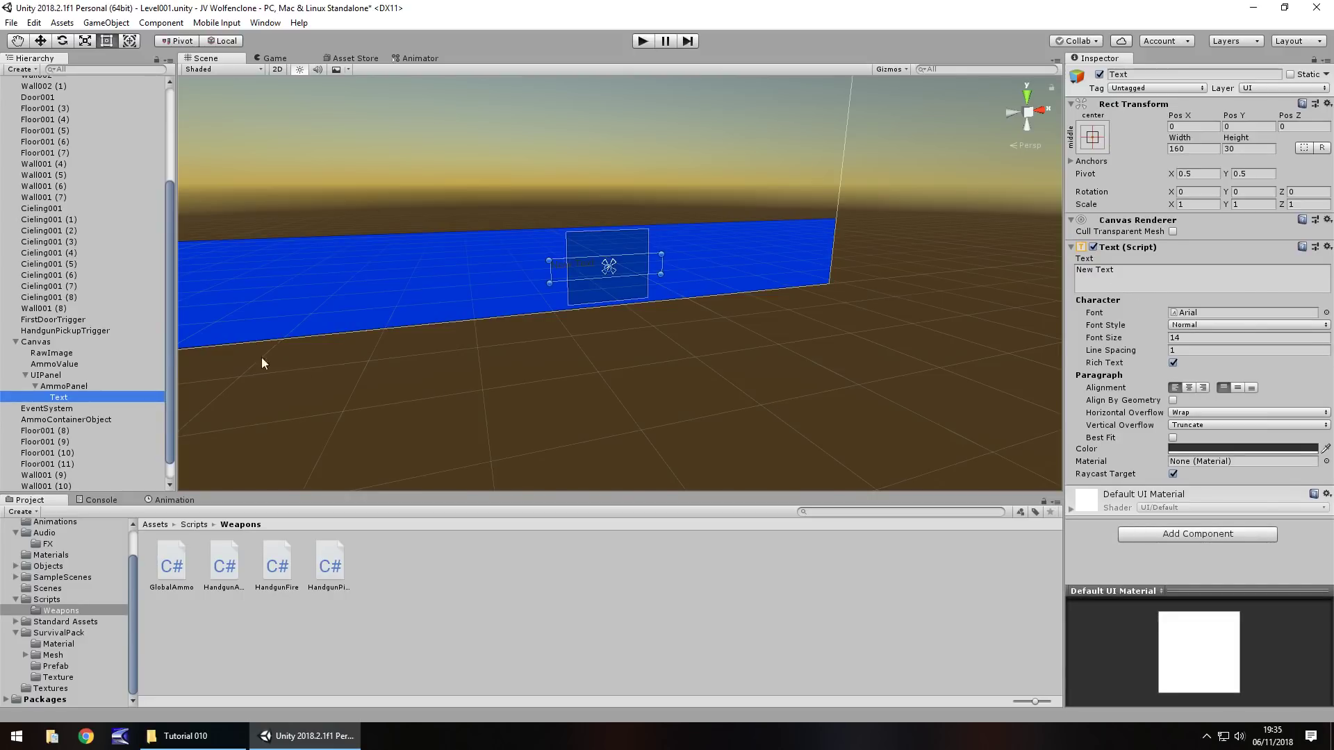
pyautogui.click(1174, 278)
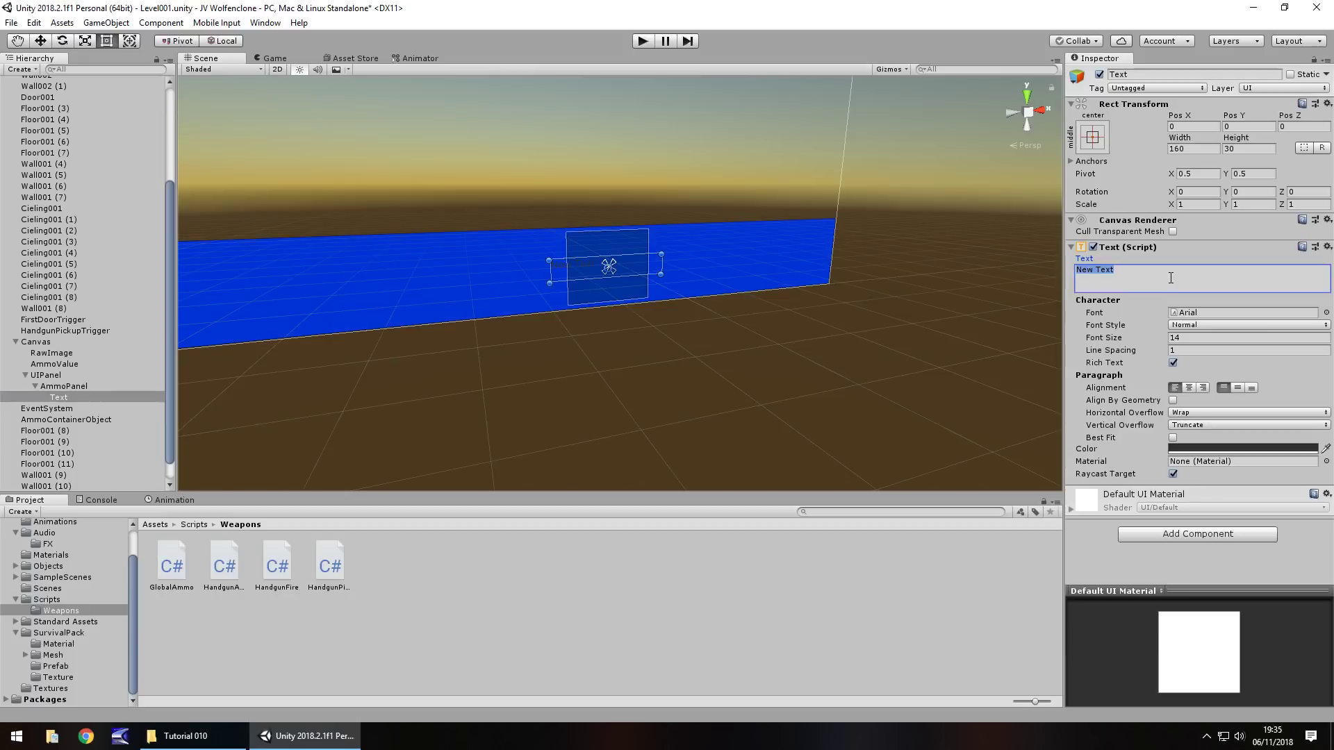
pyautogui.write('AMMO')
# - Make the AMMO text bold, light blue, with font size 30
pyautogui.click(1181, 324)
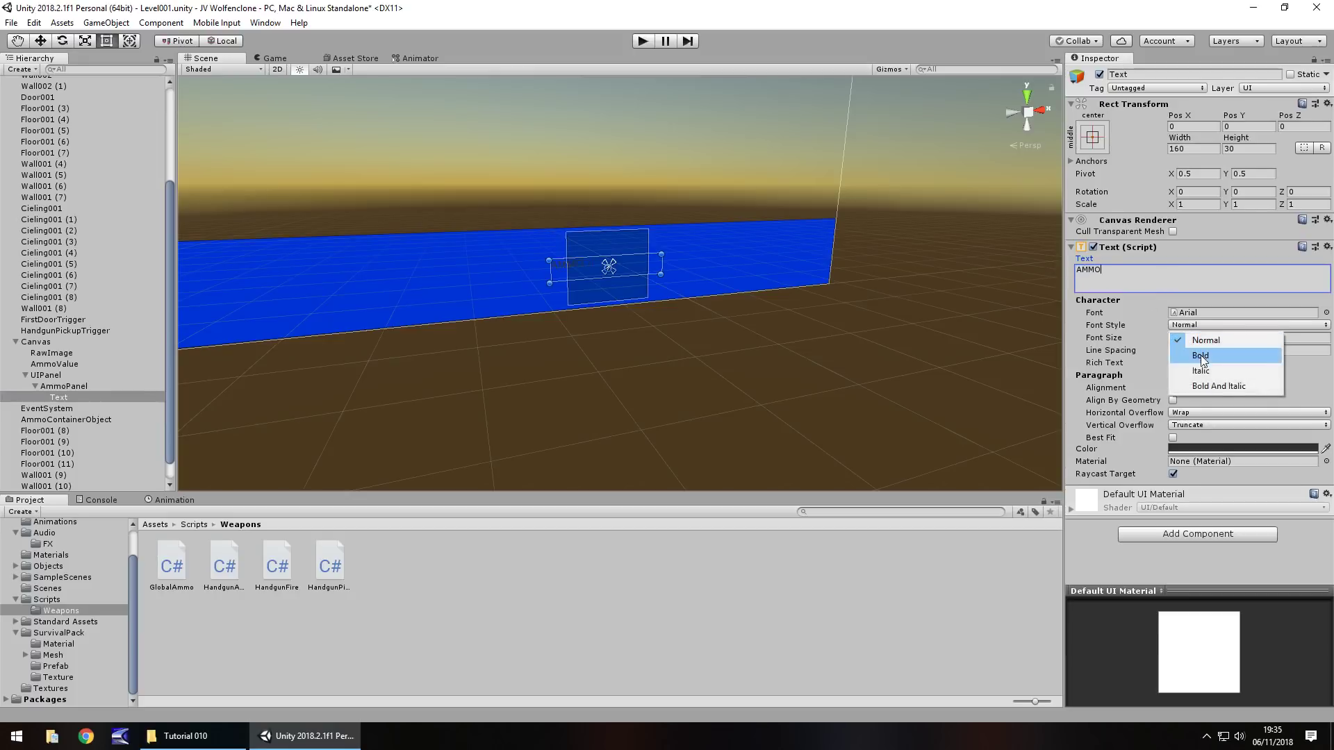
pyautogui.click(1195, 354)
pyautogui.click(1214, 449)
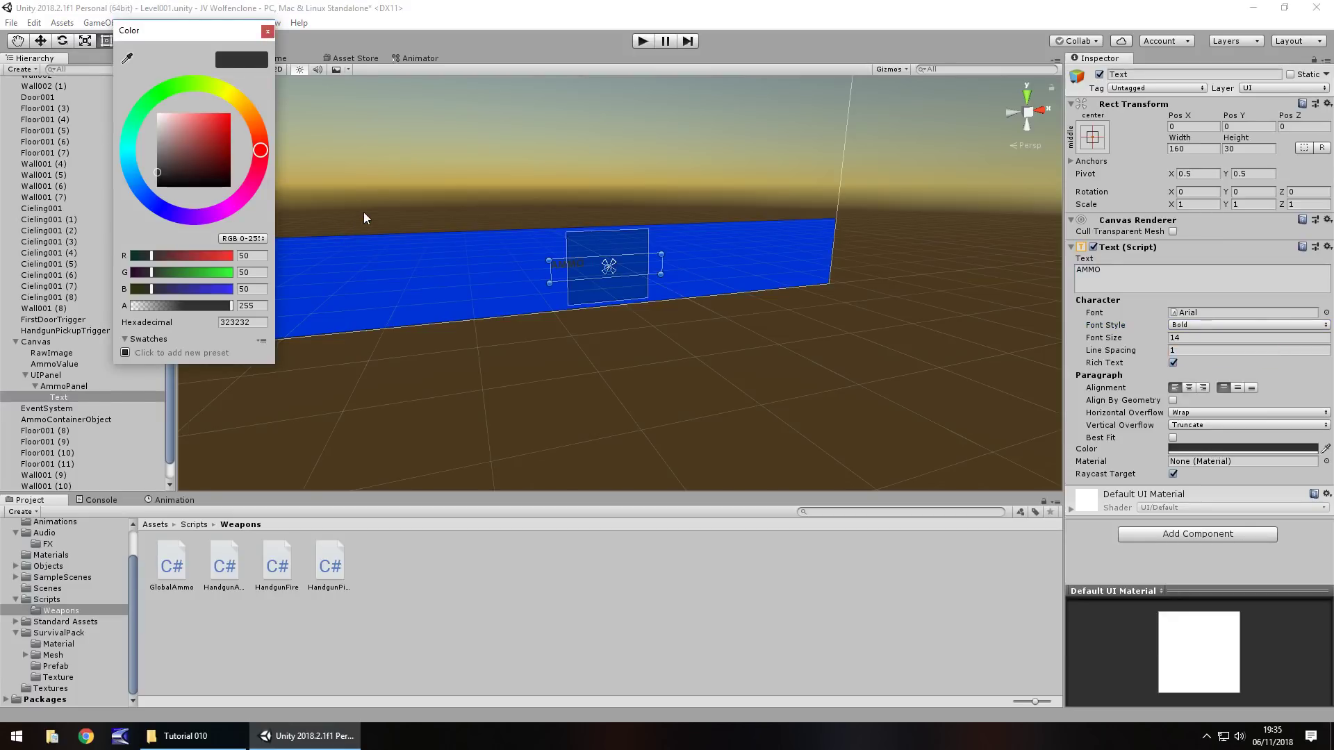
pyautogui.click(139, 189)
pyautogui.moveTo(170, 133)
pyautogui.mouseDown()
pyautogui.moveTo(171, 114)
pyautogui.moveTo(187, 112)
pyautogui.mouseUp()
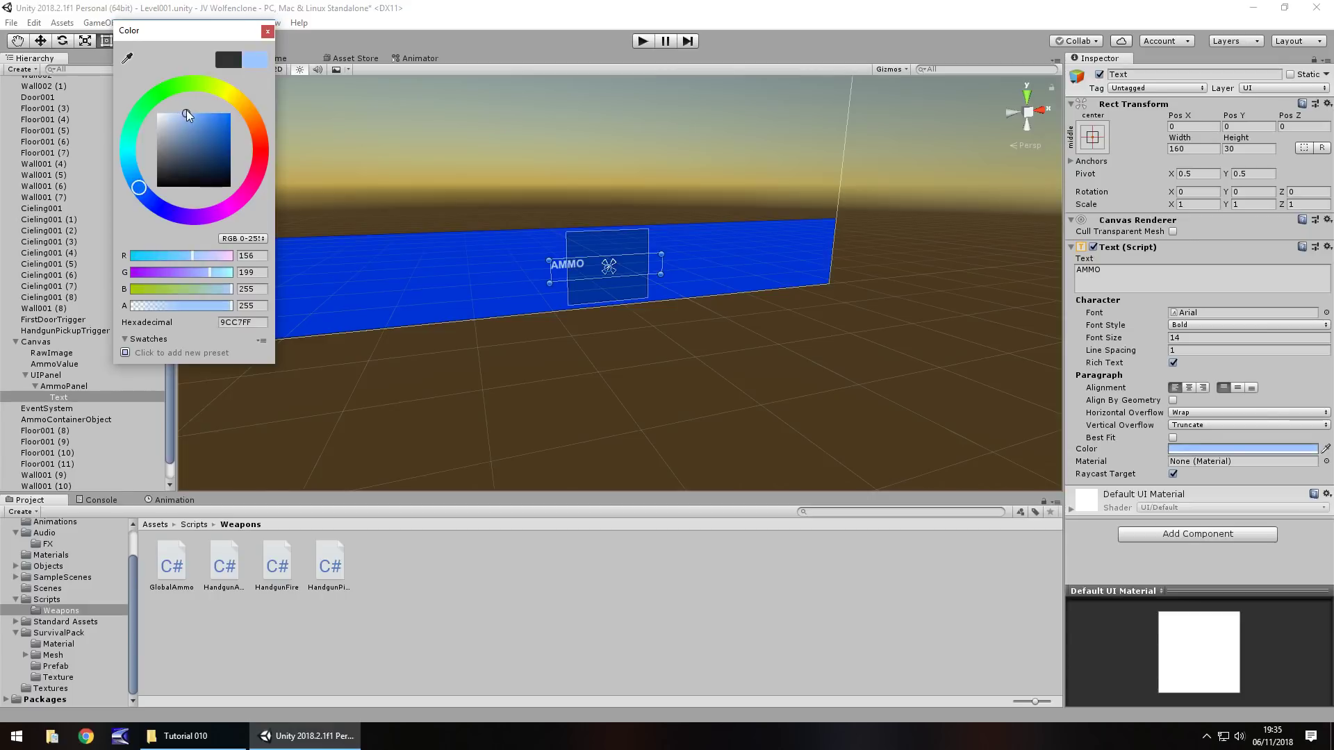
pyautogui.click(266, 31)
pyautogui.click(1191, 337)
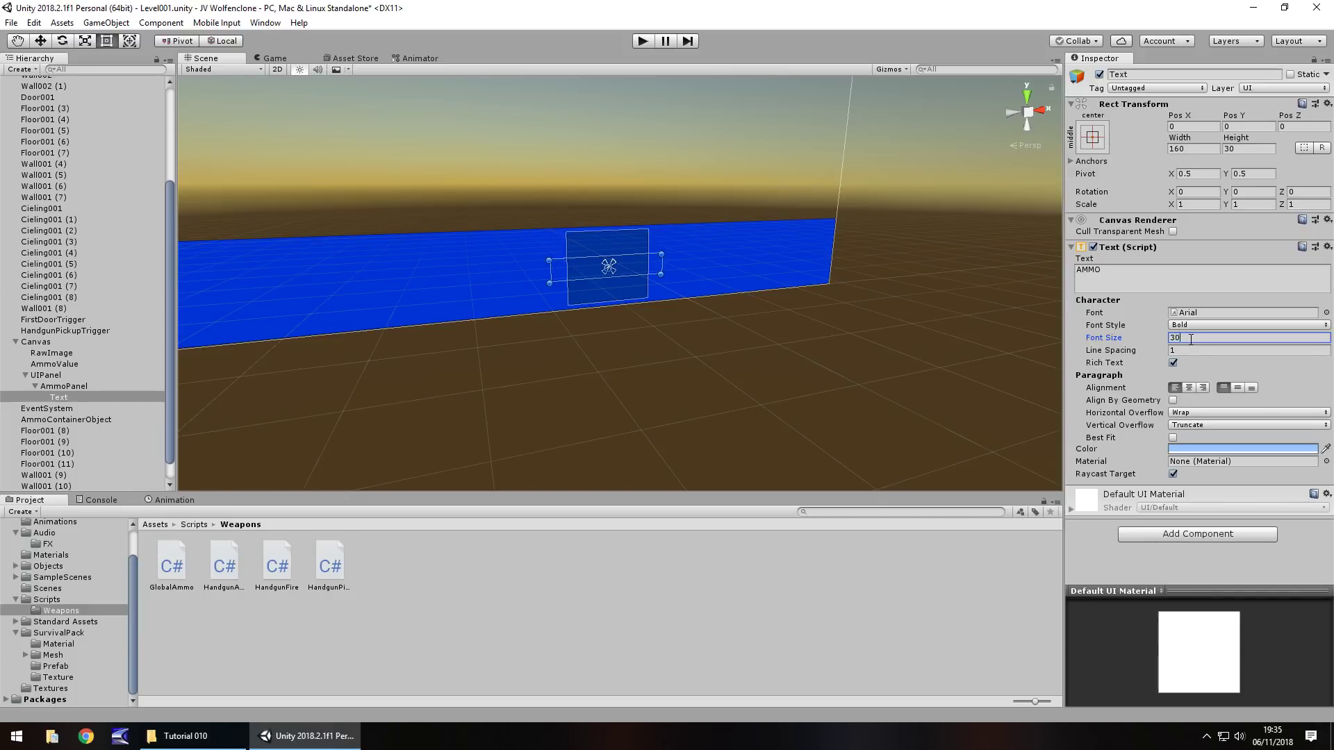
# - Resize the AMMO label box and move it near the top of the panel
pyautogui.moveTo(661, 275); pyautogui.dragTo(672, 292)
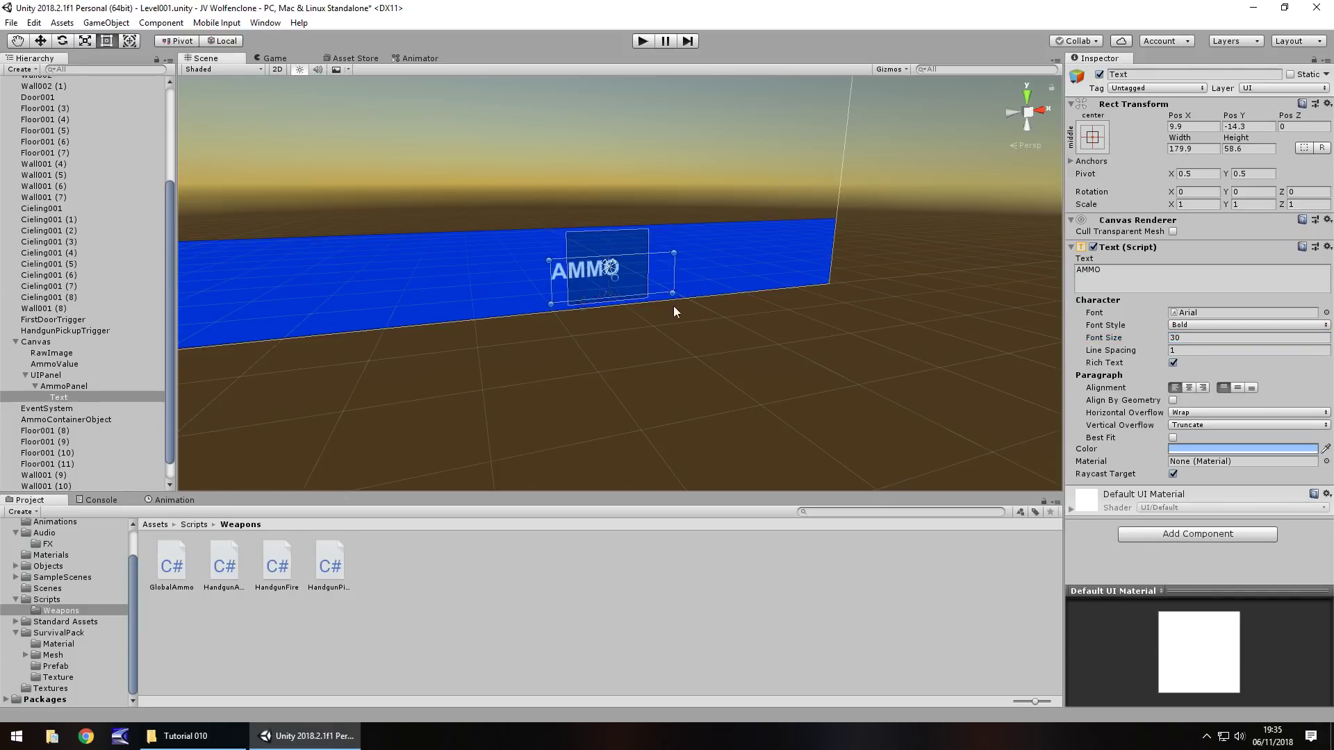
pyautogui.moveTo(635, 276)
pyautogui.mouseDown()
pyautogui.moveTo(663, 260)
pyautogui.moveTo(646, 253)
pyautogui.mouseUp()
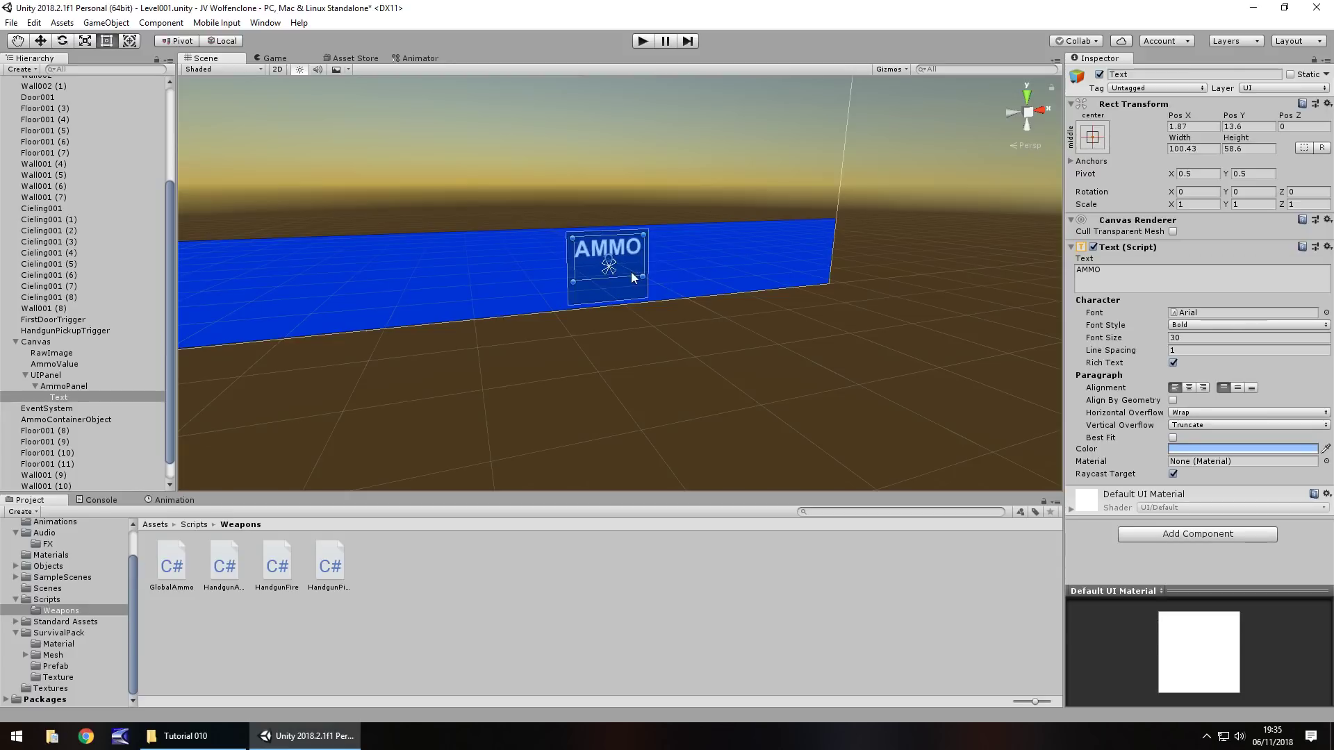
pyautogui.moveTo(632, 281); pyautogui.dragTo(631, 264)
# - Rename the Text object to AmmoLabel
pyautogui.rightClick(63, 399)
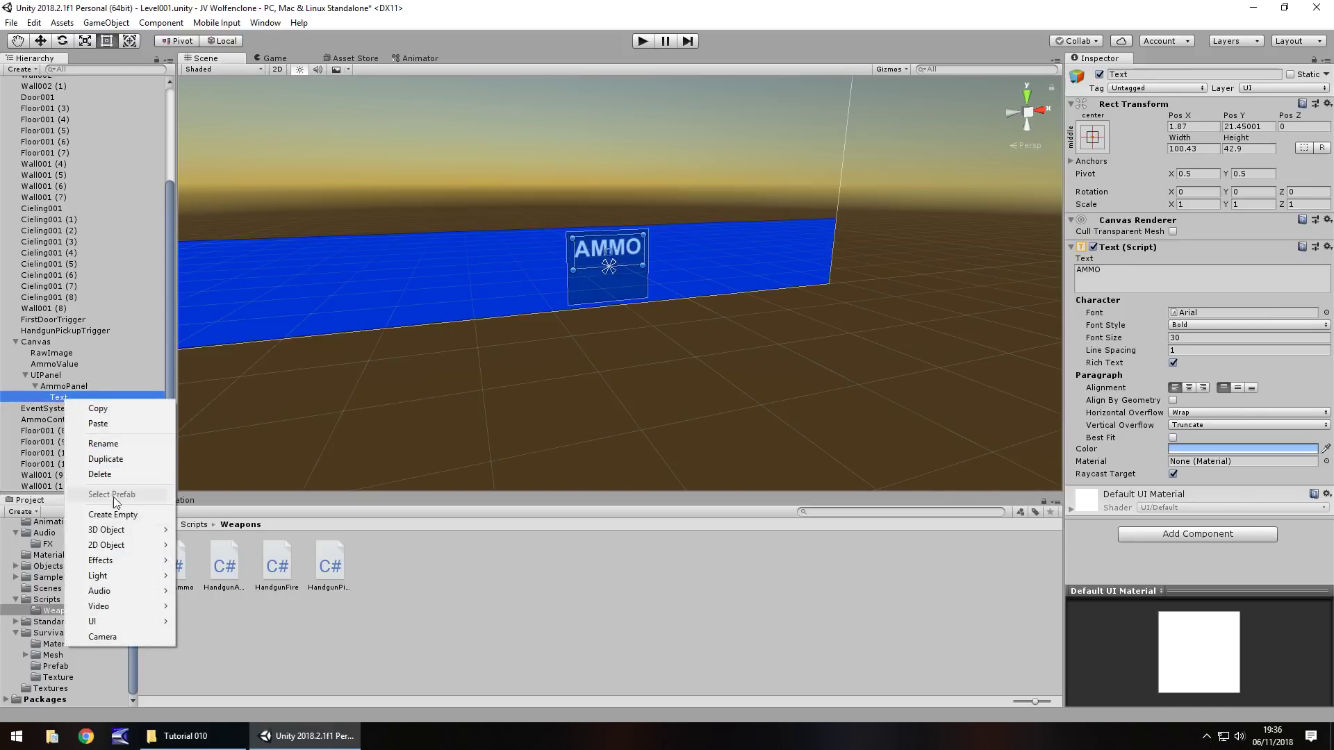
pyautogui.click(111, 444)
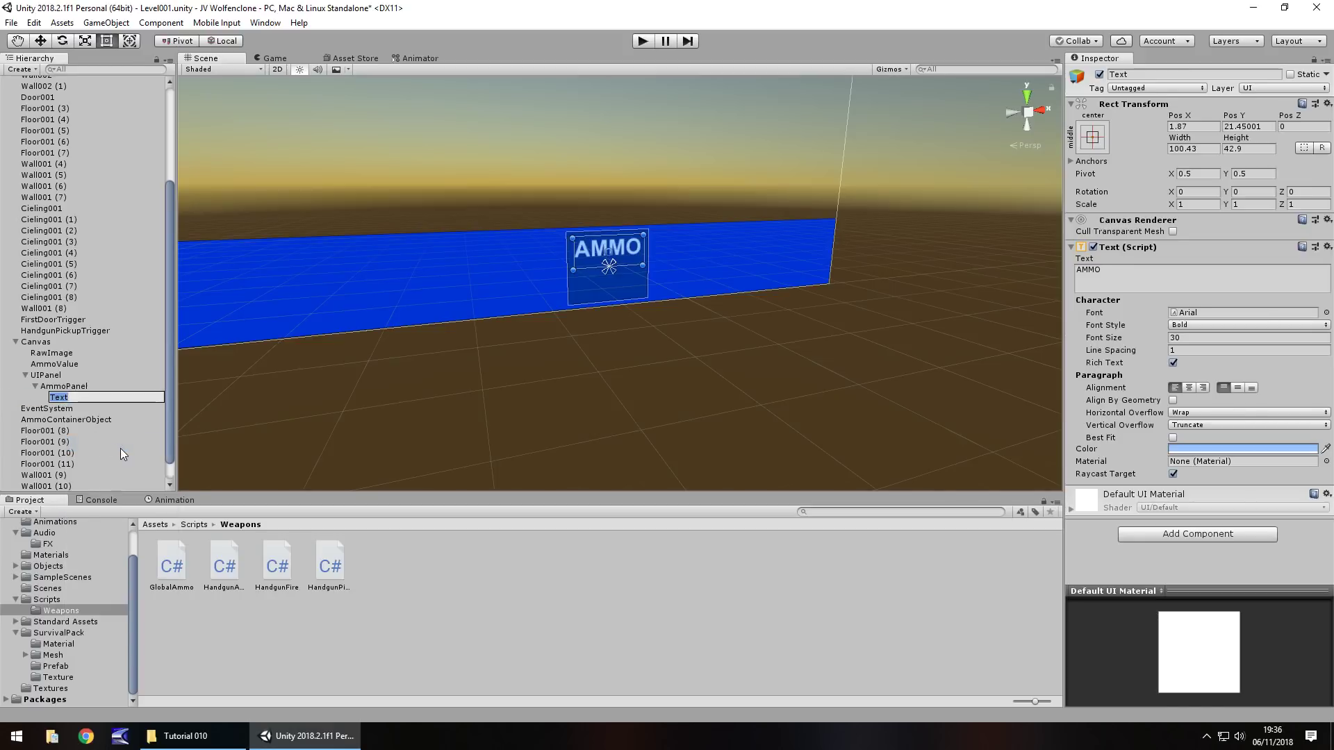
pyautogui.write('AmmoLabel')
pyautogui.press('Return')
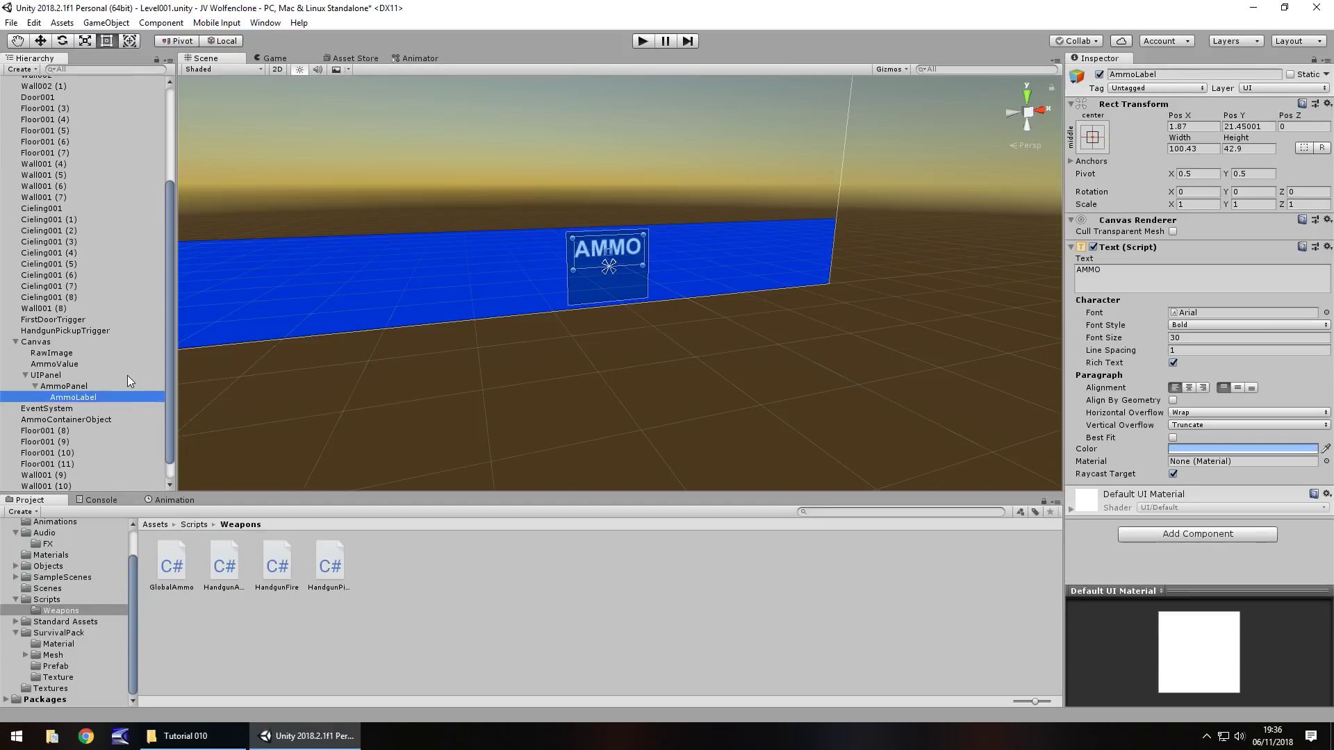
# - Move AmmoValue into AmmoPanel, anchor it bottom-centre, and place it below the AMMO label
pyautogui.click(50, 366)
pyautogui.moveTo(50, 368); pyautogui.dragTo(68, 393)
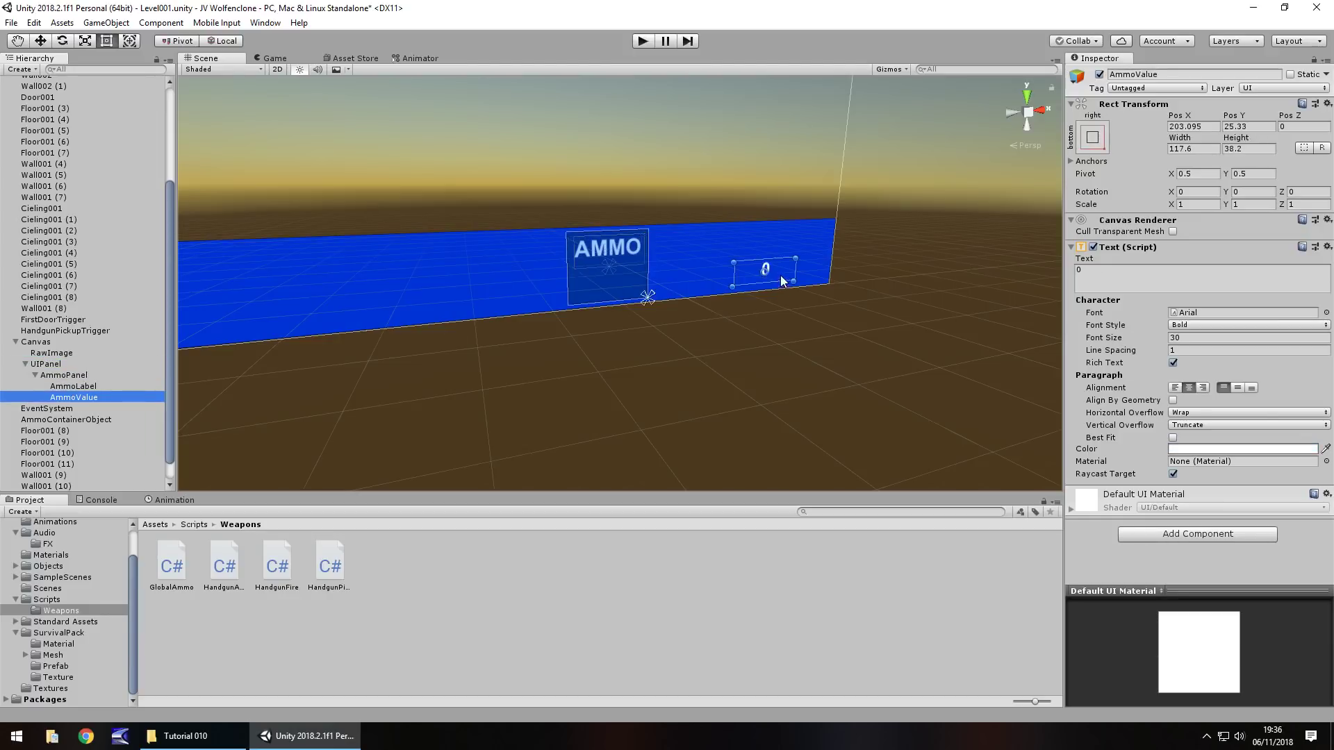
pyautogui.click(1093, 136)
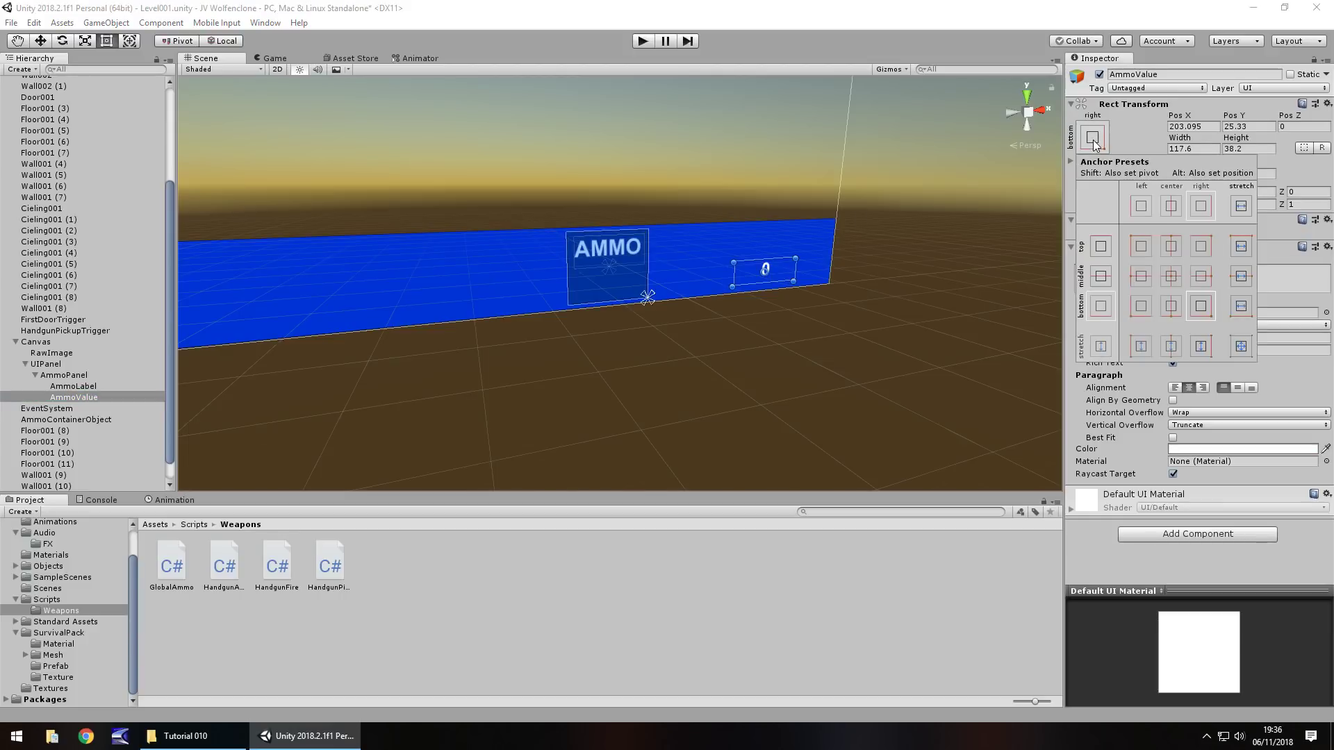
pyautogui.click(1174, 310)
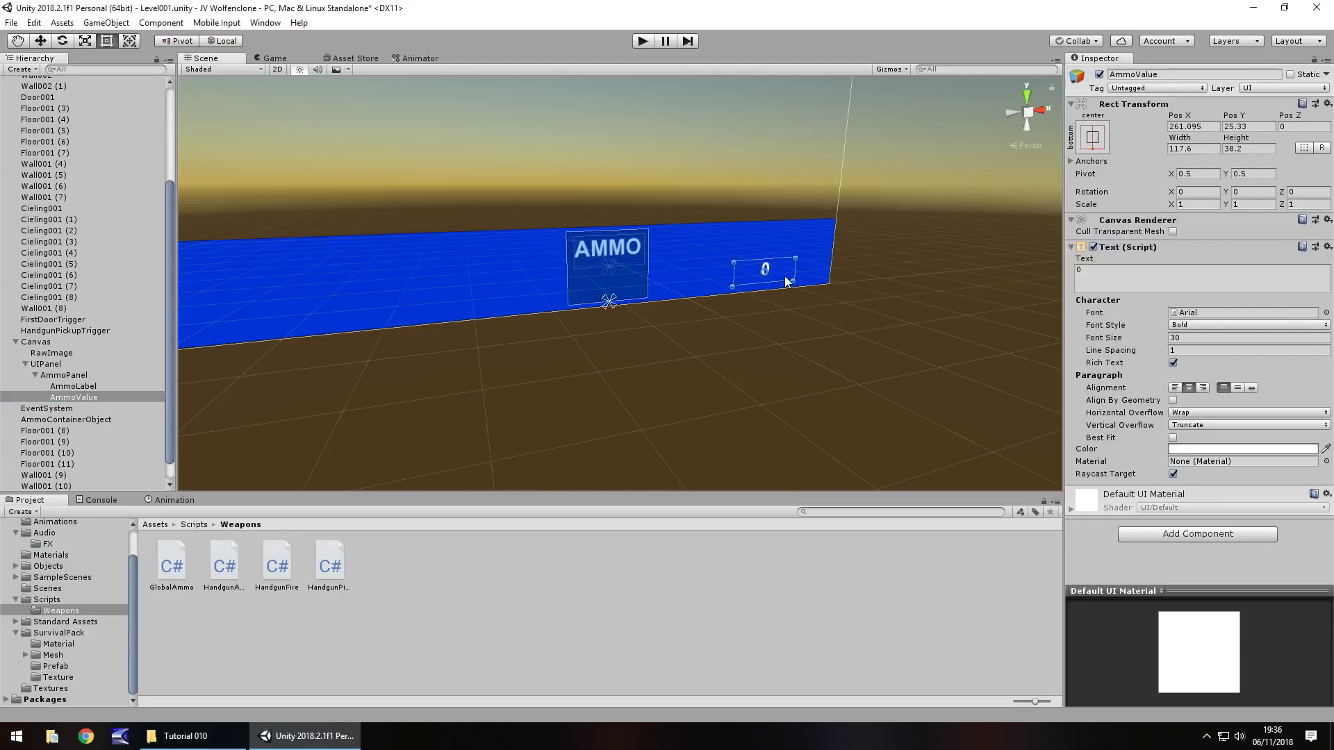
pyautogui.moveTo(785, 278); pyautogui.dragTo(640, 284)
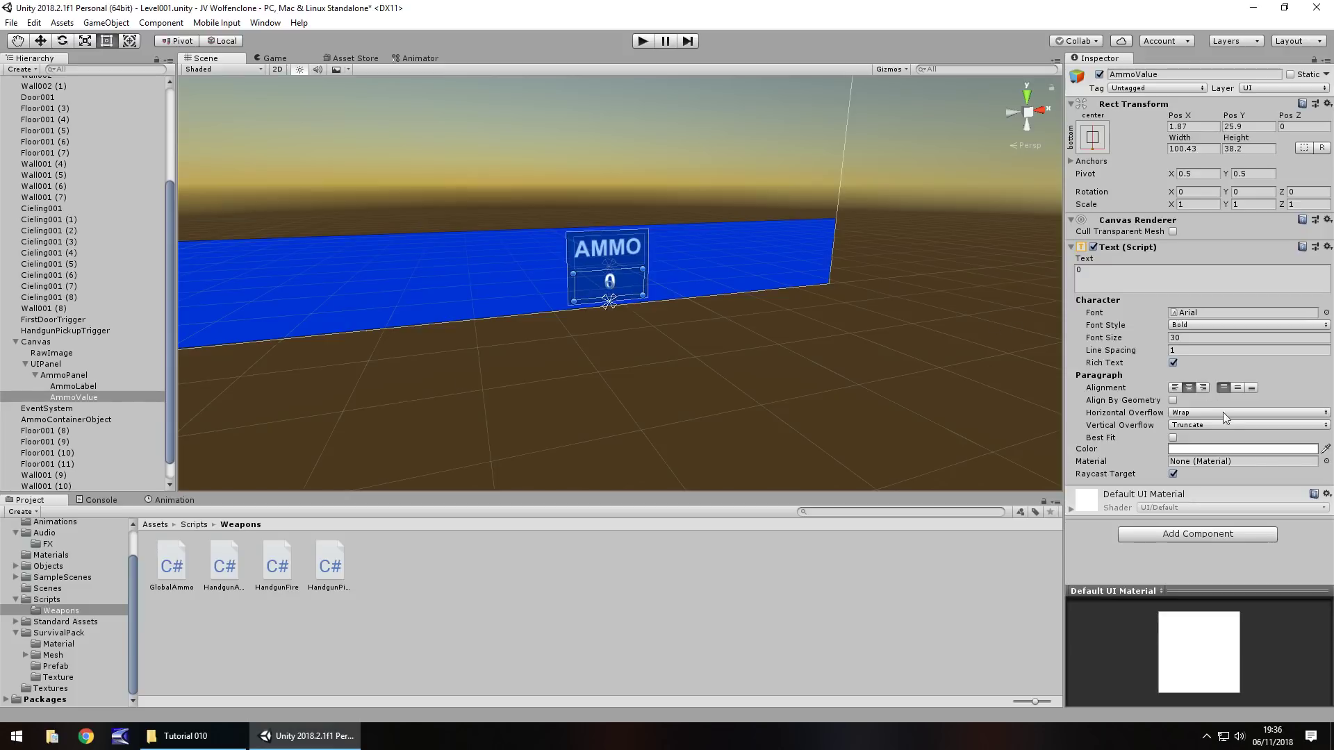
# - Tint the AmmoValue counter pale blue D8EAFD
pyautogui.click(1231, 449)
pyautogui.click(138, 183)
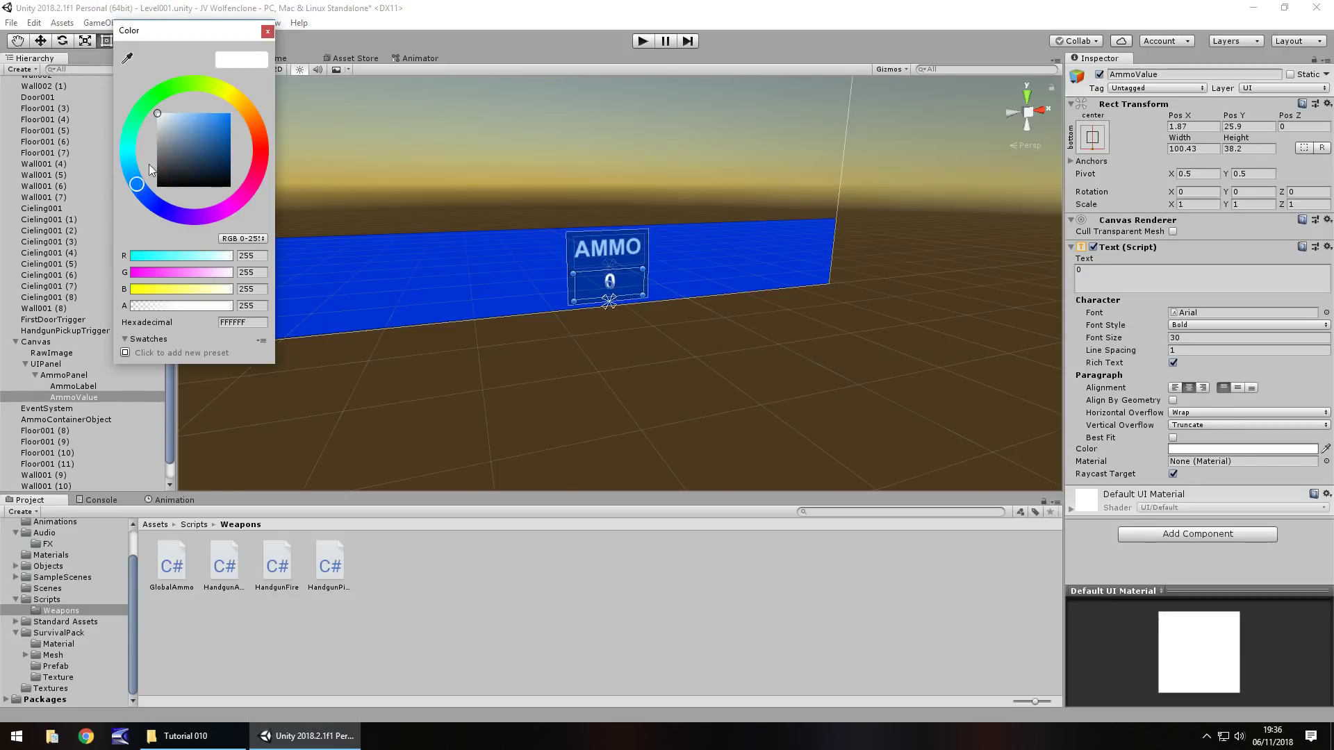
pyautogui.moveTo(171, 116); pyautogui.dragTo(169, 114)
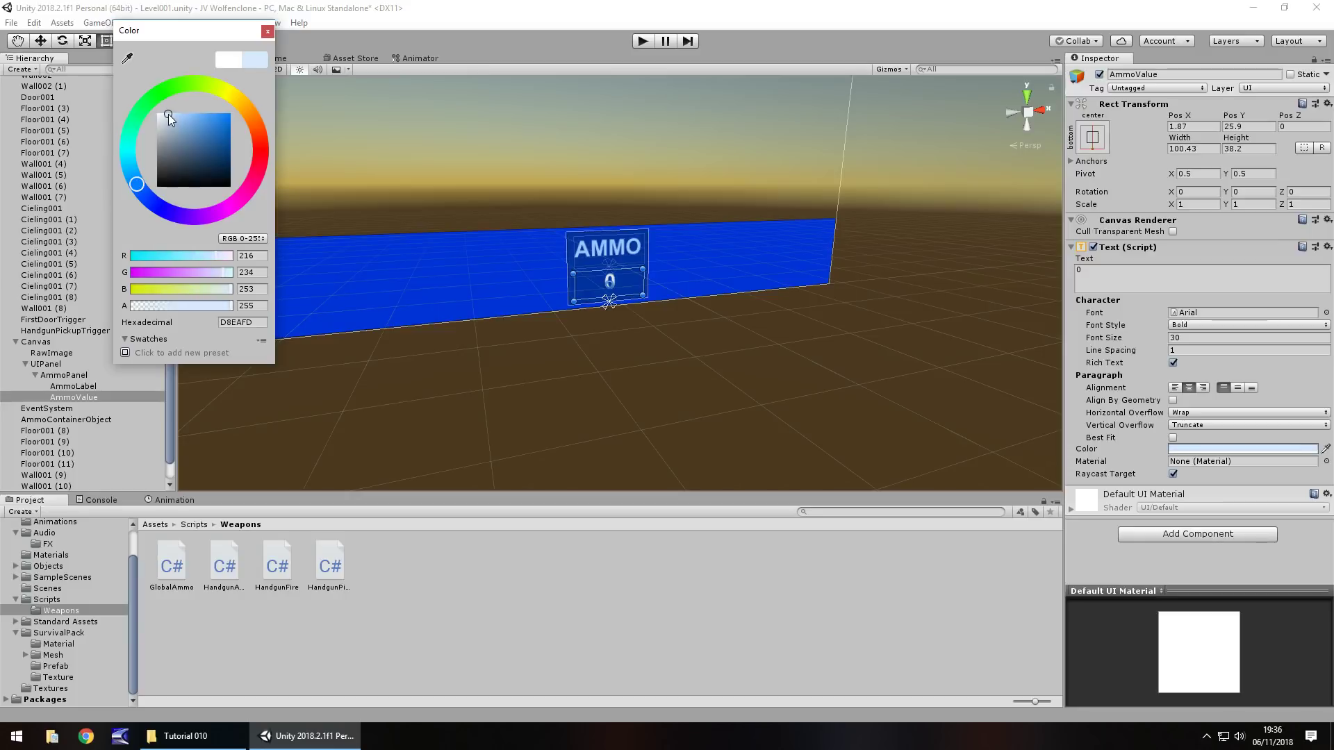
# - Play-test the level, collecting ammo until the HUD counter reads 10, then stop
pyautogui.click(265, 32)
pyautogui.click(273, 58)
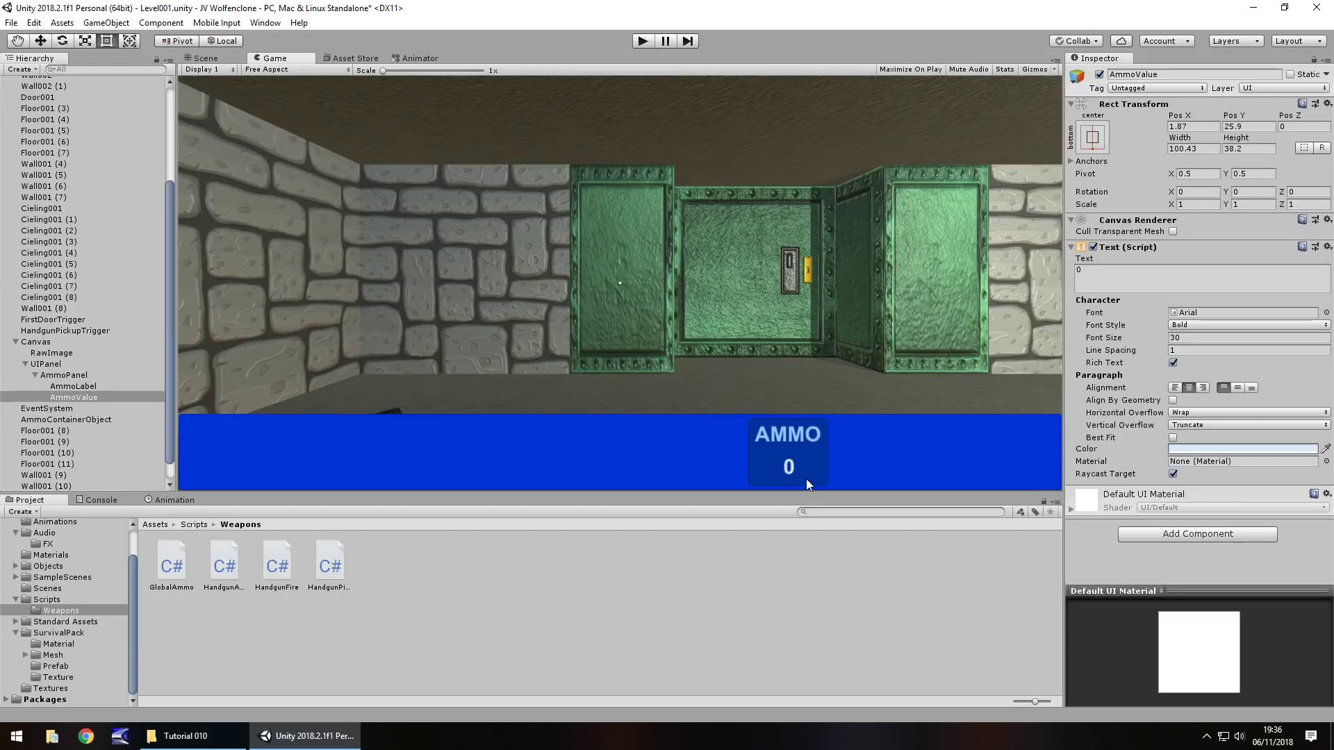
pyautogui.click(211, 61)
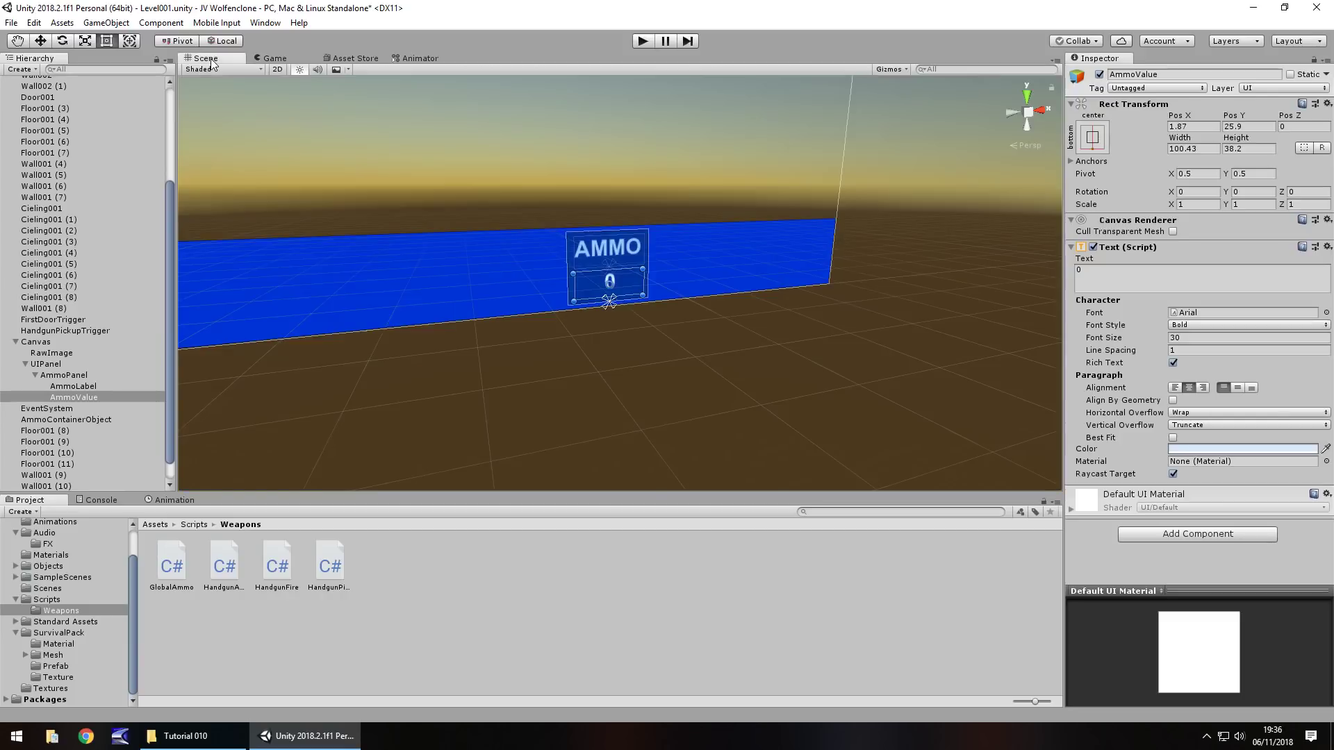
pyautogui.click(643, 41)
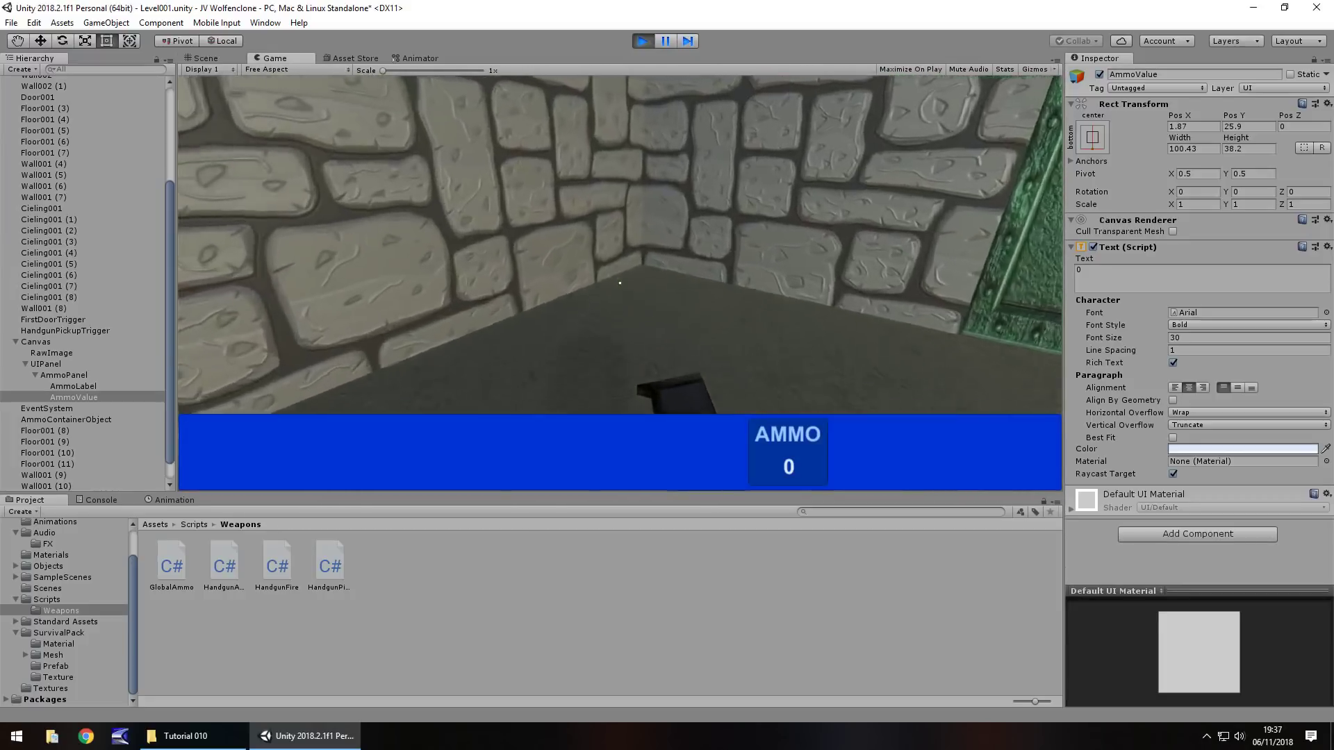
pyautogui.press('w')
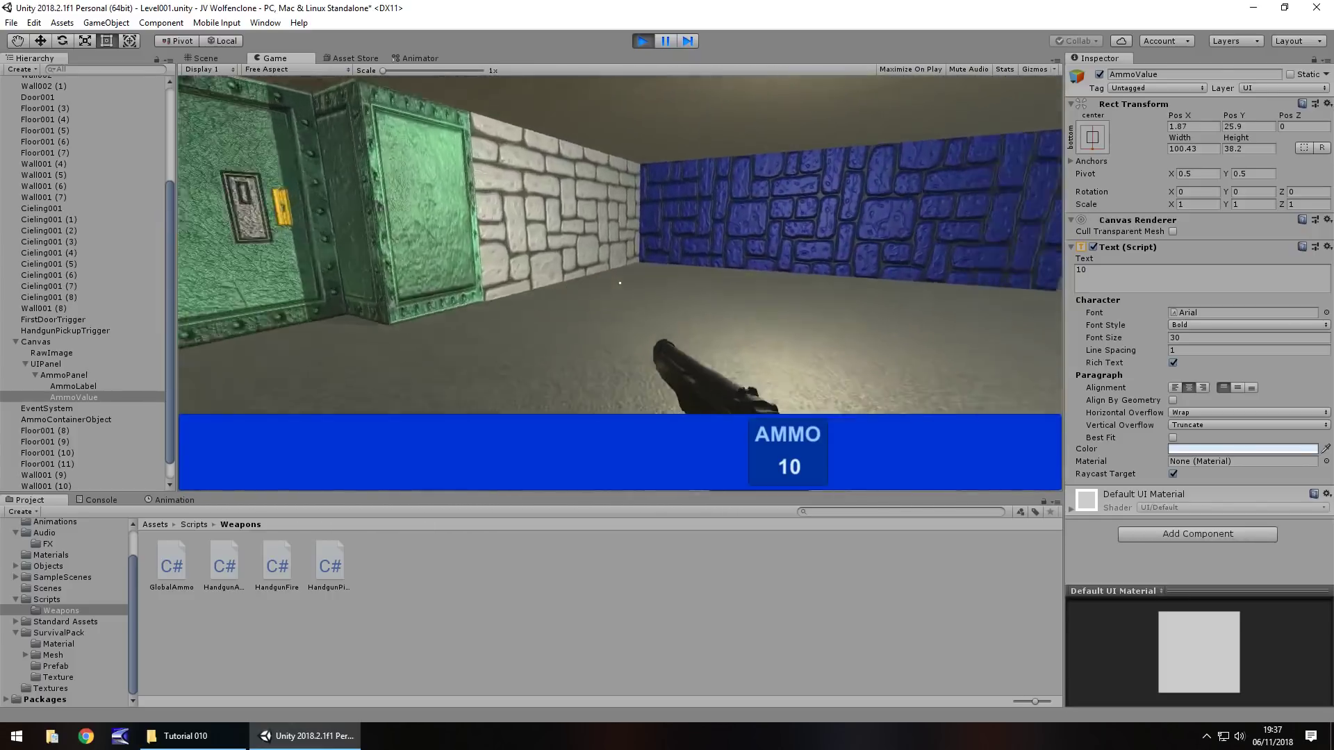
pyautogui.click(620, 283)
pyautogui.hotkey('ctrl', 'p')
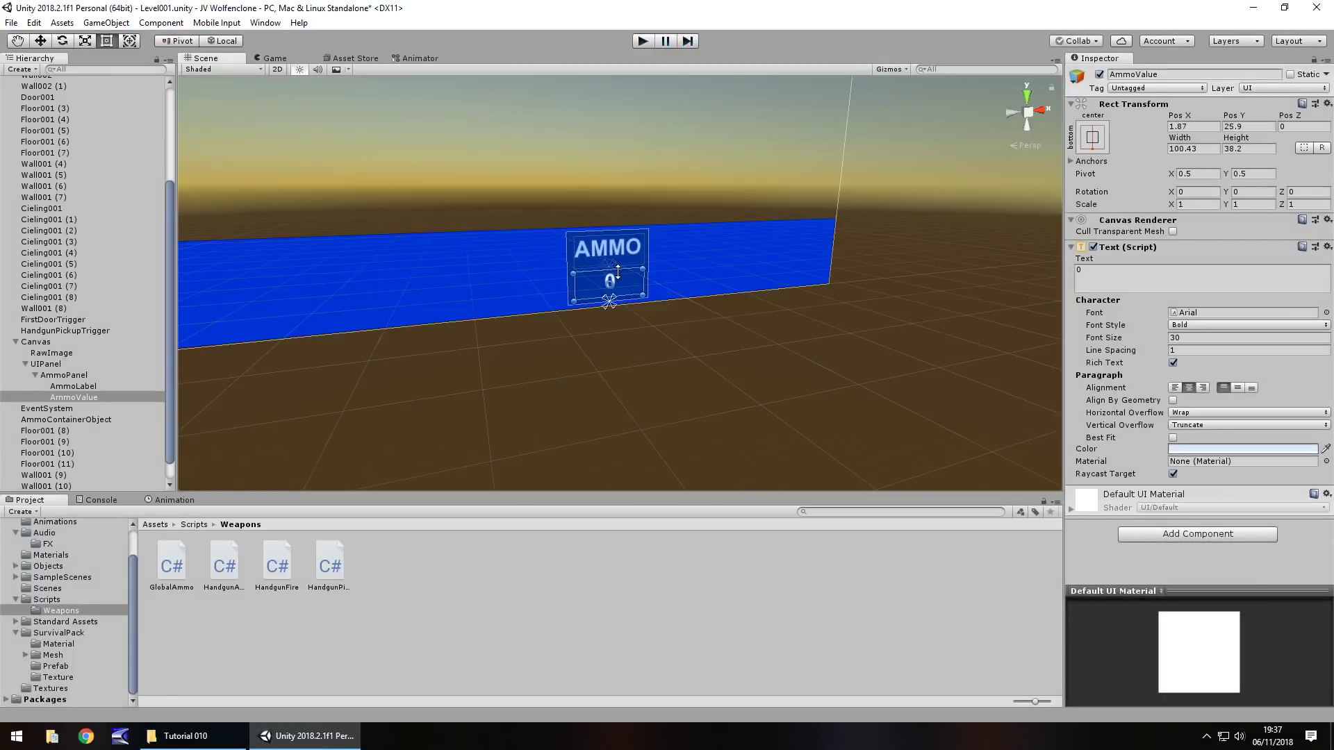
# - Stretch UIPanel's blue bar past both screen edges to Left -4.235, Right -4.075, Height 116.37
pyautogui.moveTo(402, 372); pyautogui.dragTo(1044, 331, button='middle')
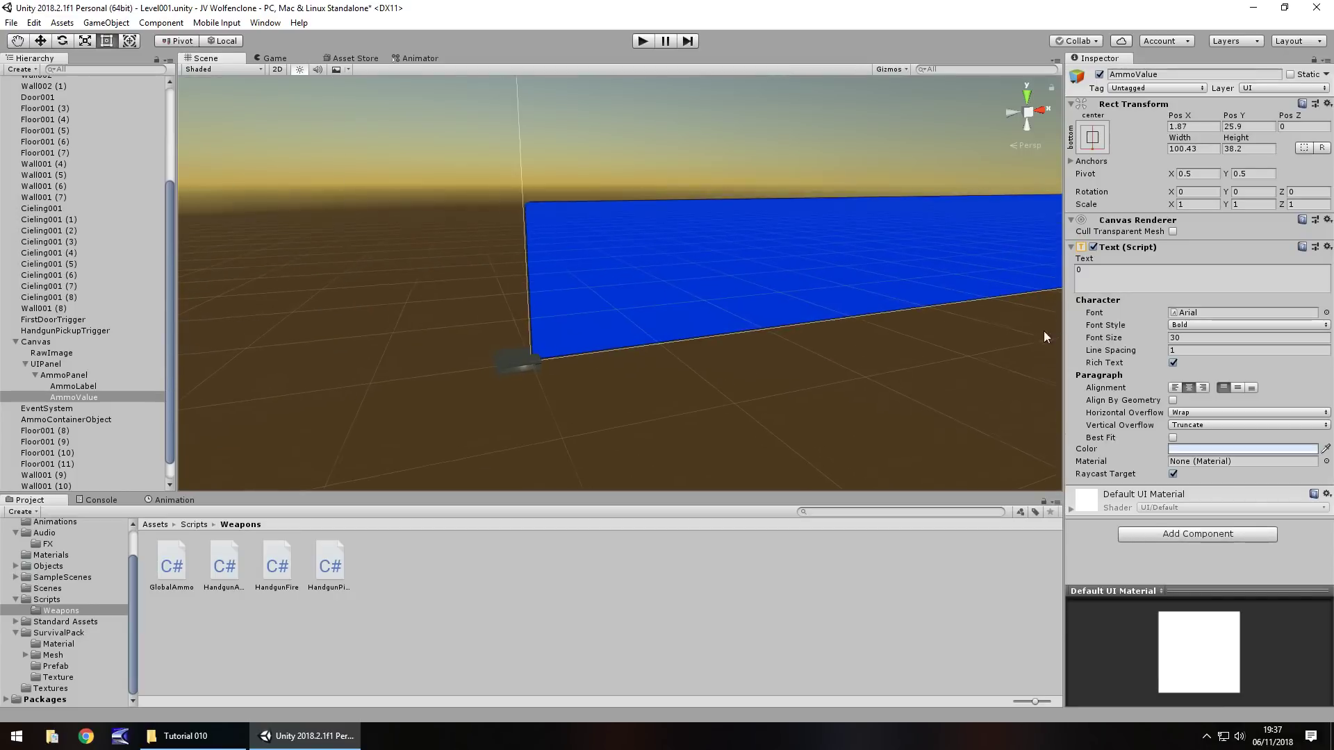
pyautogui.click(543, 243)
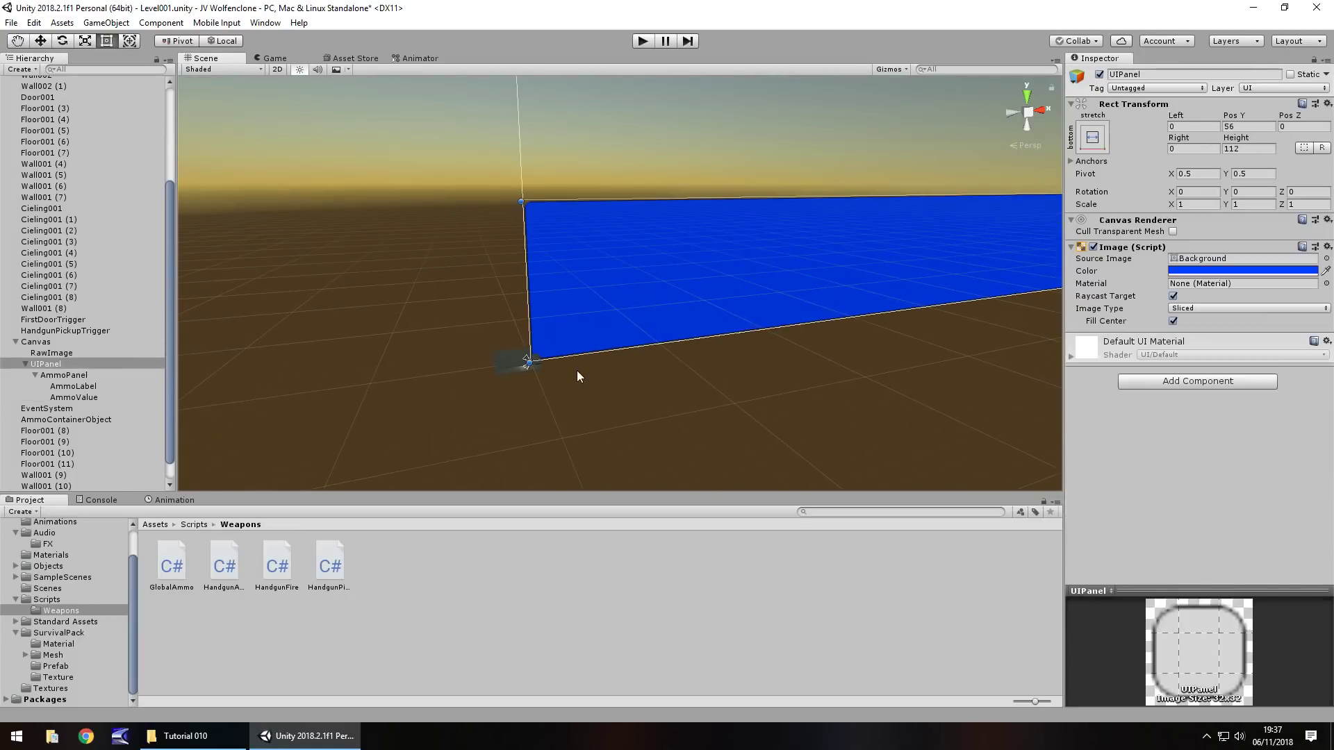
pyautogui.moveTo(783, 363); pyautogui.dragTo(653, 358, button='middle')
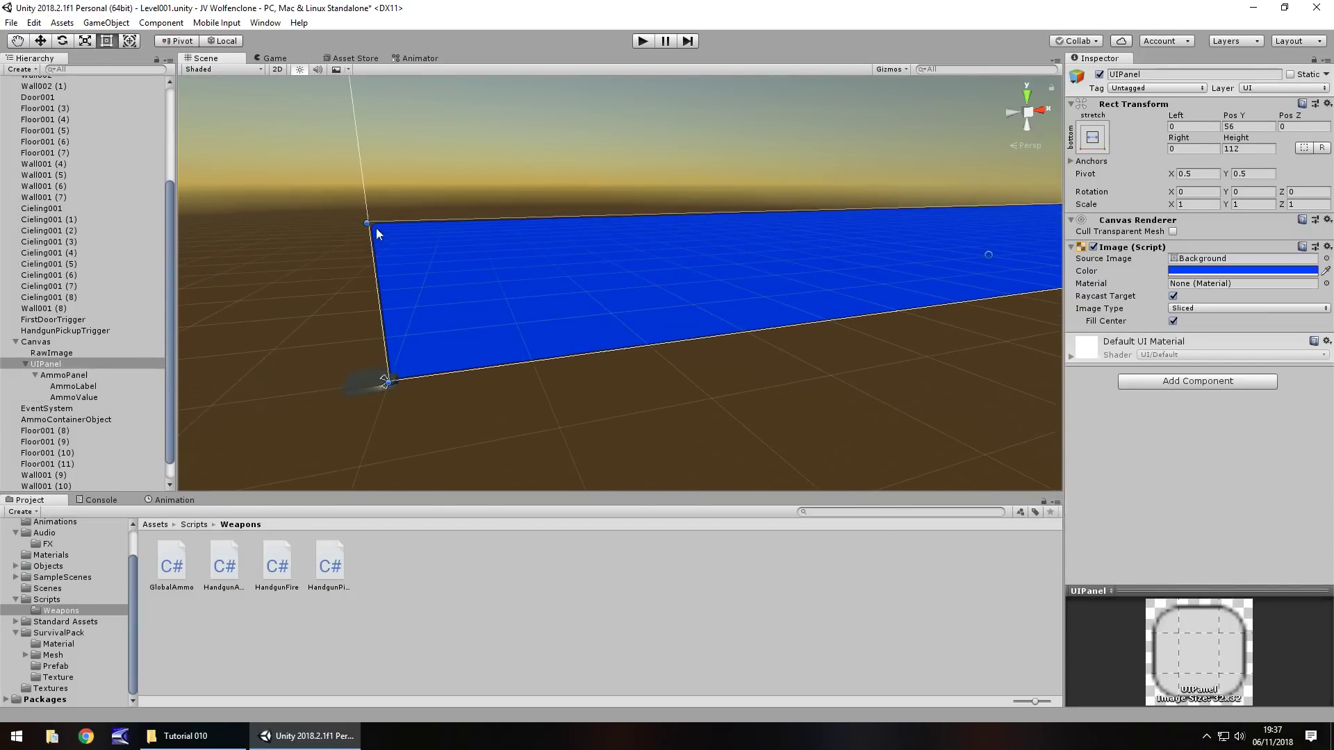
pyautogui.moveTo(367, 223); pyautogui.dragTo(362, 220)
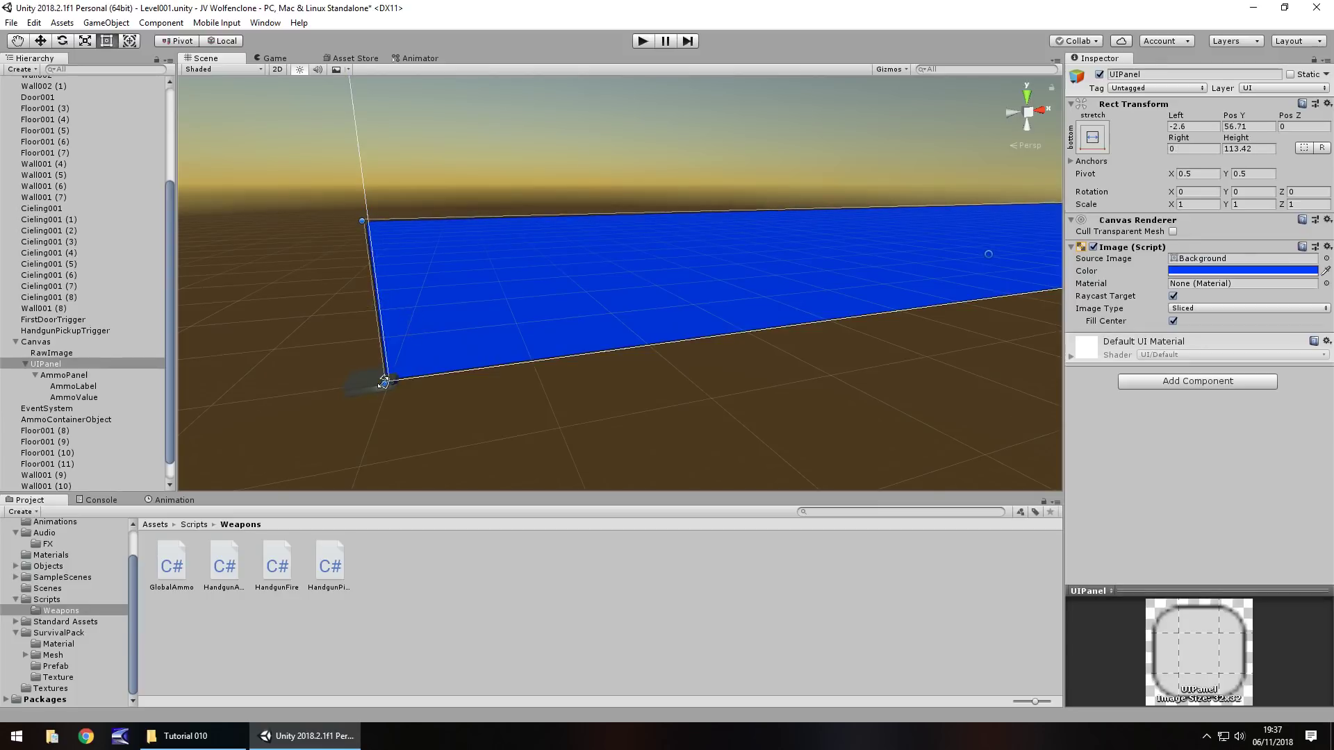
pyautogui.moveTo(384, 380); pyautogui.dragTo(385, 386)
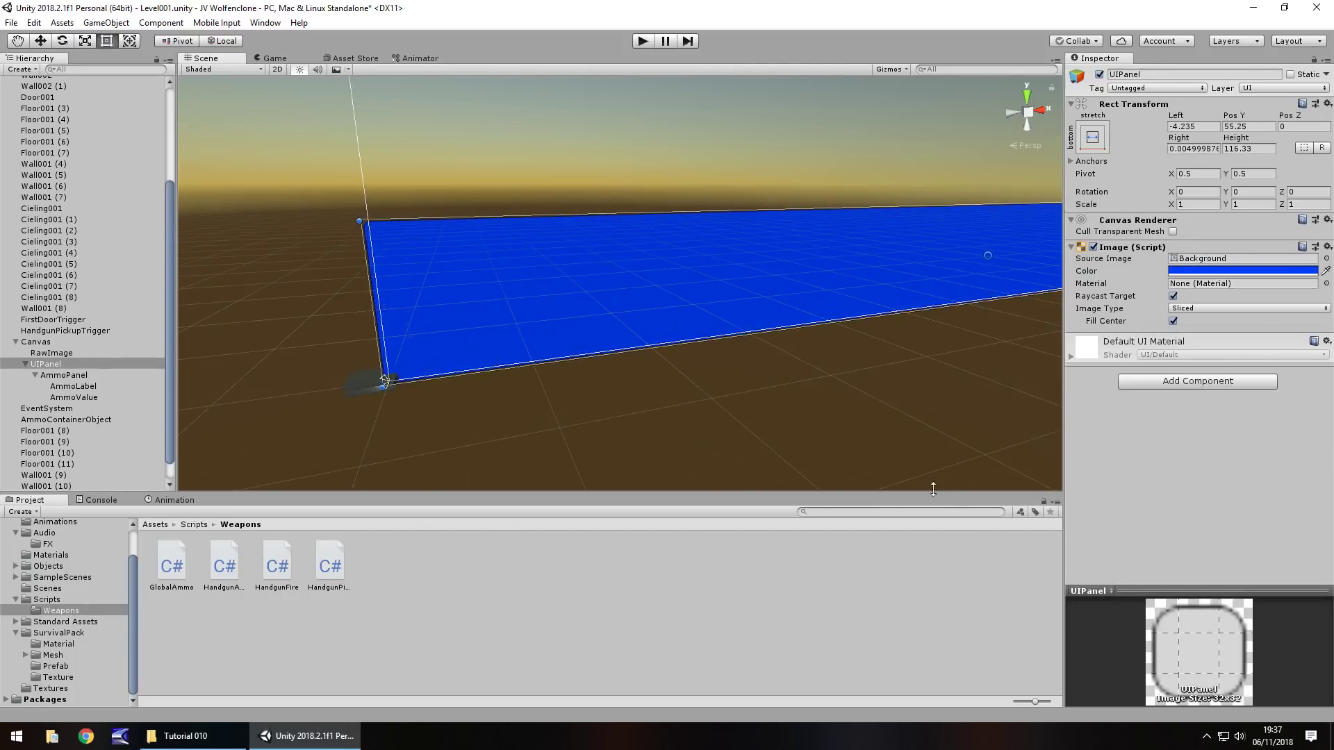
pyautogui.moveTo(884, 388); pyautogui.dragTo(610, 299, button='middle')
pyautogui.moveTo(669, 248); pyautogui.dragTo(674, 248)
pyautogui.moveTo(673, 341); pyautogui.dragTo(673, 341)
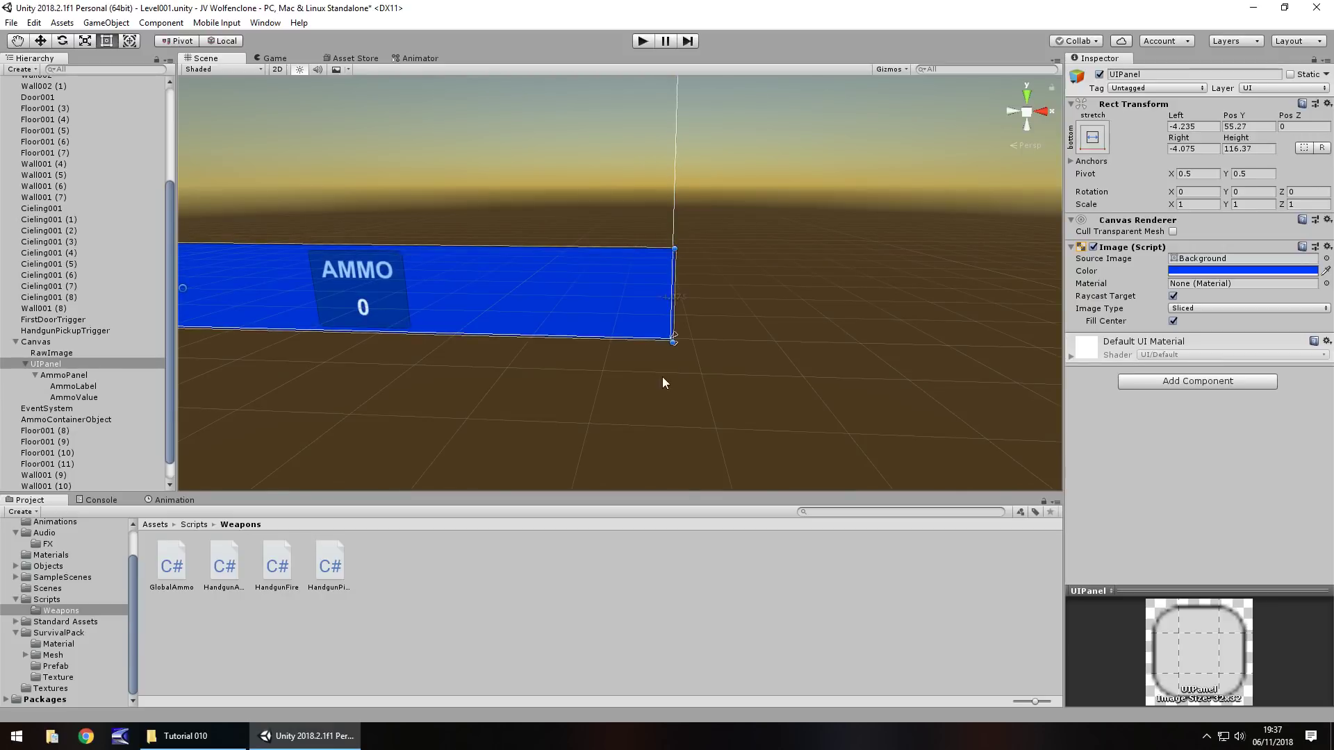
# - Playtest the level, walking and firing the handgun to see the full-width bar with AMMO 10, then stop
pyautogui.click(643, 41)
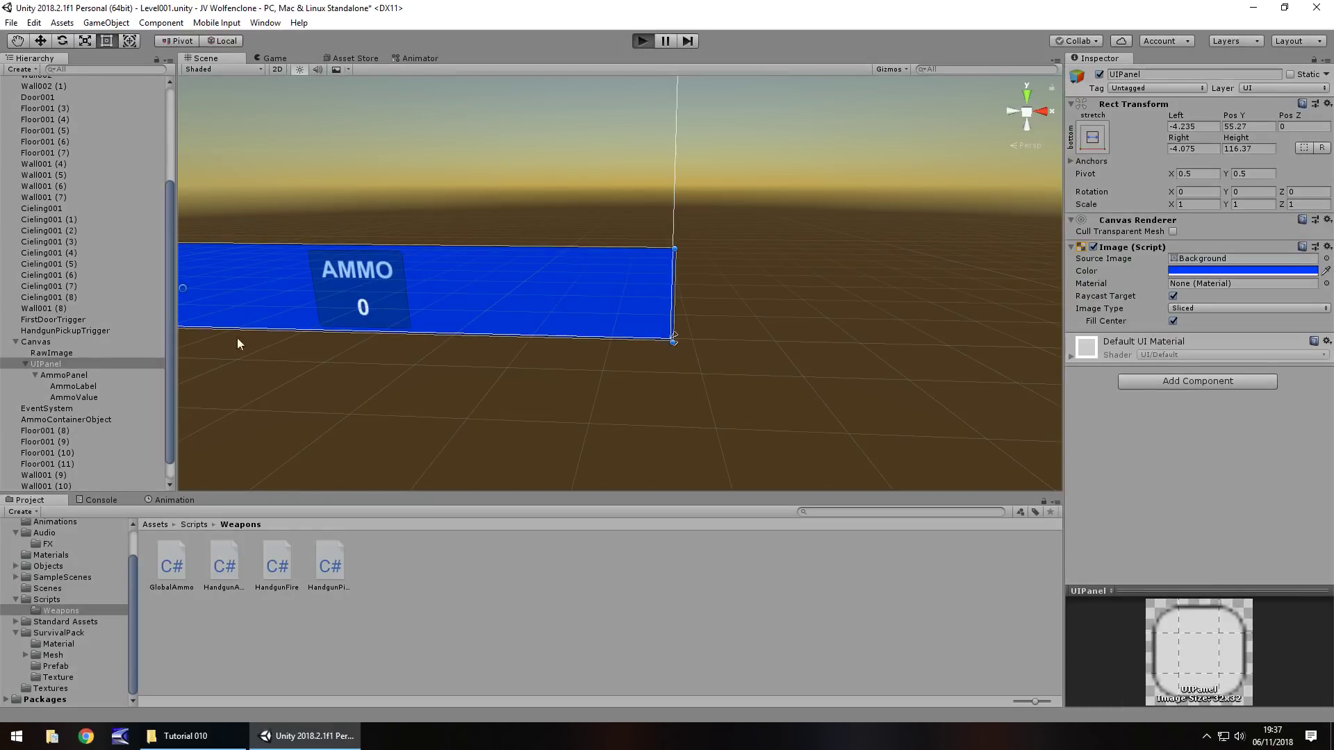
pyautogui.press('w')
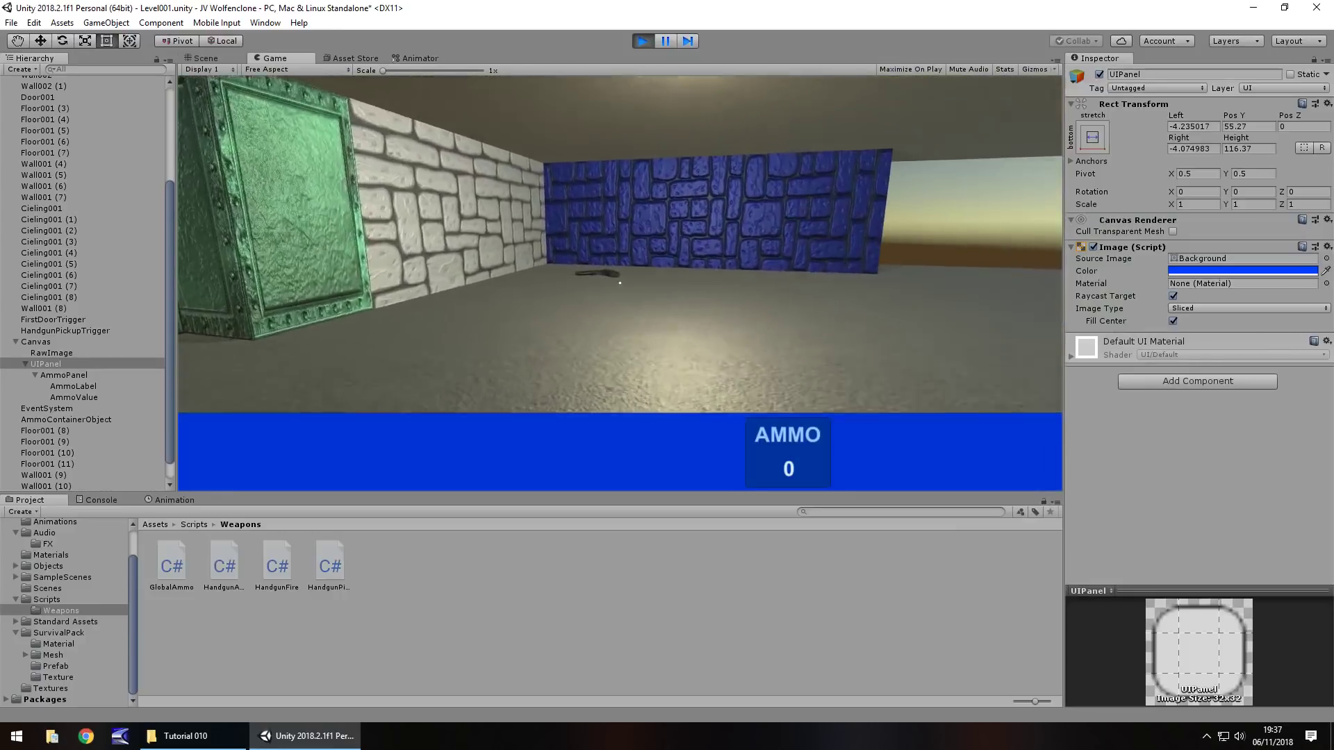
pyautogui.press('w')
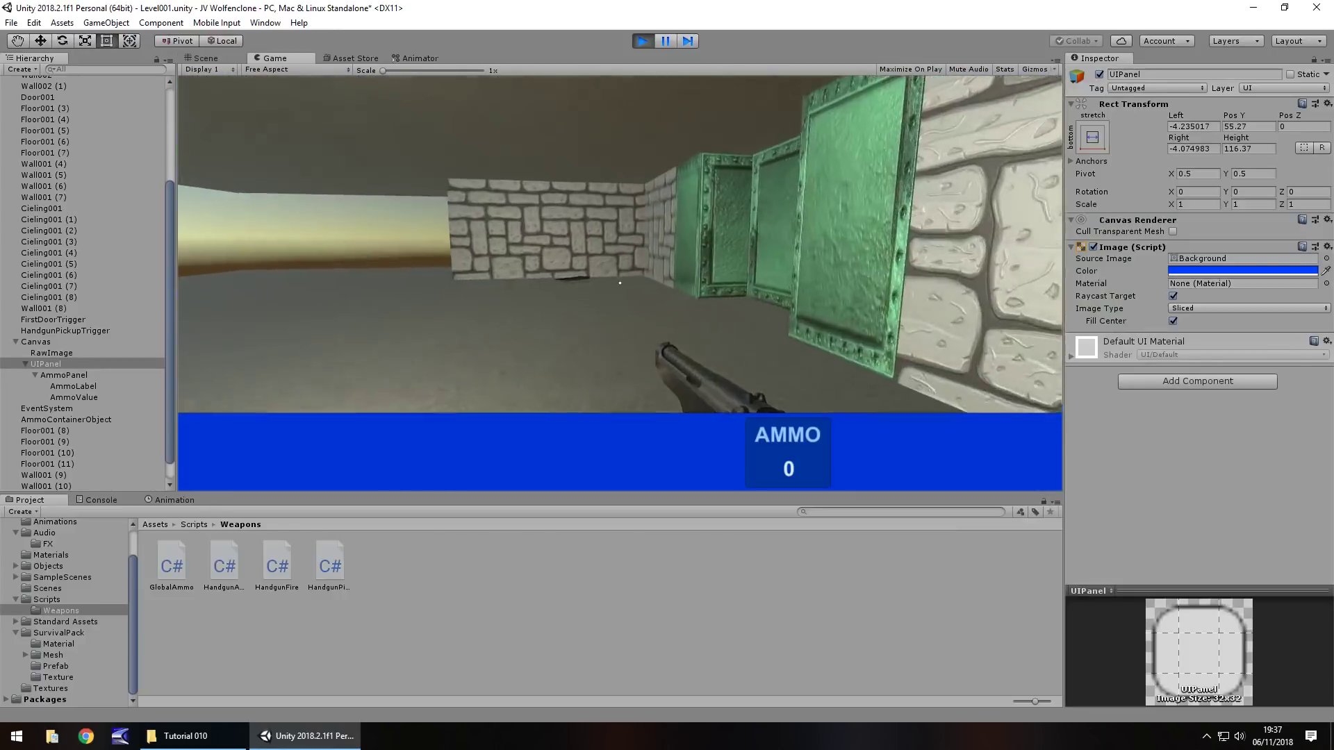
pyautogui.press('w')
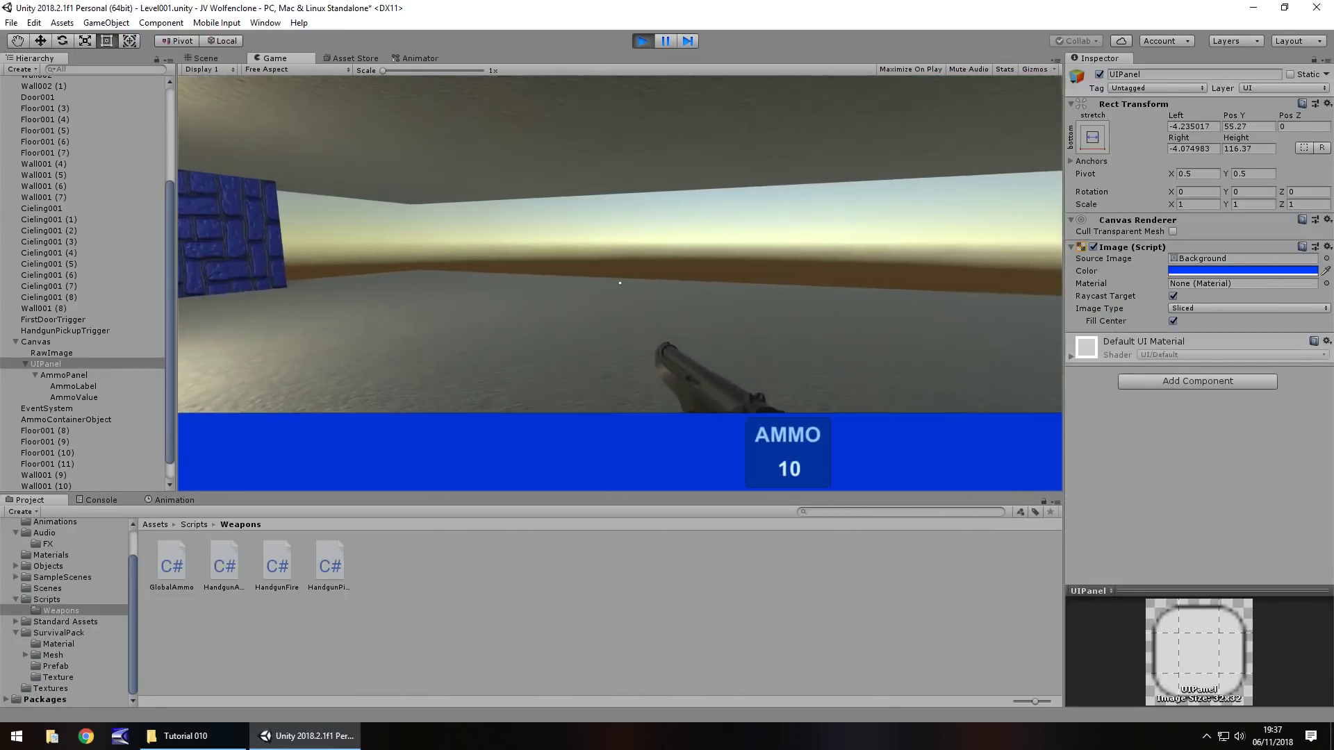
pyautogui.press('w')
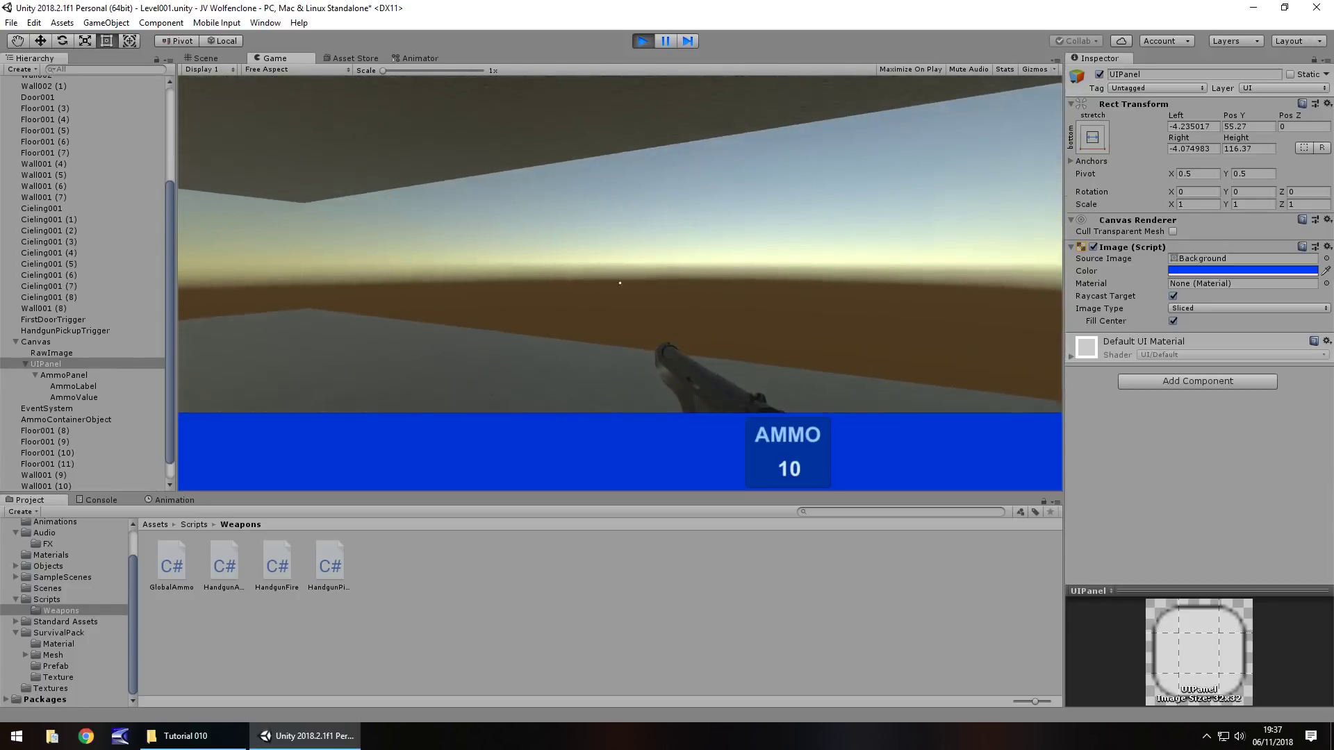
pyautogui.press('w')
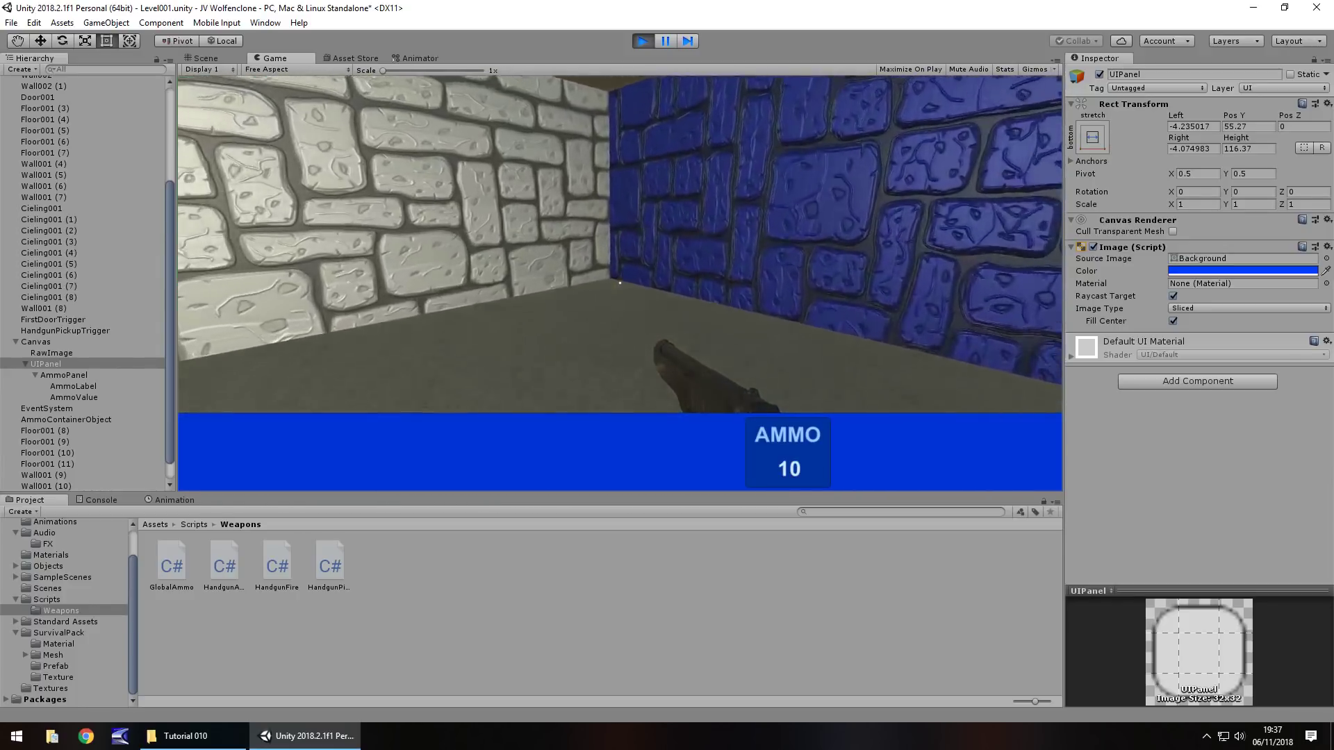
pyautogui.press('w')
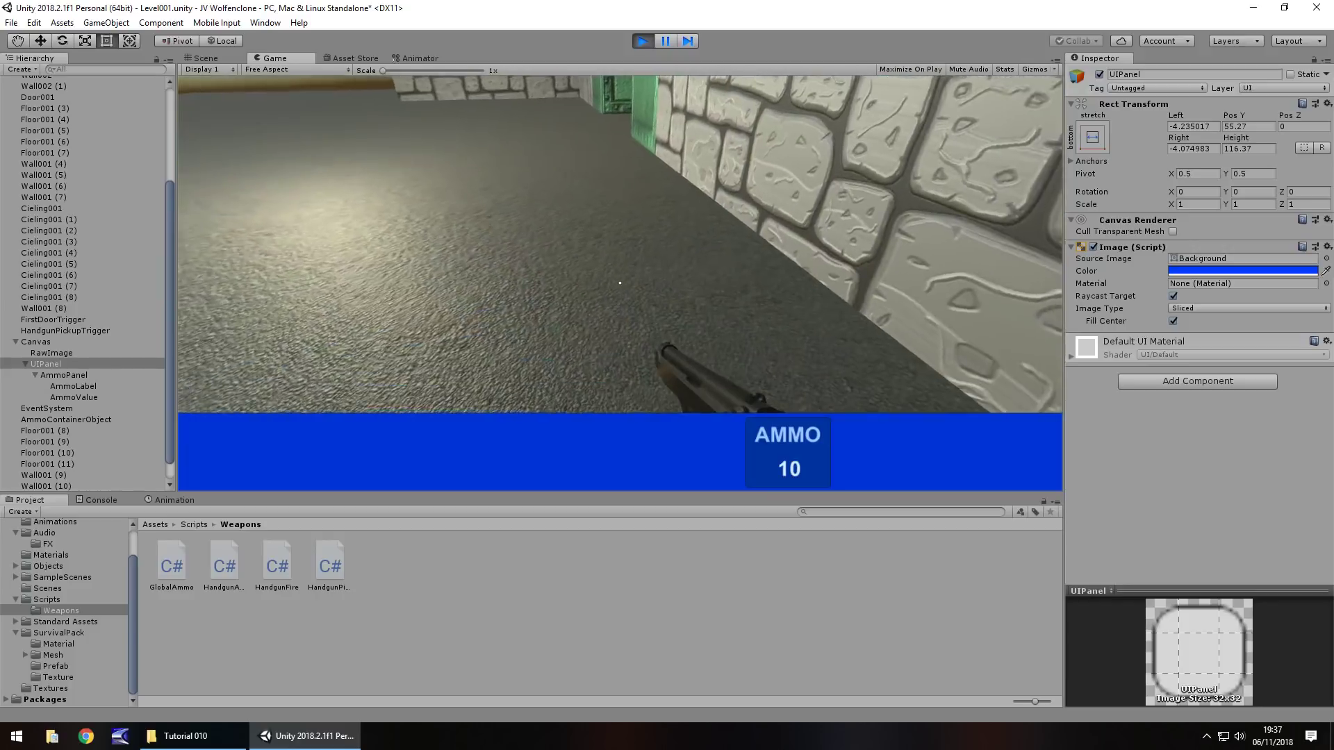
pyautogui.press('w')
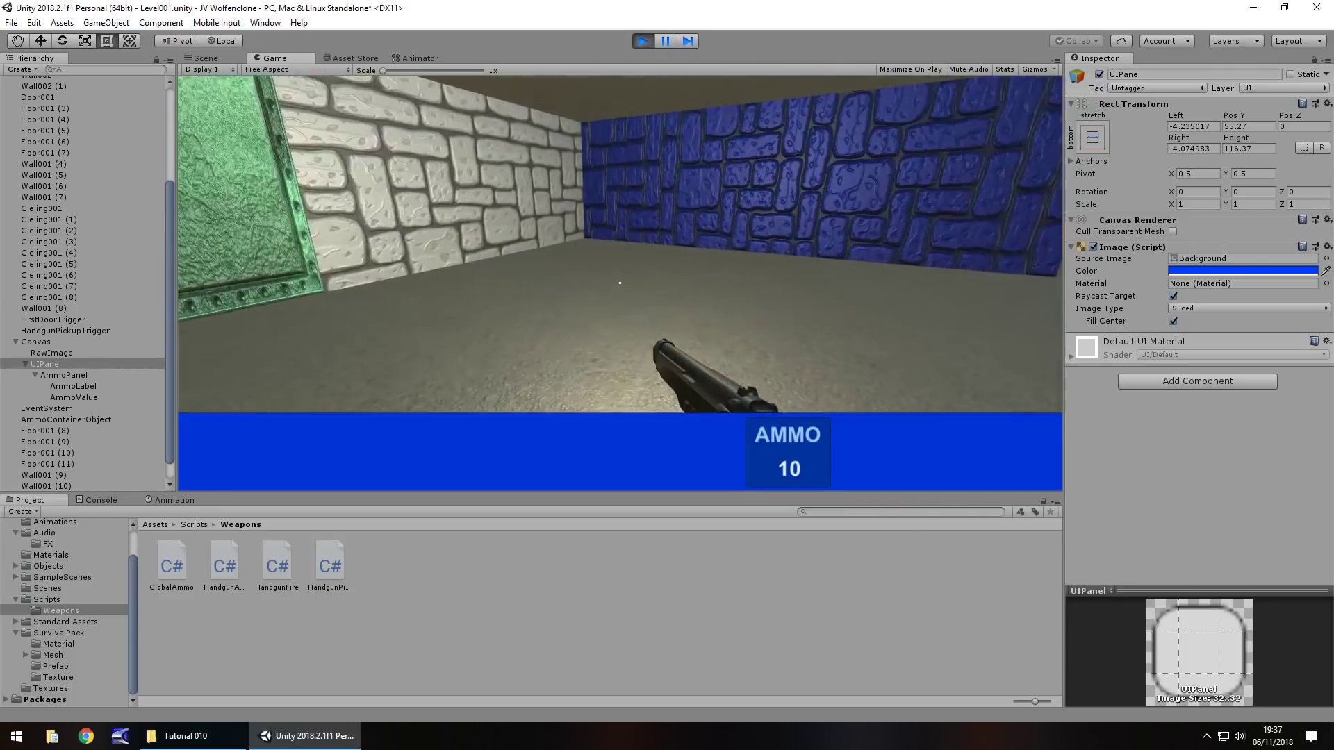
pyautogui.click(619, 282)
pyautogui.hotkey('ctrl', 'p')
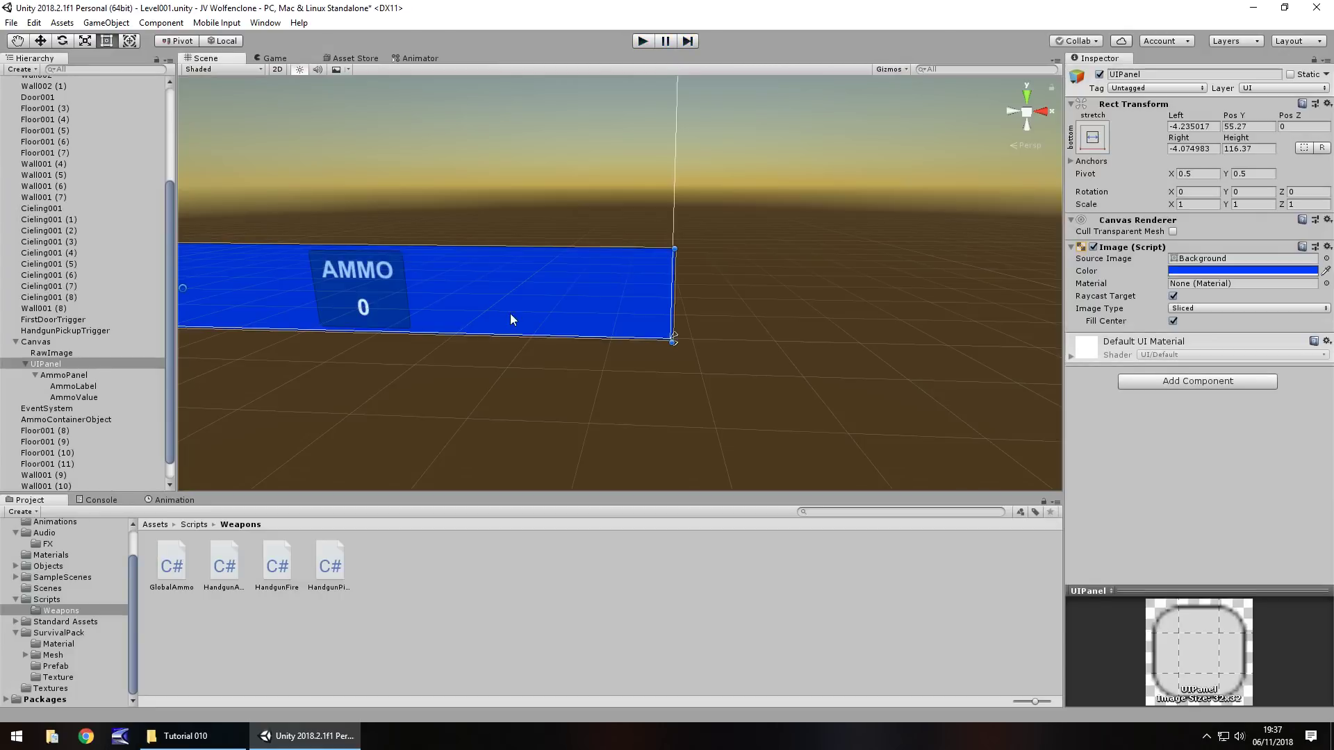
pyautogui.scroll(5, 48, 375)
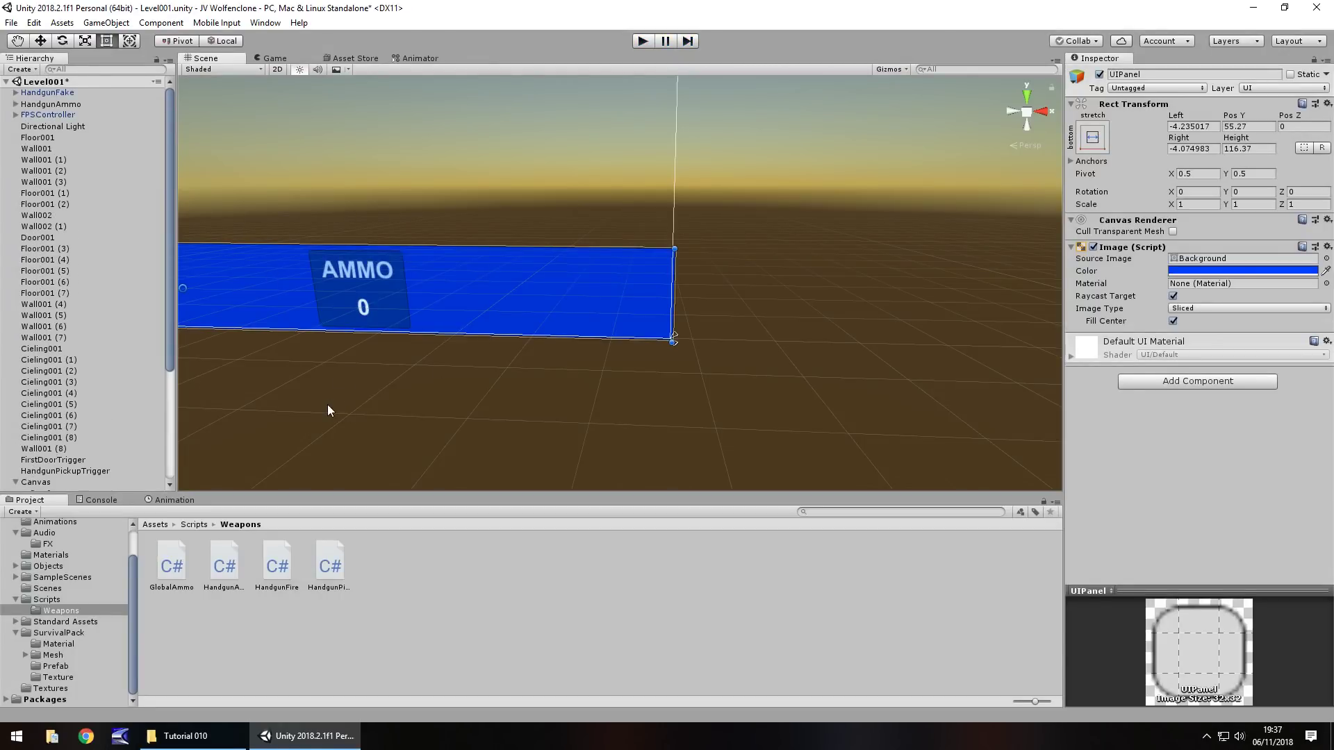
# - Duplicate AmmoPanel to the bar's right end and widen it to Left 1023.295, Right 7.095
pyautogui.moveTo(343, 404); pyautogui.dragTo(717, 334, button='middle')
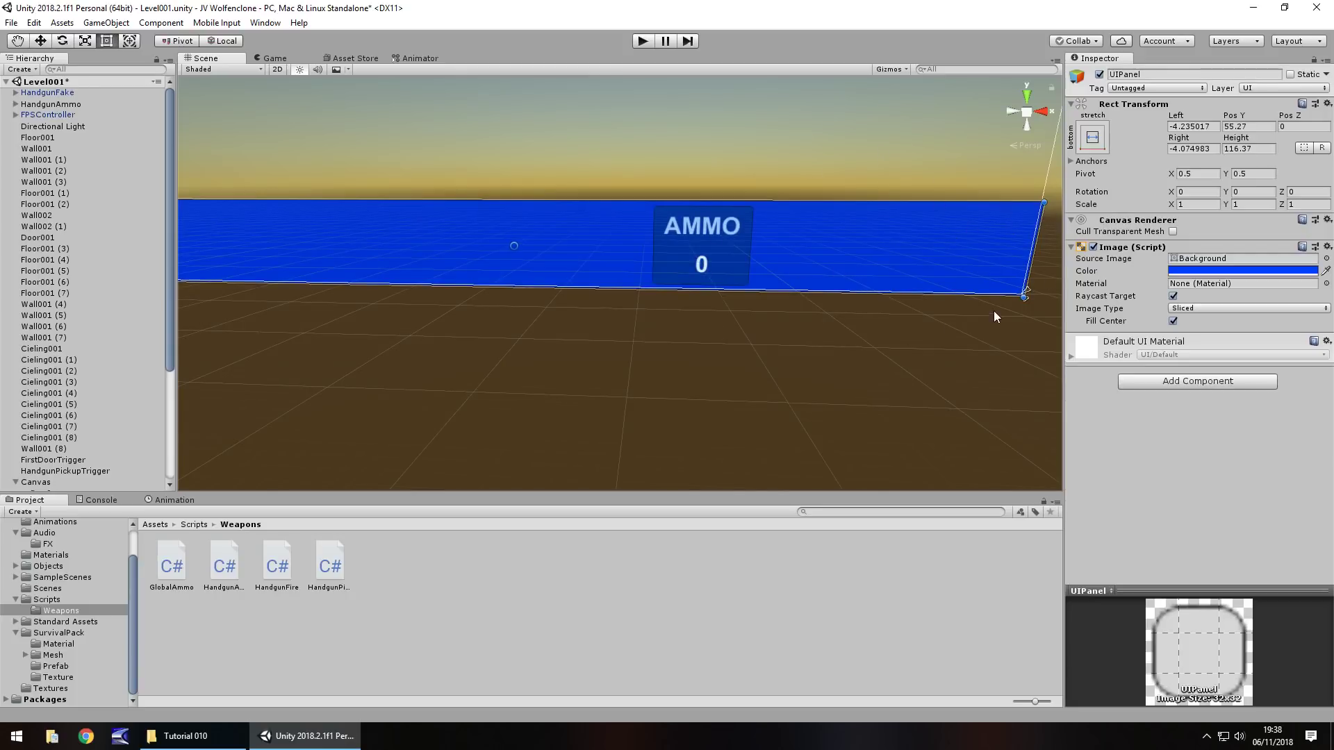
pyautogui.scroll(-5, 51, 376)
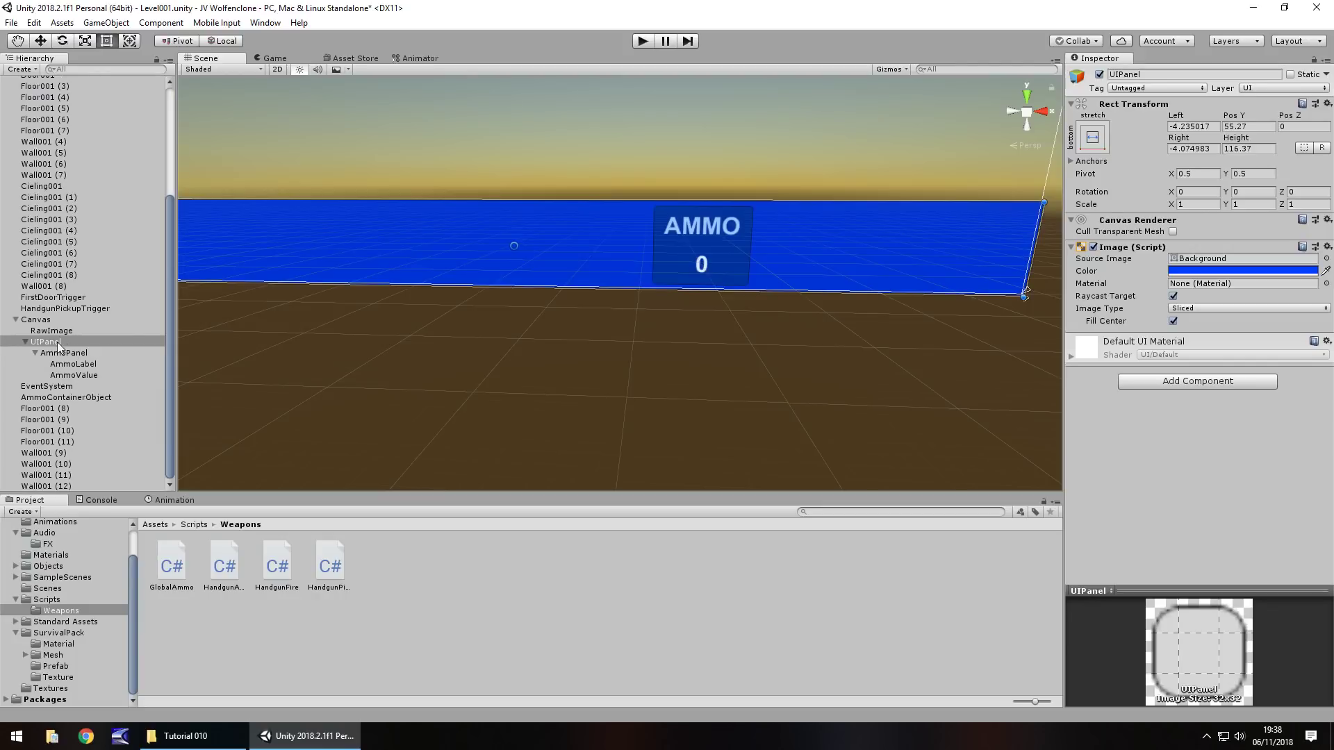
pyautogui.click(62, 353)
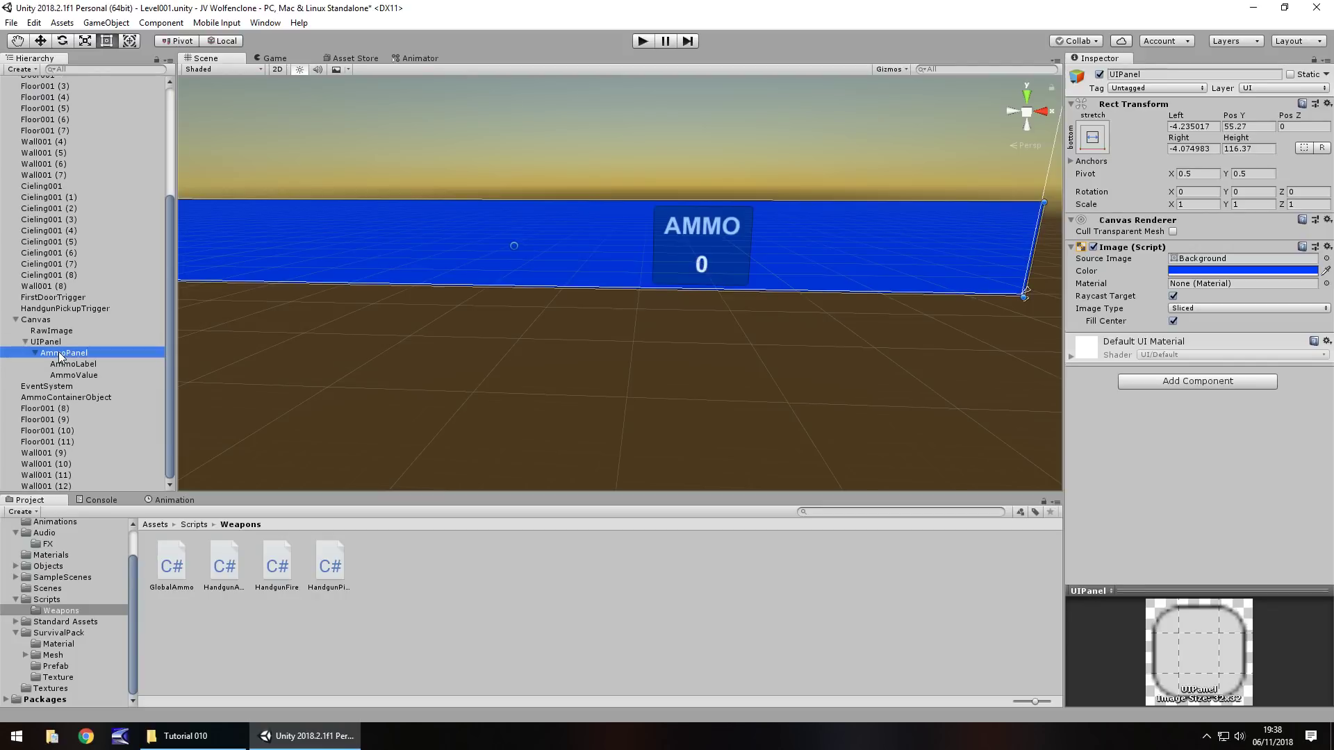
pyautogui.hotkey('ctrl', 'd')
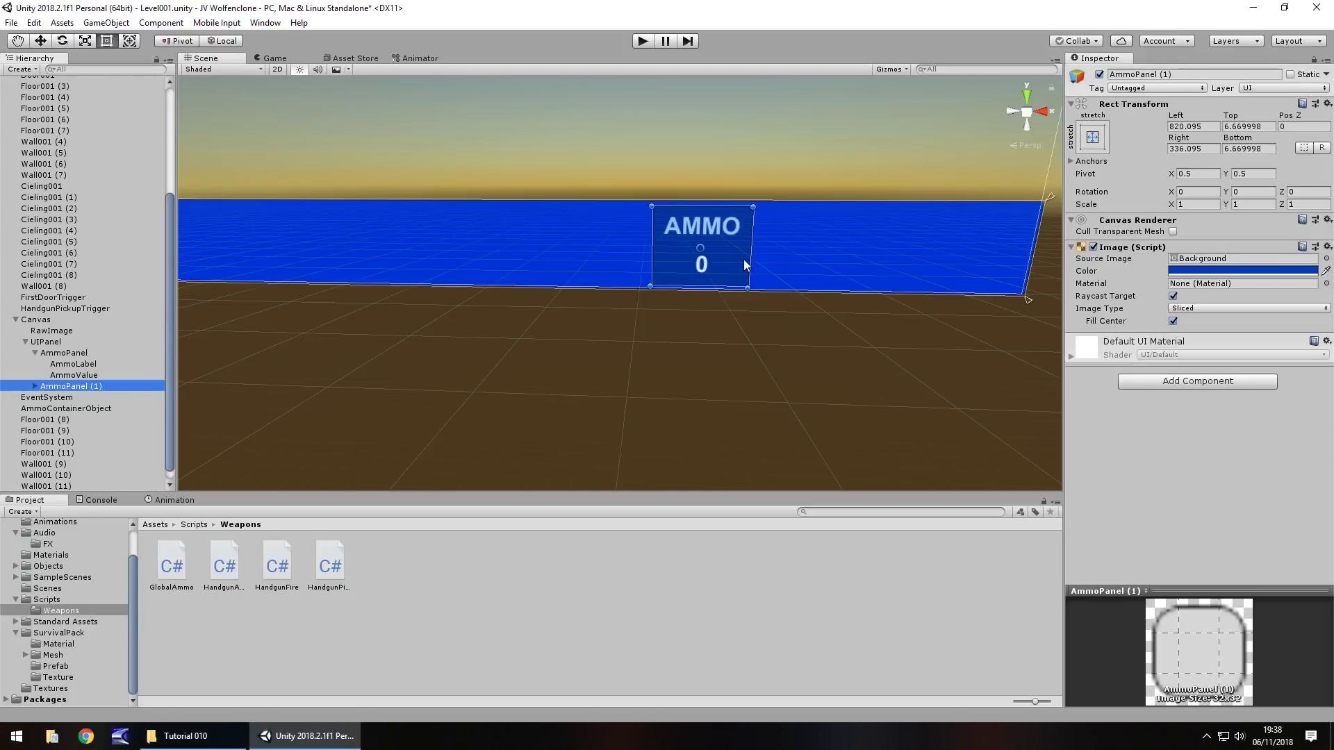
pyautogui.moveTo(744, 261); pyautogui.dragTo(1021, 269)
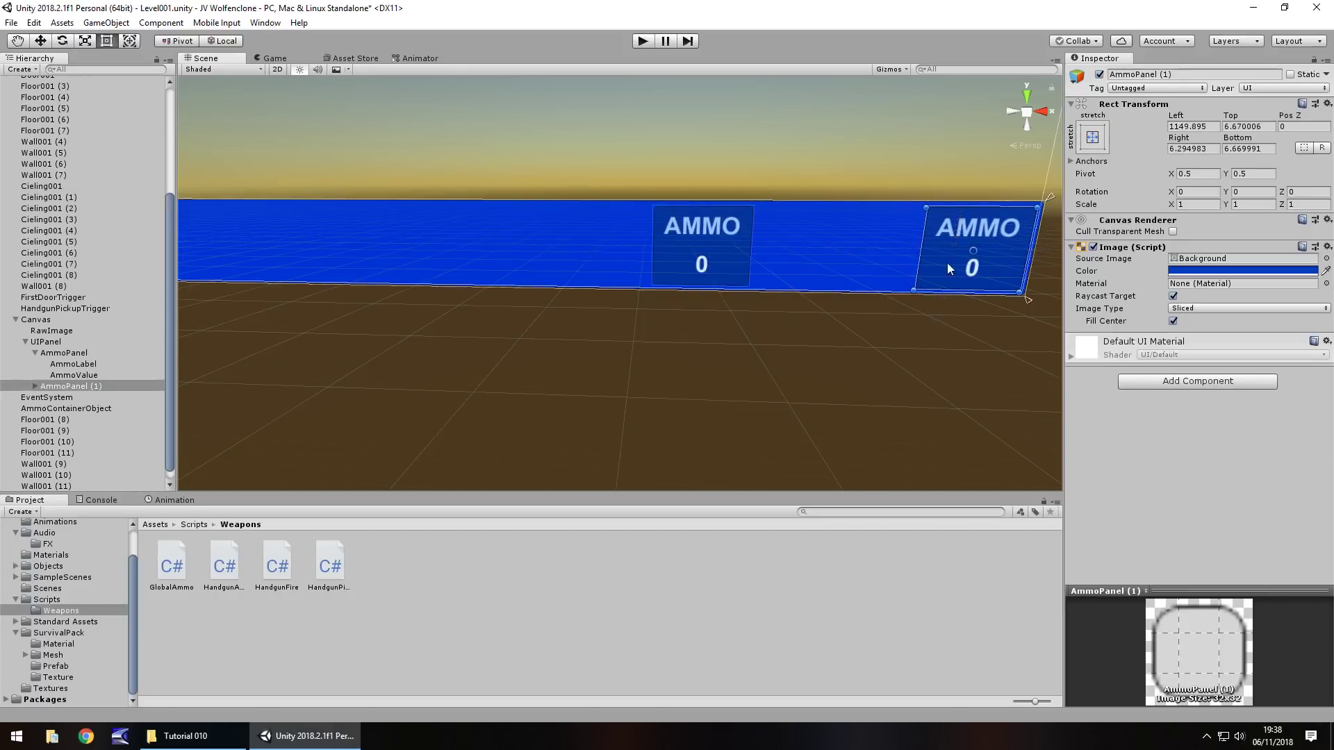
pyautogui.moveTo(919, 250); pyautogui.dragTo(814, 252)
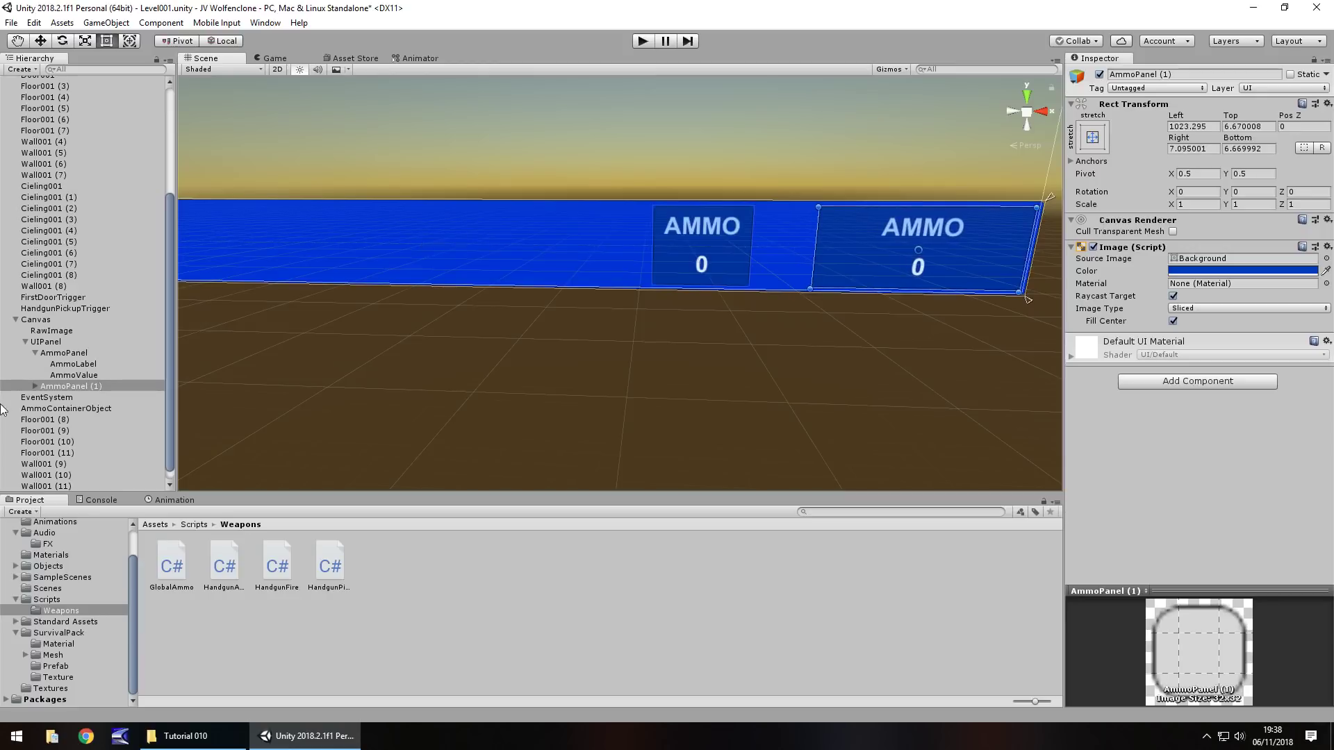
pyautogui.click(35, 386)
# - Delete the AmmoLabel and AmmoValue children from the copied AmmoPanel (1)
pyautogui.click(73, 398)
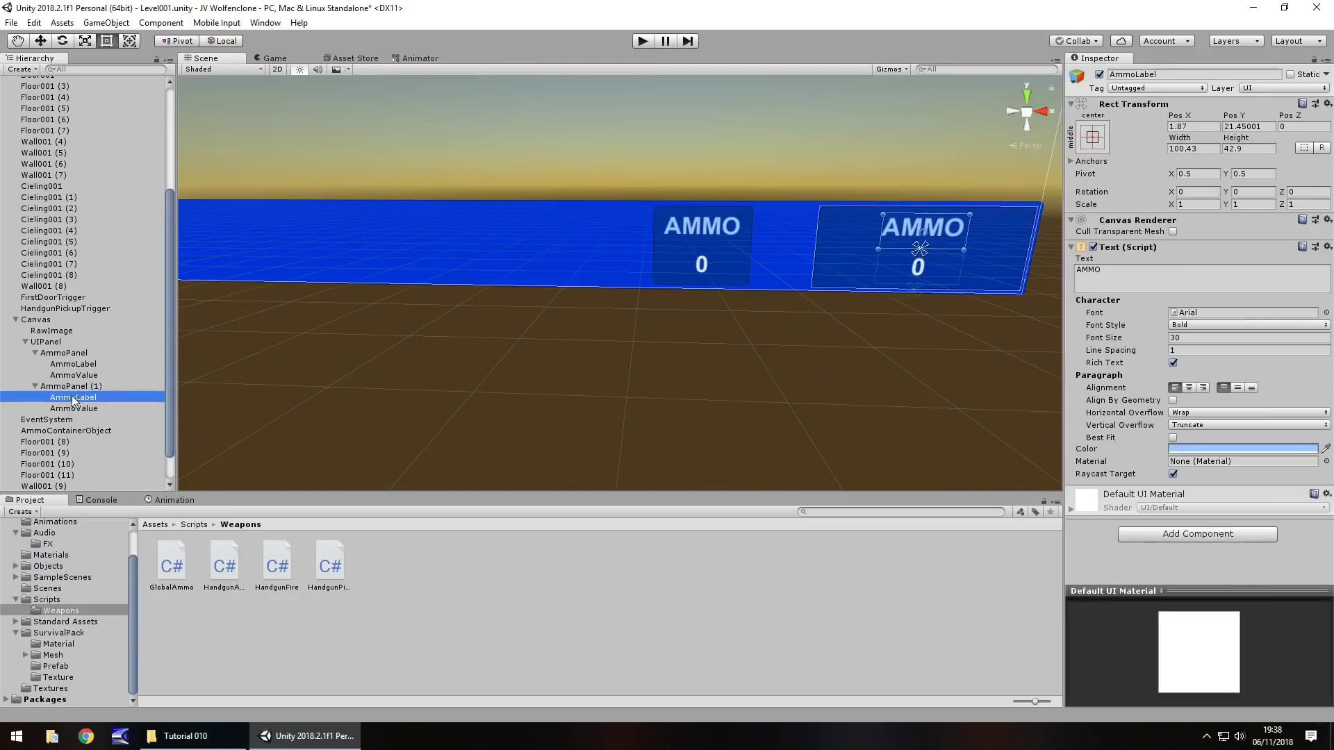
pyautogui.press('Delete')
pyautogui.click(85, 397)
pyautogui.press('Delete')
# - Rename the emptied AmmoPanel (1) to WeaponPanel
pyautogui.click(82, 386)
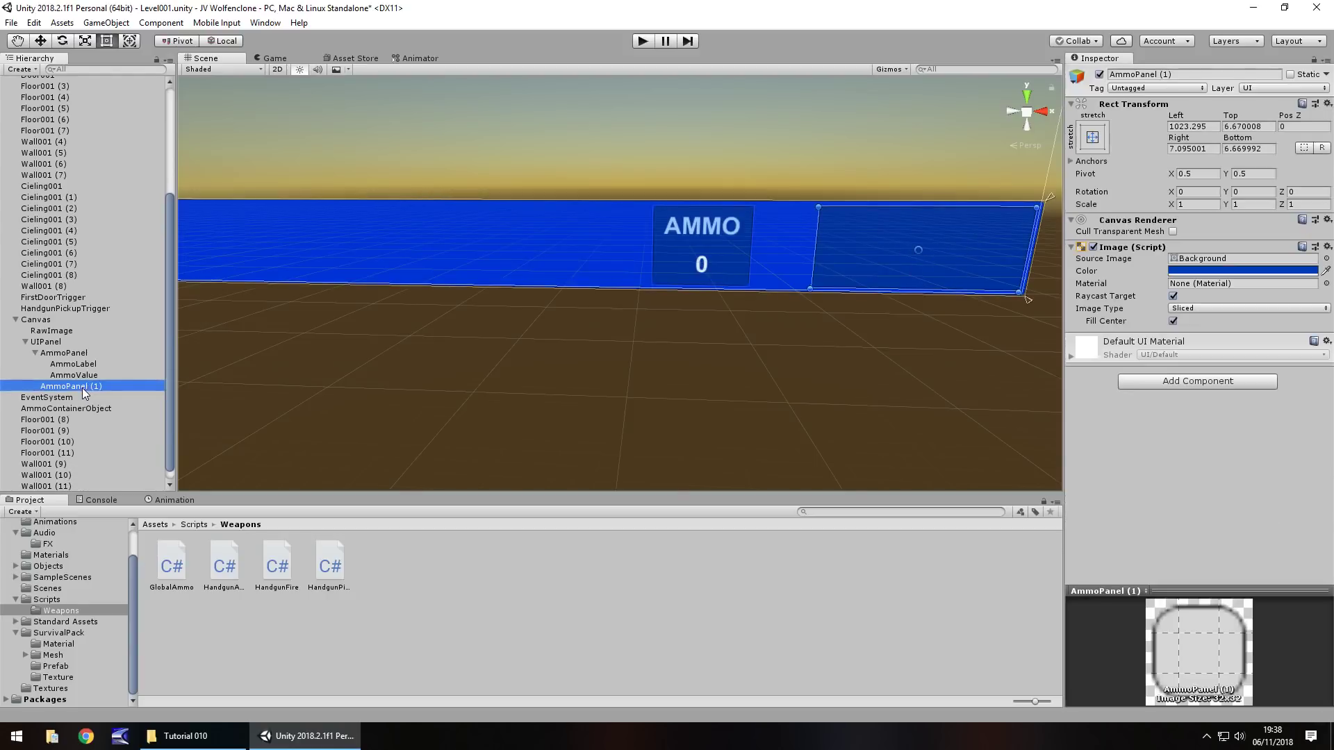
pyautogui.click(82, 386)
pyautogui.write('We')
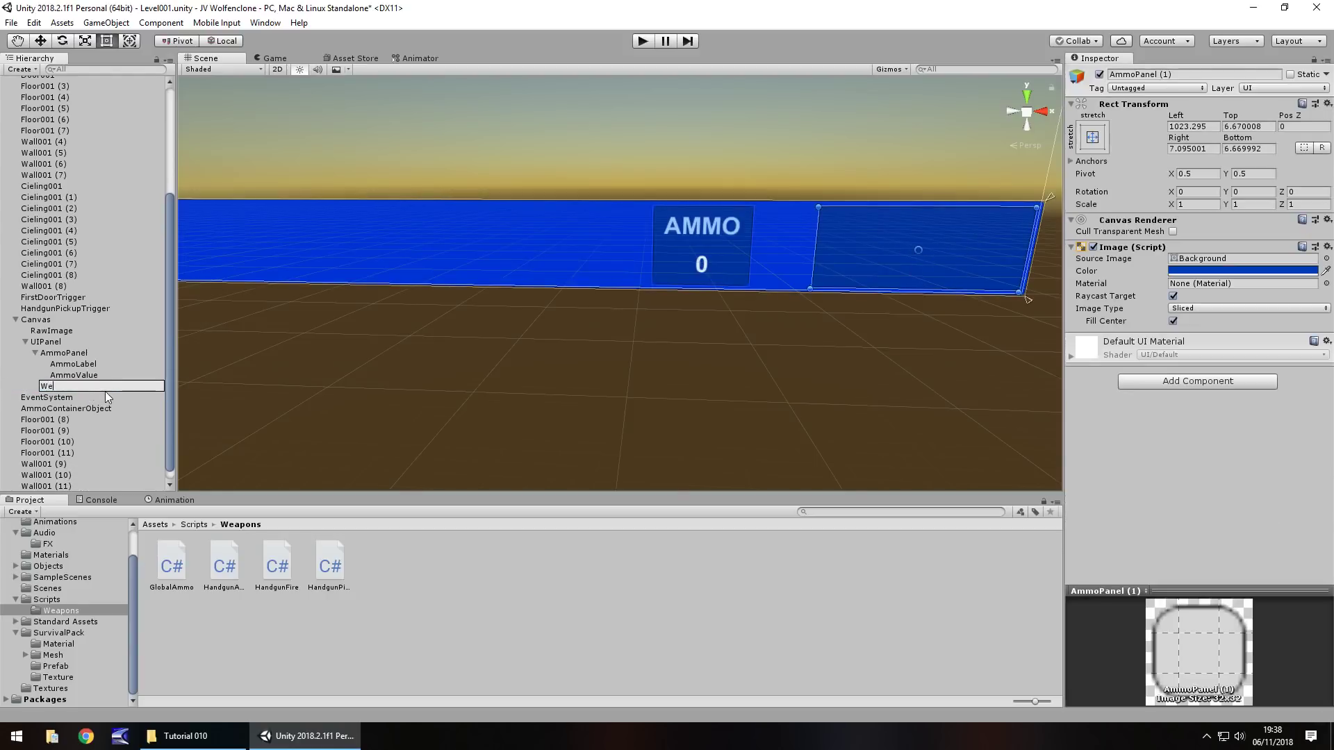
pyautogui.write('aponPanel')
pyautogui.press('Return')
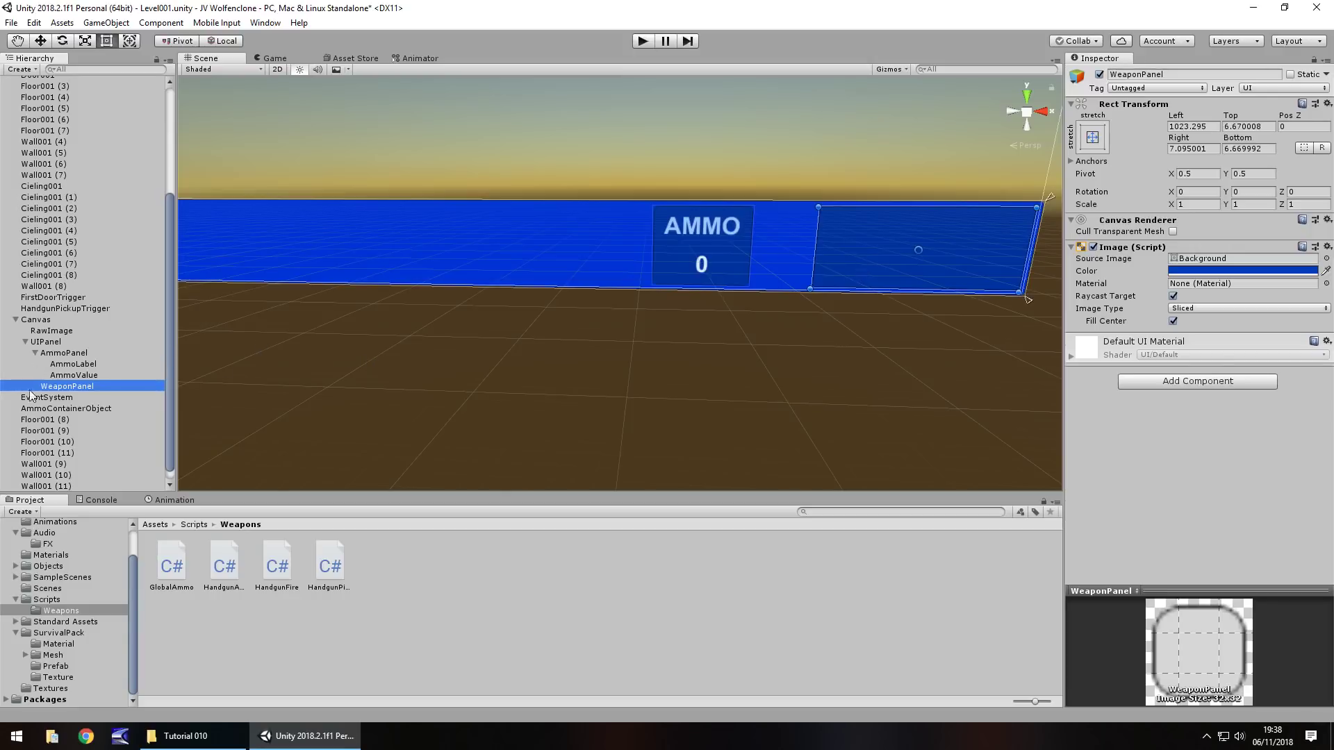
# - Duplicate WeaponPanel and resize the copy to the bar's top half beside the AMMO panel
pyautogui.hotkey('ctrl', 'd')
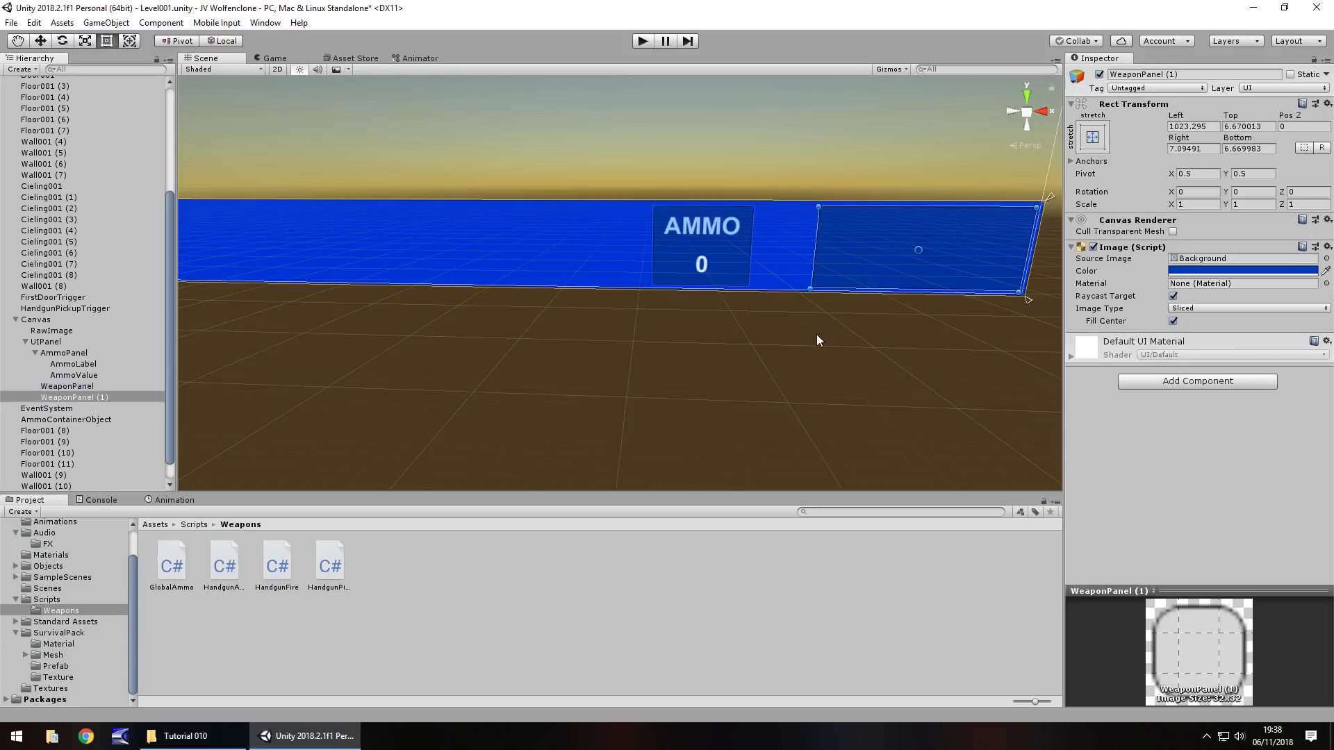
pyautogui.moveTo(867, 243); pyautogui.dragTo(801, 243)
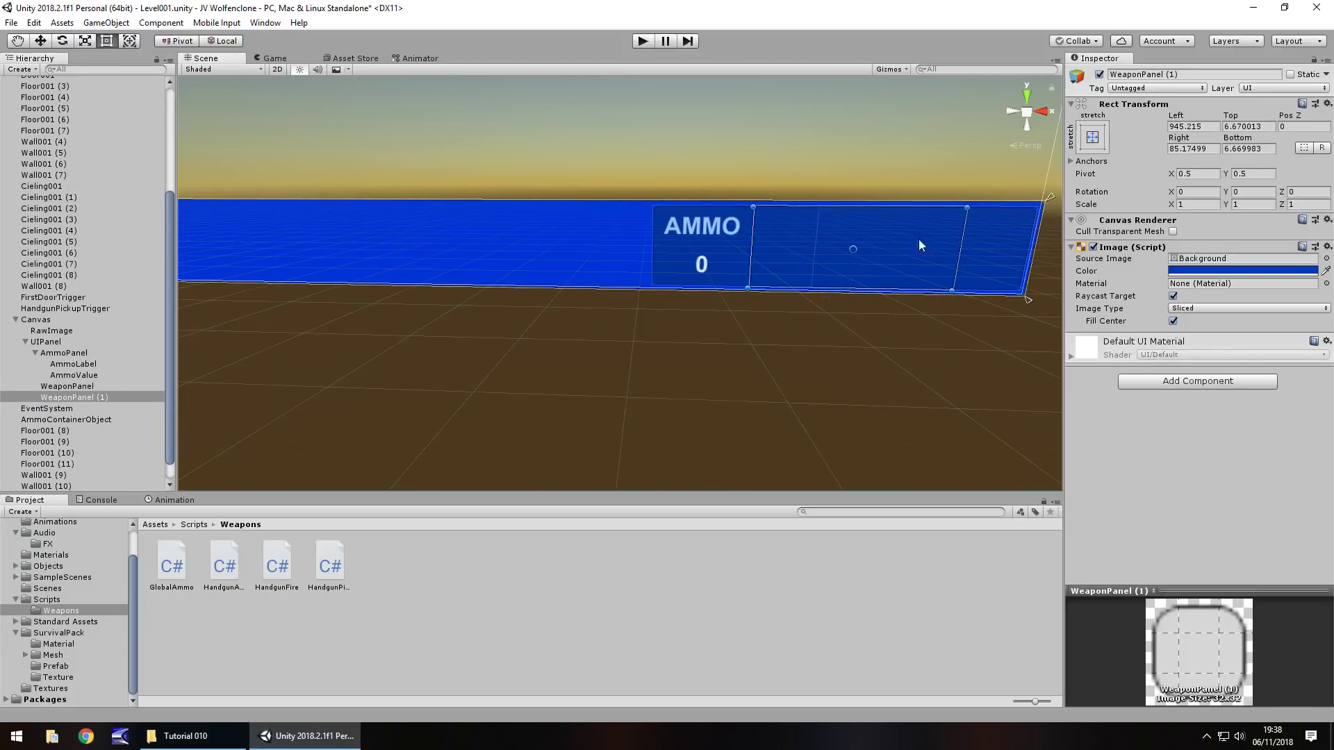
pyautogui.moveTo(962, 239); pyautogui.dragTo(815, 241)
pyautogui.click(277, 57)
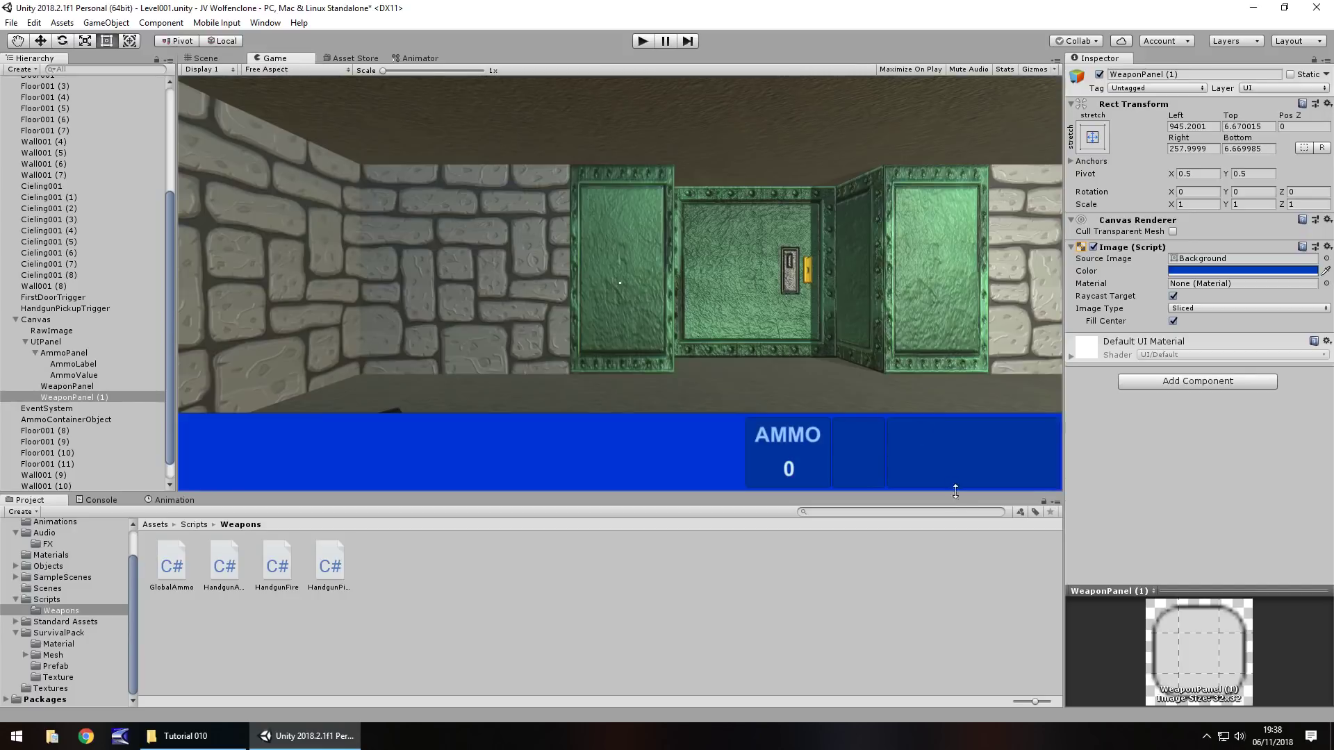
pyautogui.click(209, 58)
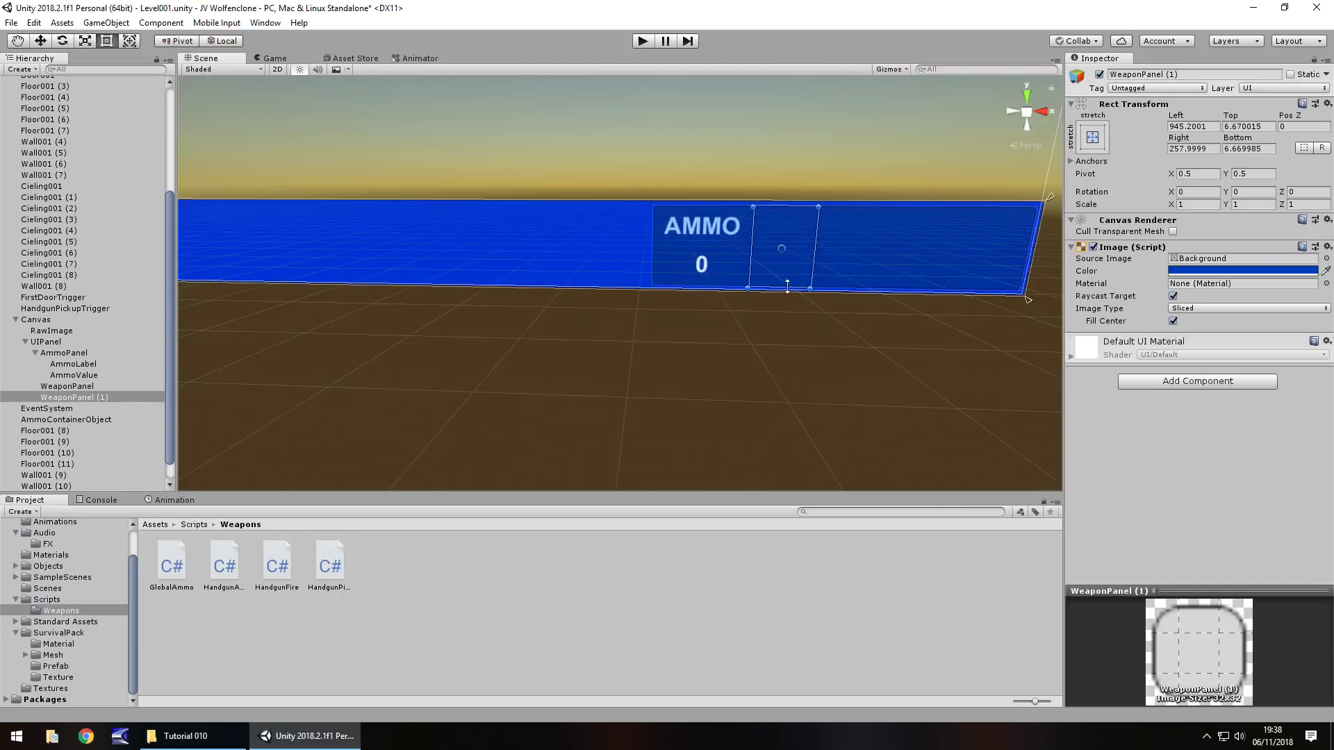
pyautogui.moveTo(784, 285); pyautogui.dragTo(784, 245)
# - Rename the top-half panel KeyPanel01
pyautogui.click(67, 398)
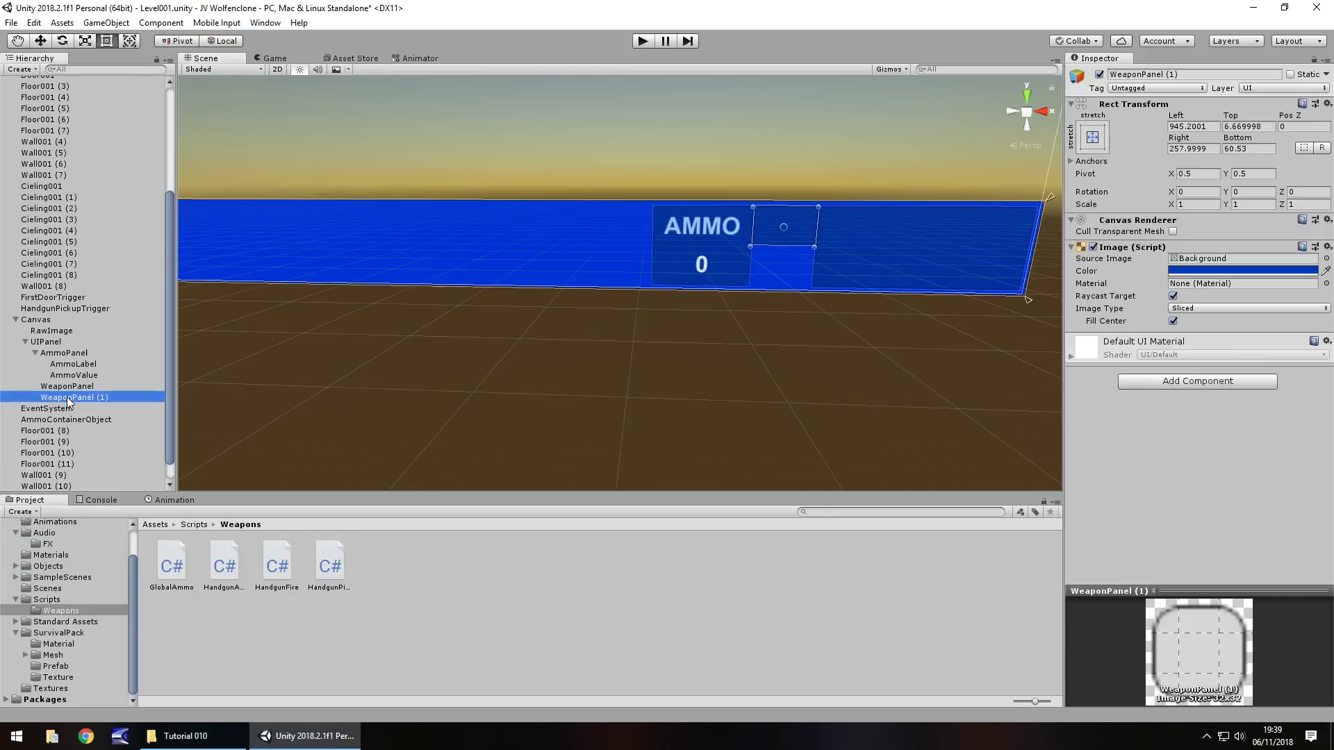
pyautogui.write('K')
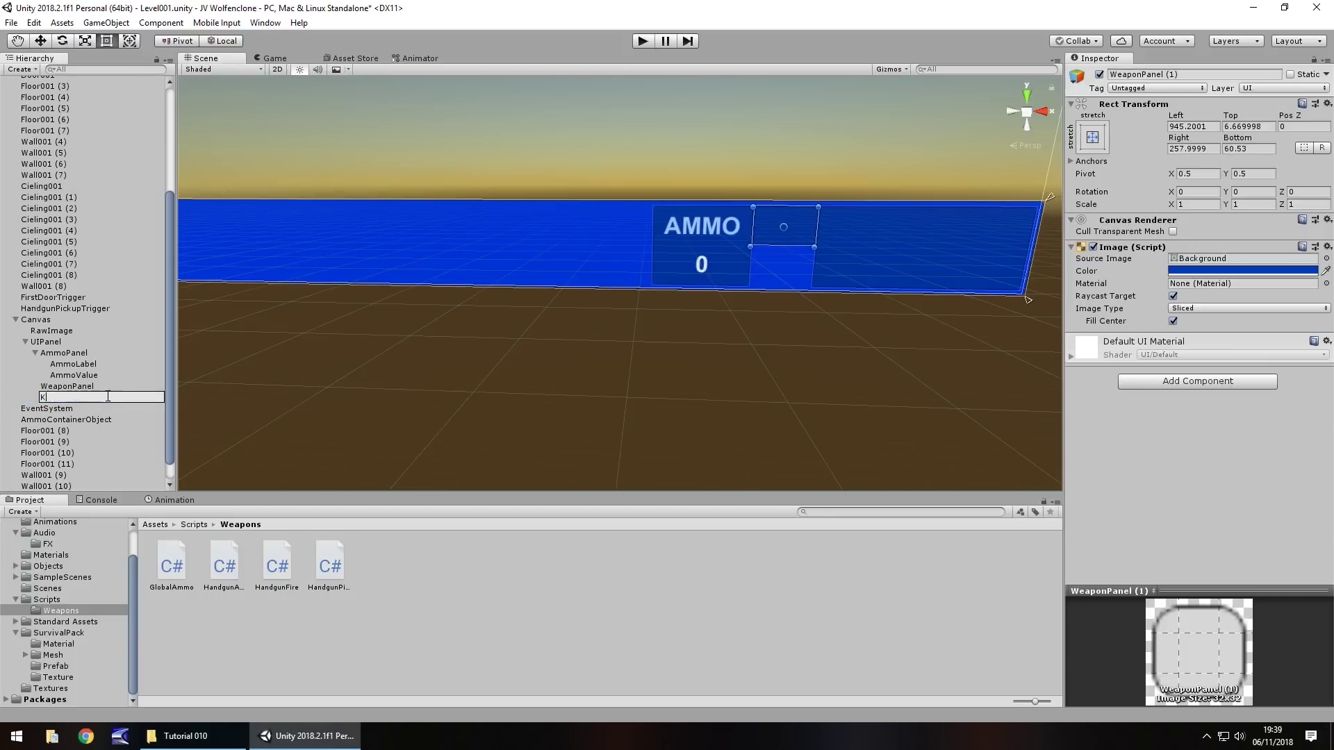
pyautogui.write('eyPanel01')
pyautogui.press('Return')
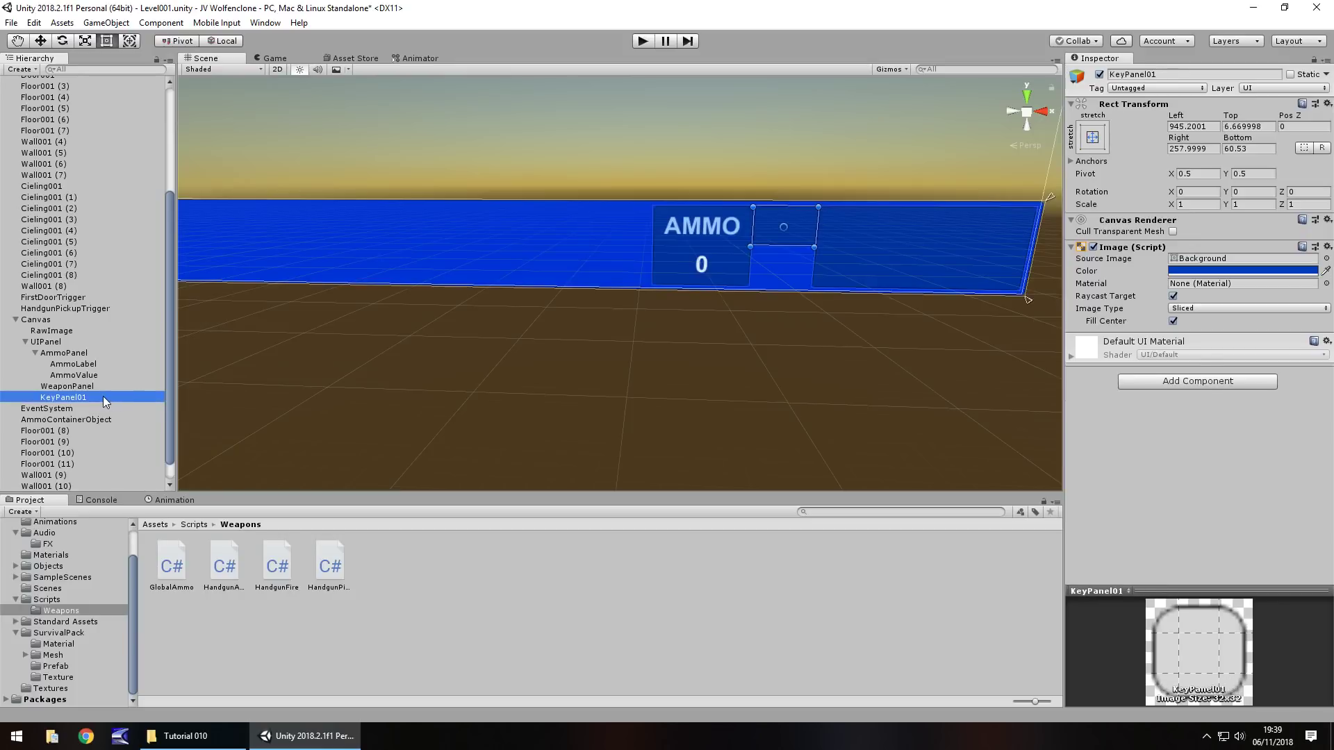
# - Duplicate KeyPanel01 into the bar's lower half and name it KeyPanel02
pyautogui.hotkey('ctrl', 'd')
pyautogui.moveTo(802, 232); pyautogui.dragTo(799, 278)
pyautogui.click(57, 409)
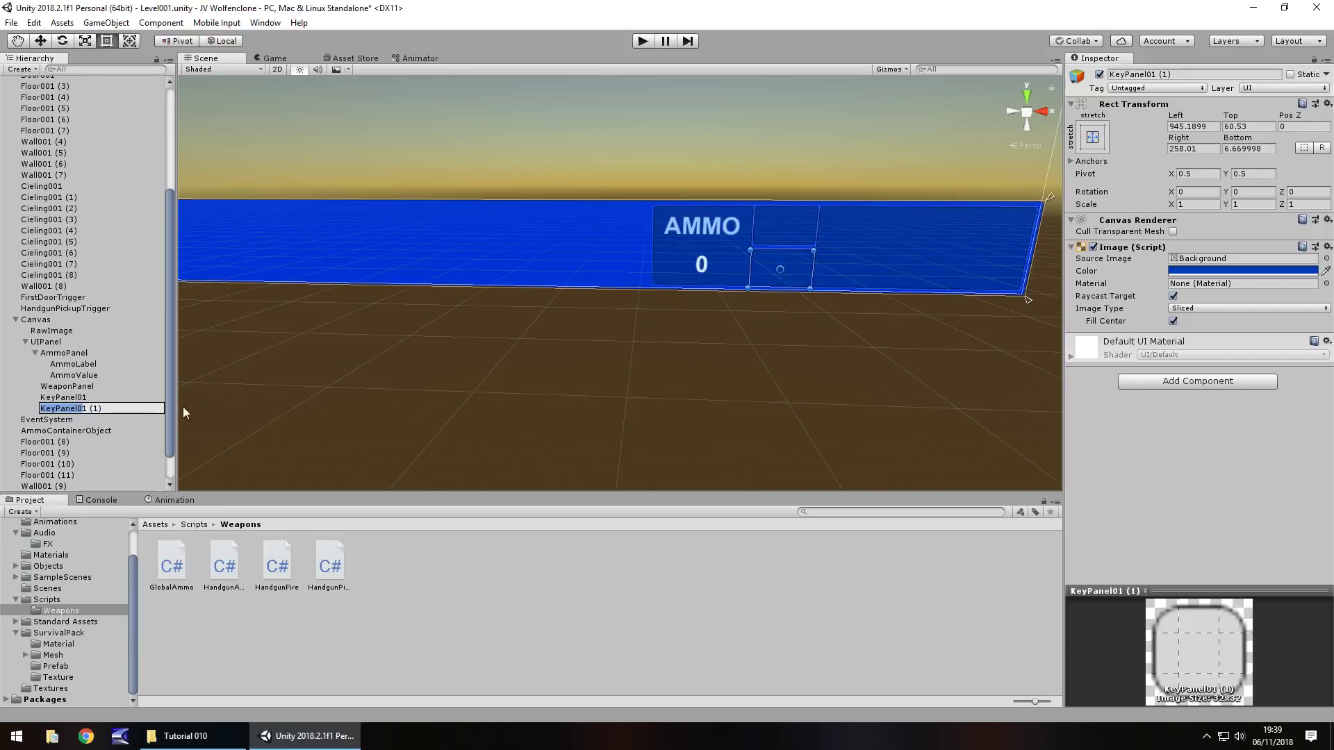
pyautogui.moveTo(81, 409); pyautogui.dragTo(86, 412)
pyautogui.write('2')
pyautogui.press('Return')
# - Playtest the level to check the new key panels, then stop and look over the HUD bar
pyautogui.click(644, 41)
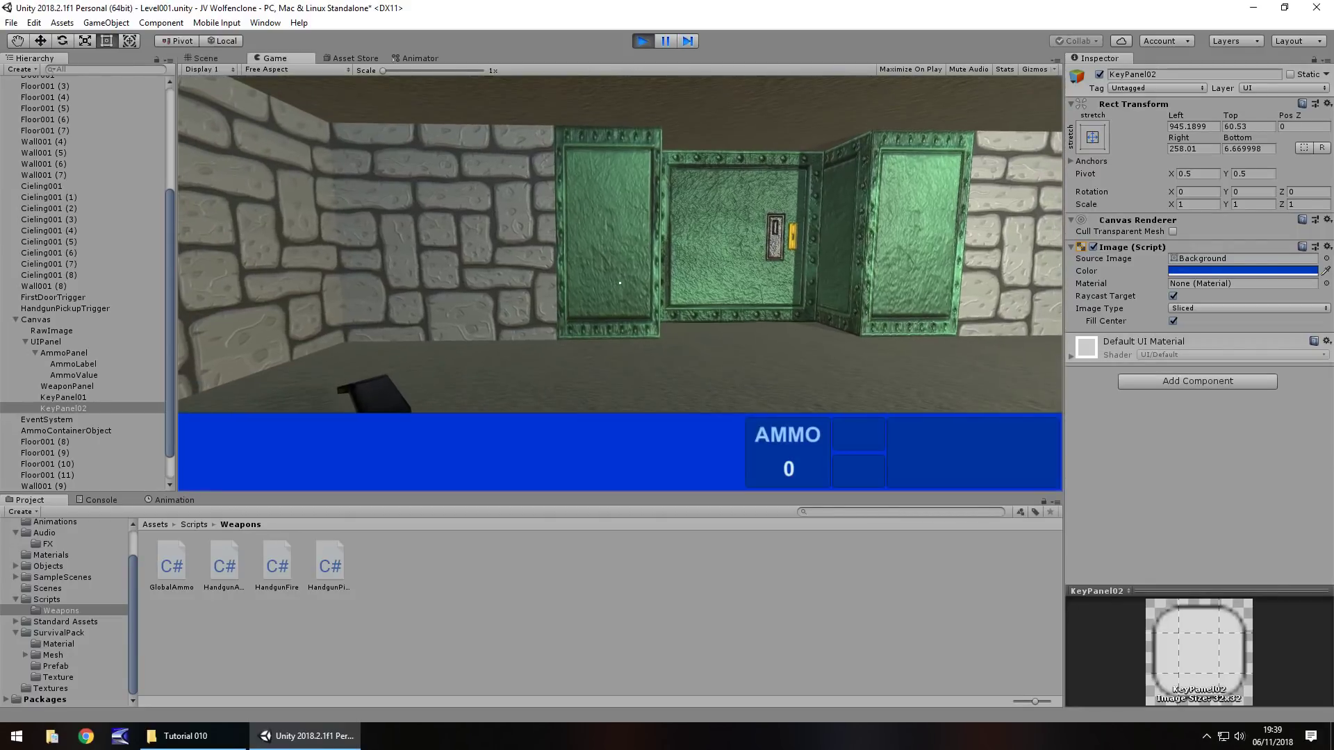
pyautogui.hotkey('ctrl', 'p')
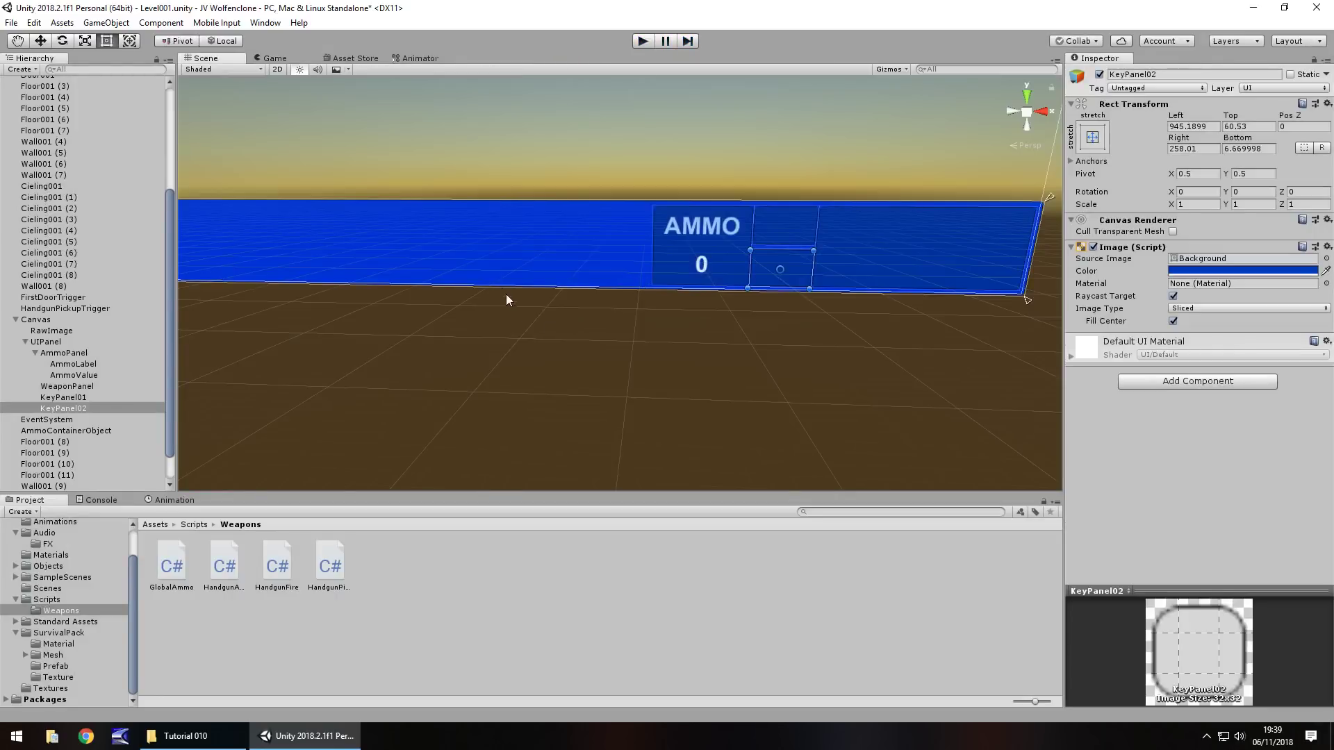
pyautogui.moveTo(373, 347); pyautogui.dragTo(729, 380, button='middle')
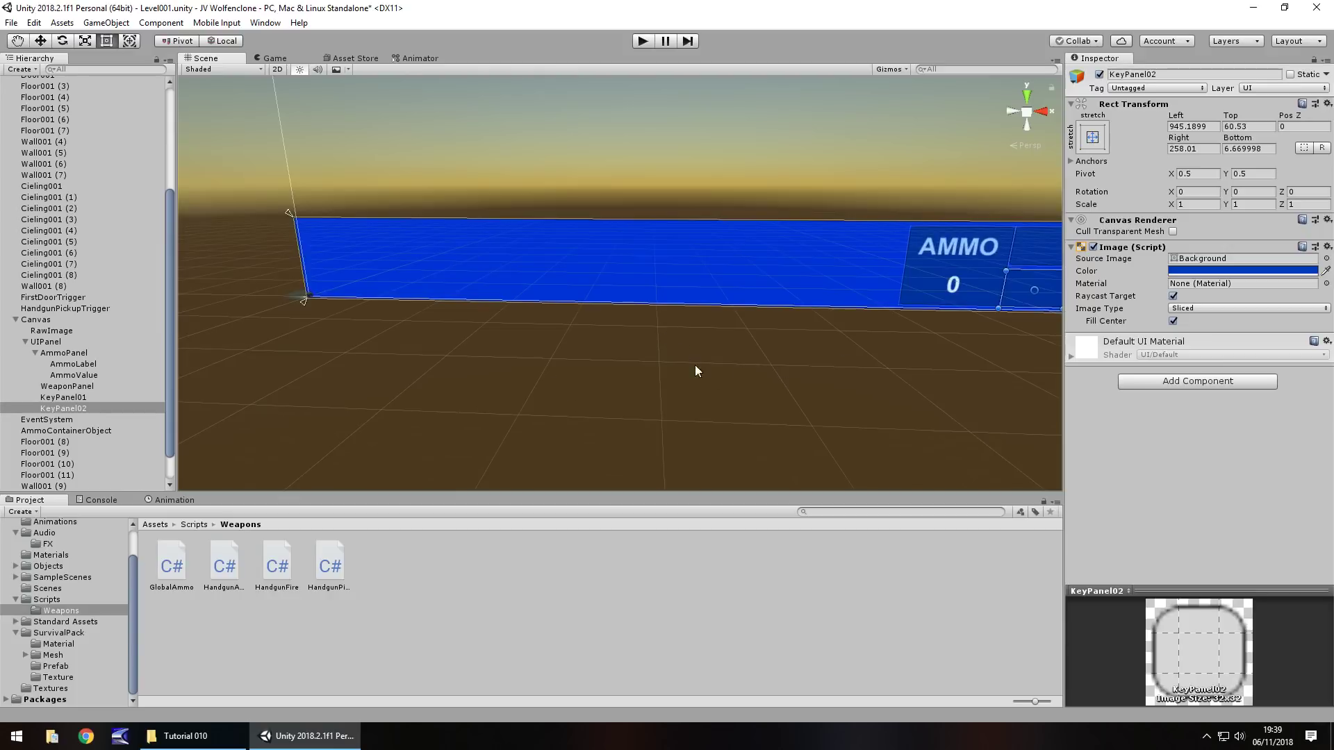
pyautogui.moveTo(731, 378); pyautogui.dragTo(322, 393, button='middle')
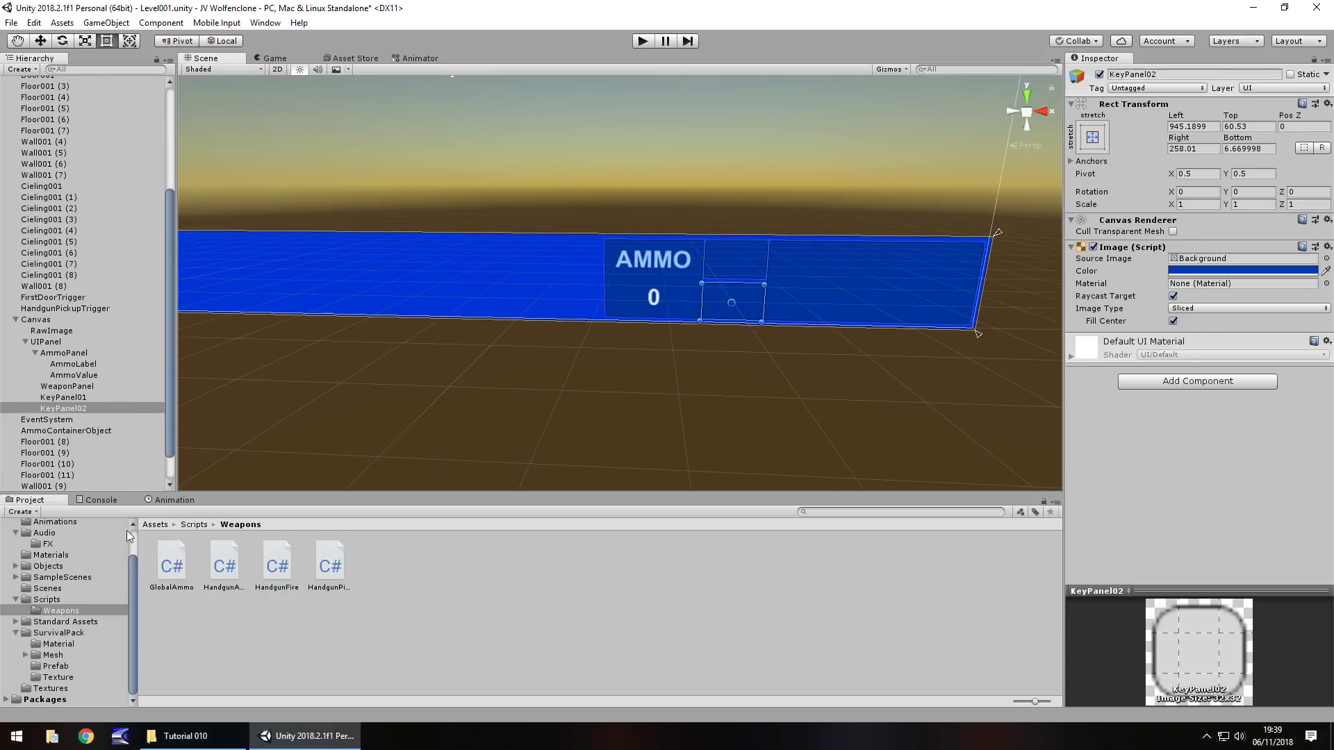
pyautogui.scroll(3, 76, 556)
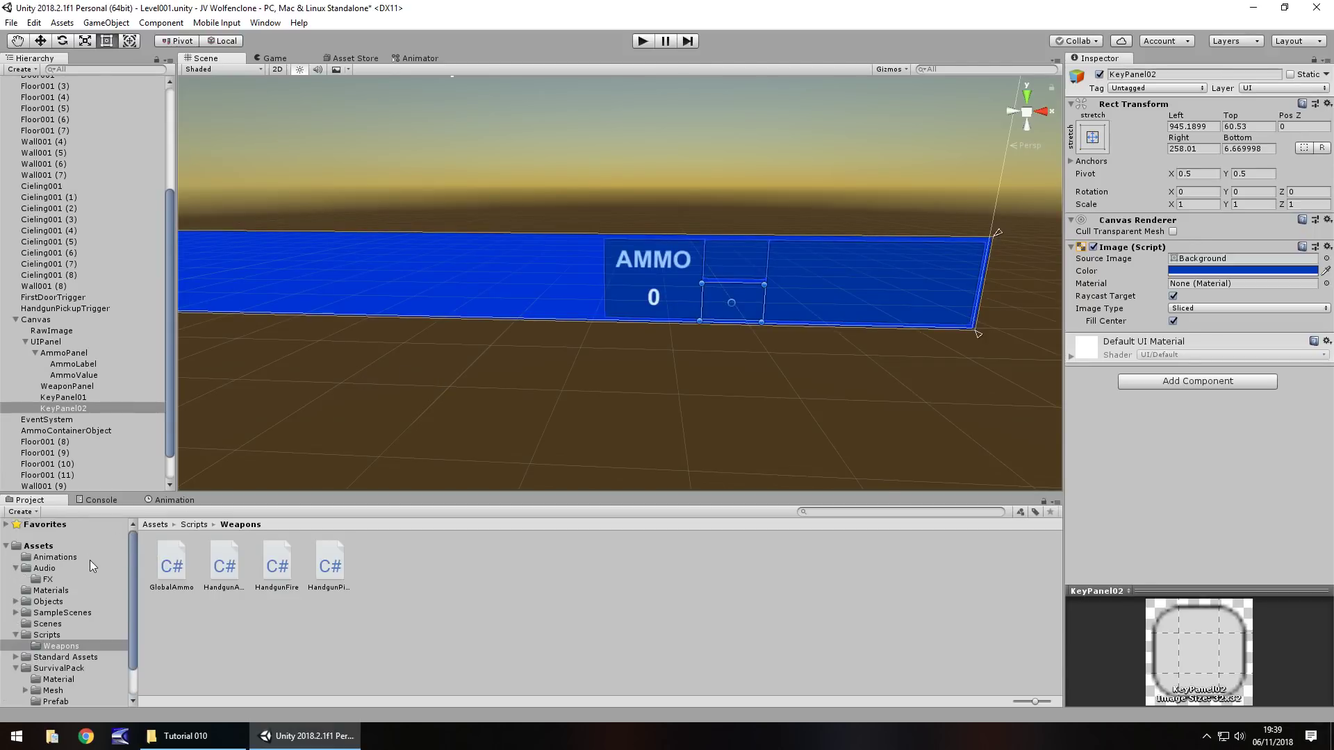
# - Create a folder named Music inside Assets/Audio and open it
pyautogui.click(45, 568)
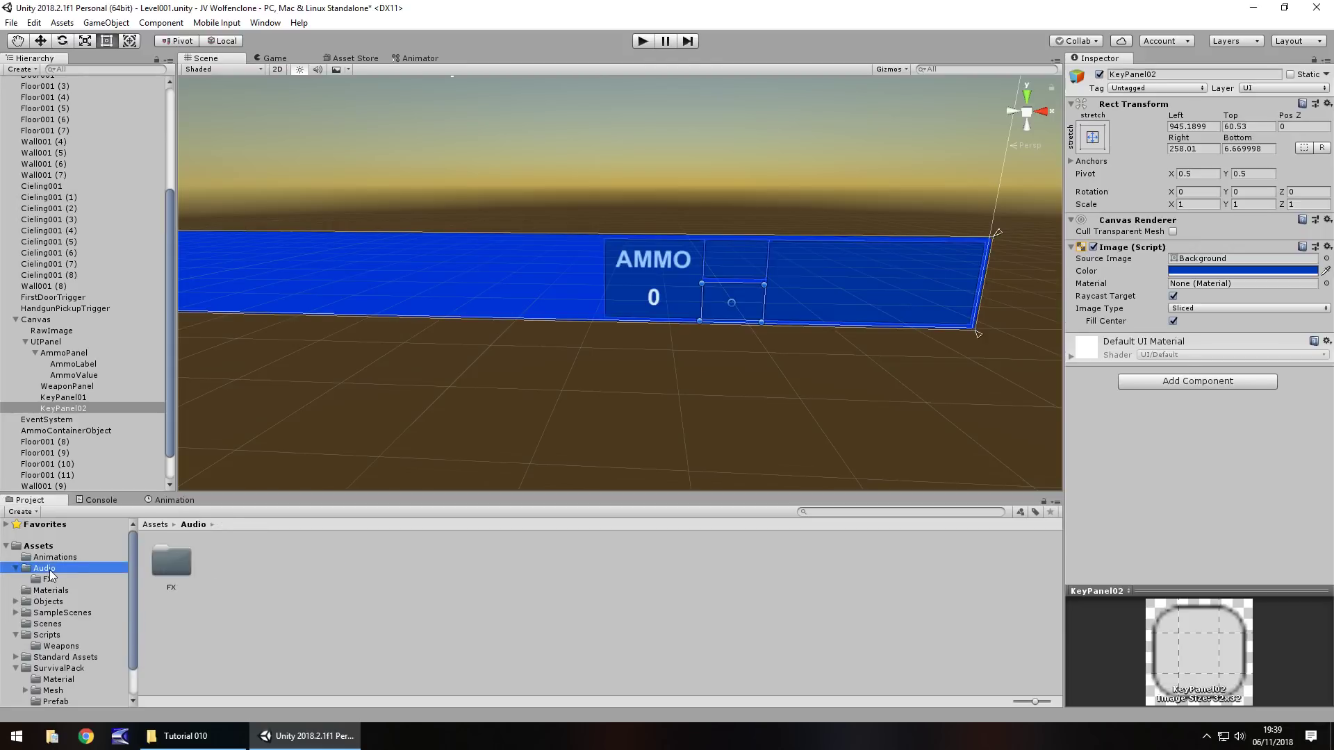
pyautogui.rightClick(236, 578)
pyautogui.moveTo(336, 254)
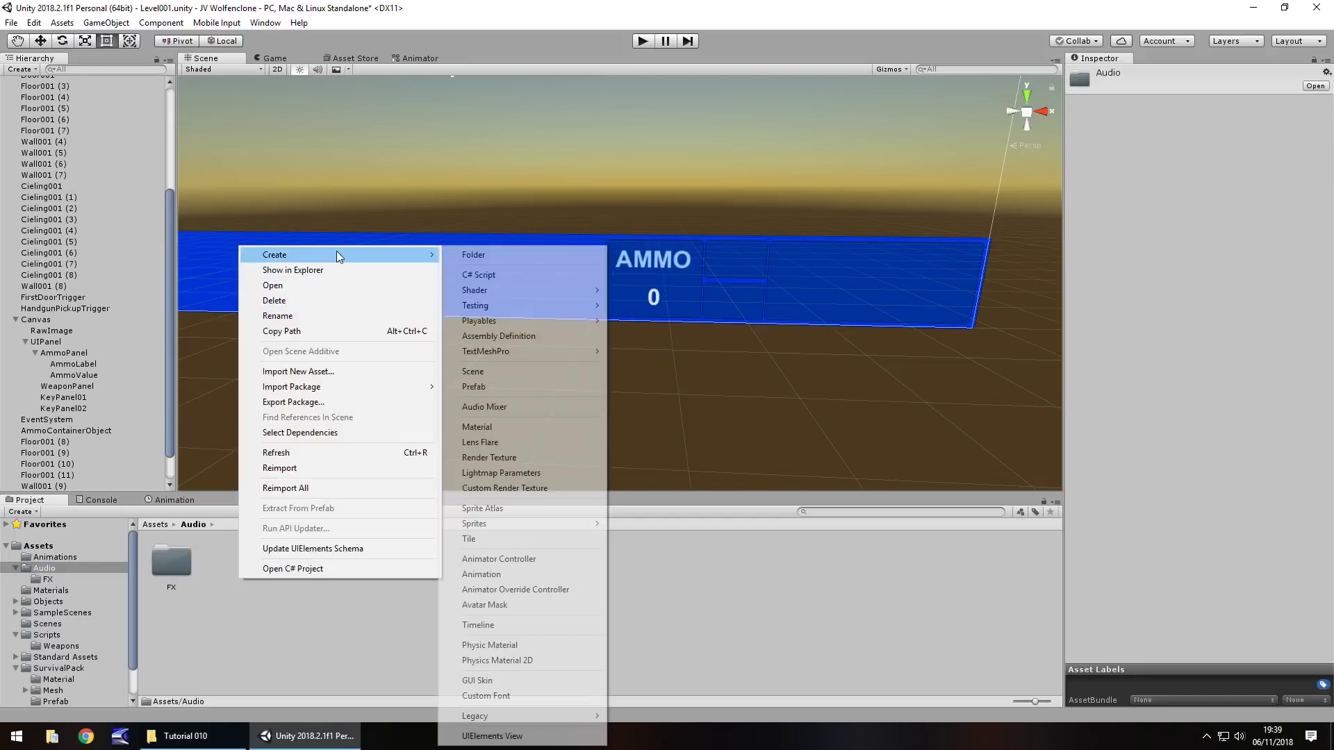
pyautogui.click(469, 254)
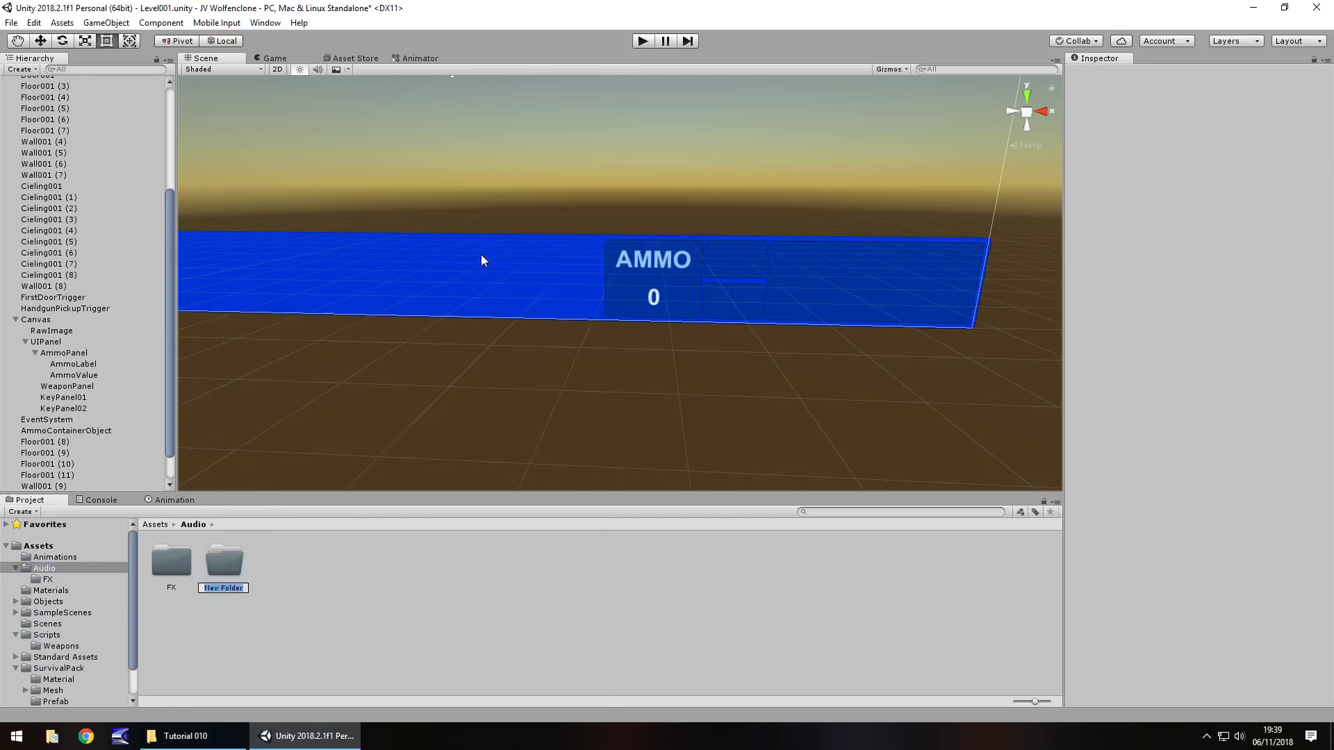
pyautogui.write('Music')
pyautogui.press('Return')
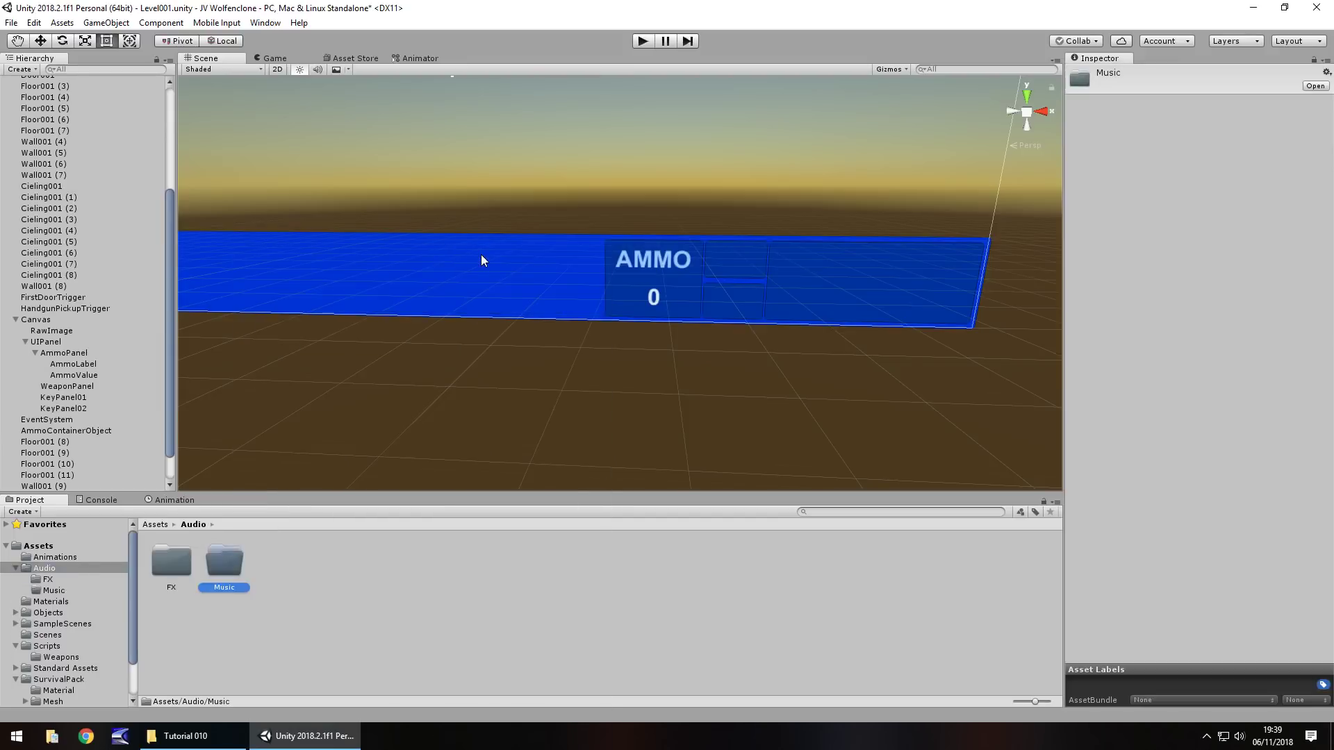
pyautogui.press('Return')
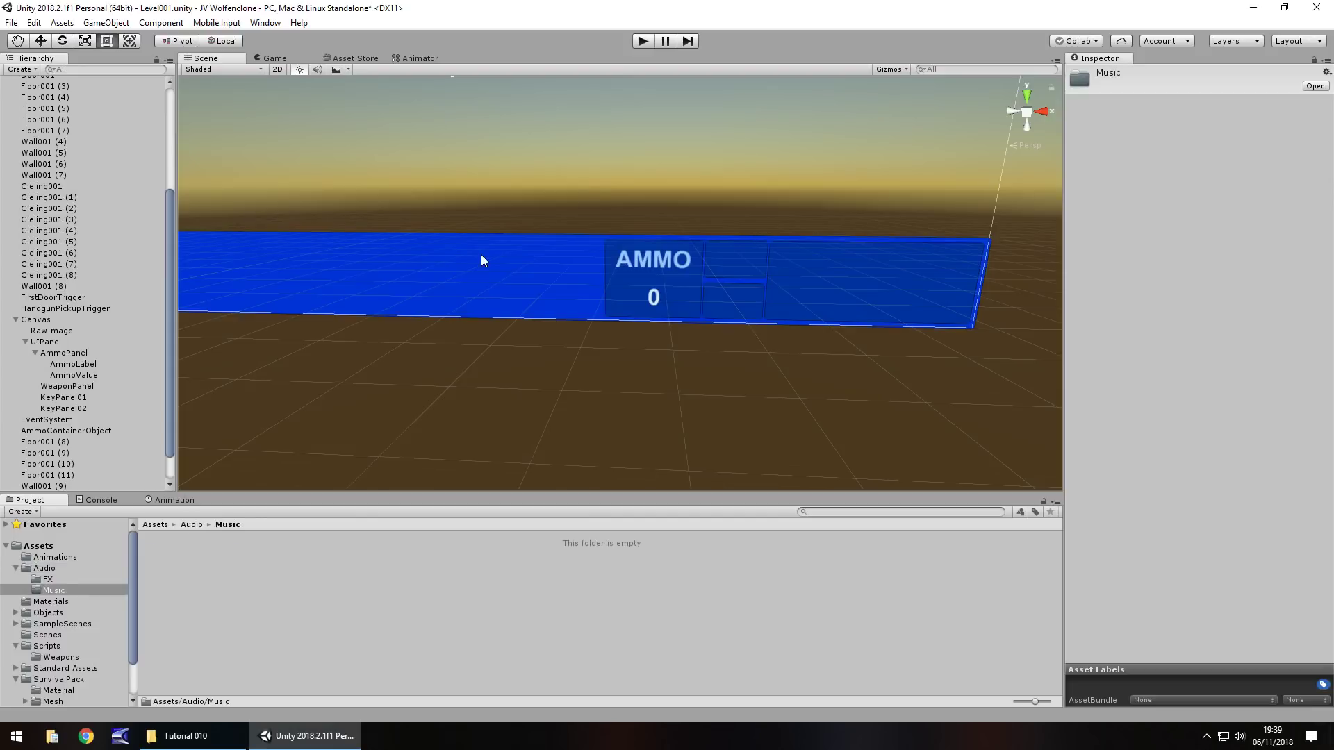
# - Drag WolfSimple.mp3 from the Tutorial 010 Explorer folder into Unity's Assets/Audio/Music
pyautogui.click(182, 736)
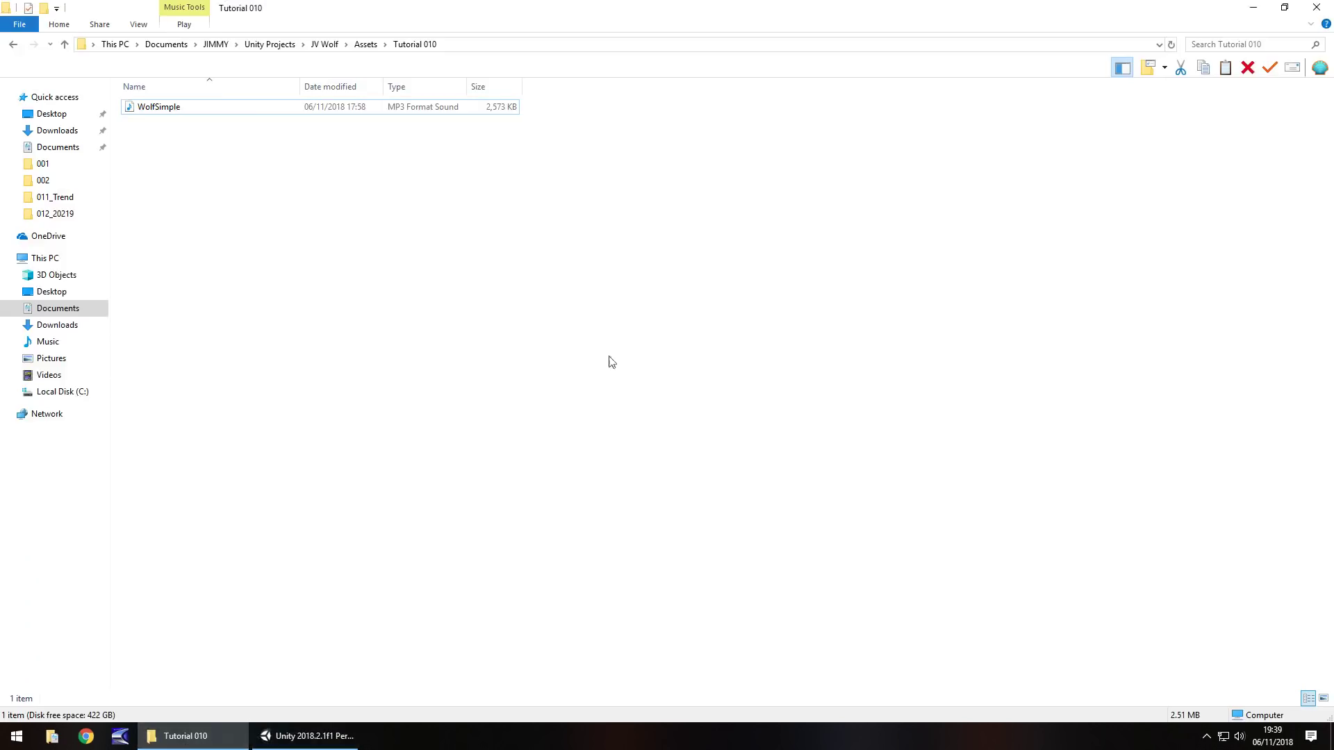
pyautogui.moveTo(180, 110); pyautogui.dragTo(207, 583)
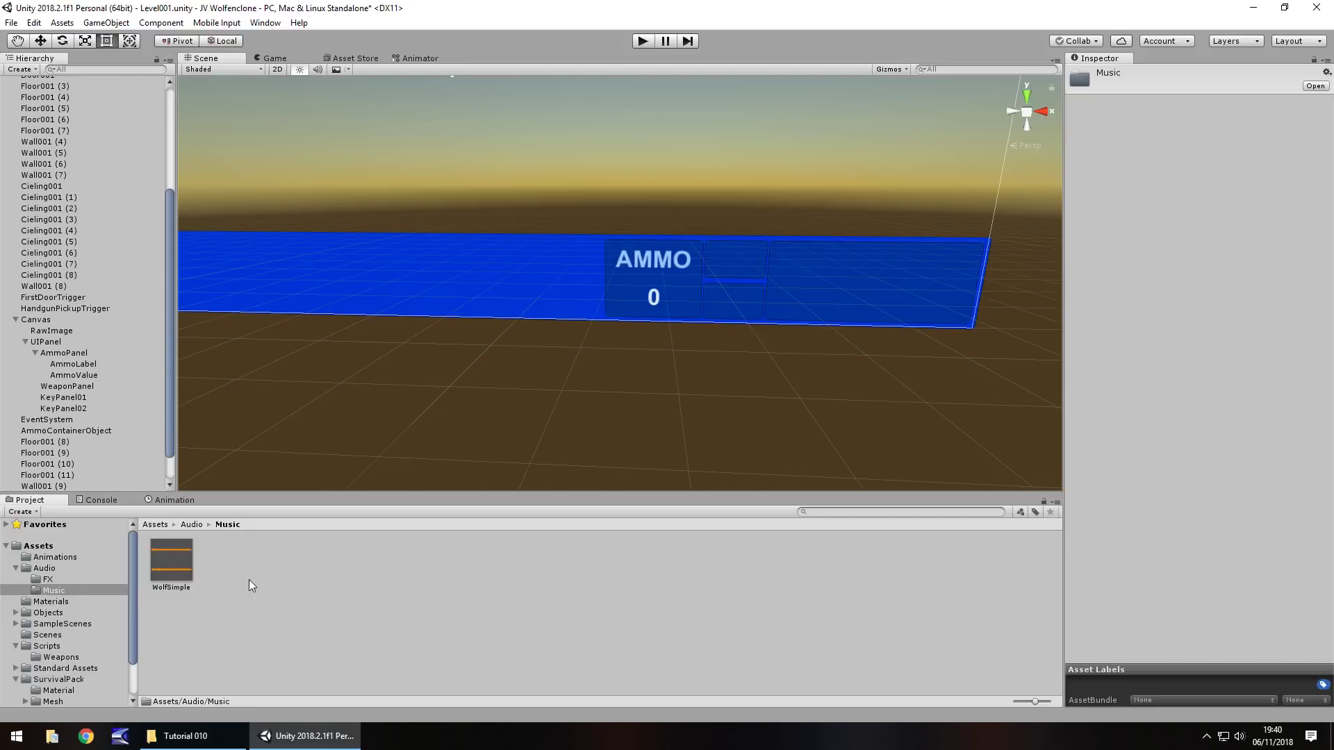
# - Create an empty object named Music under FPSController > Audio
pyautogui.scroll(5, 114, 295)
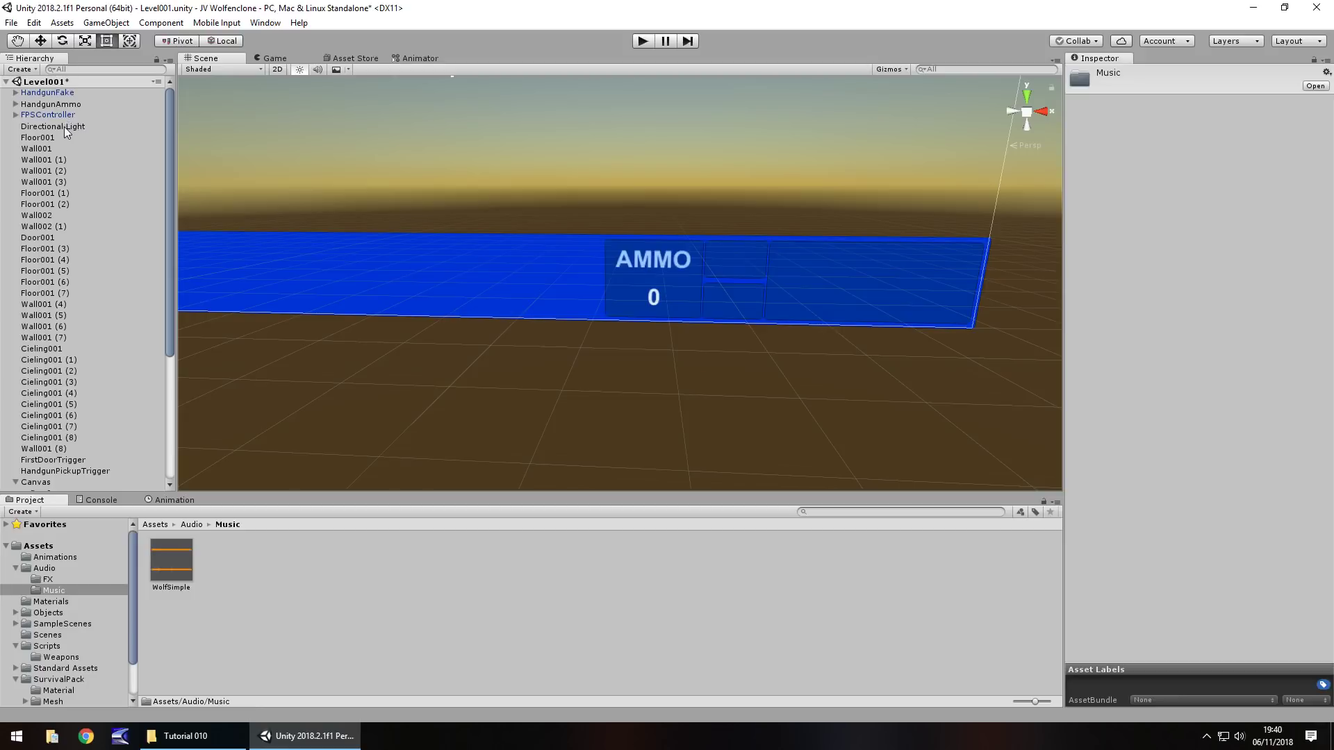
pyautogui.click(16, 115)
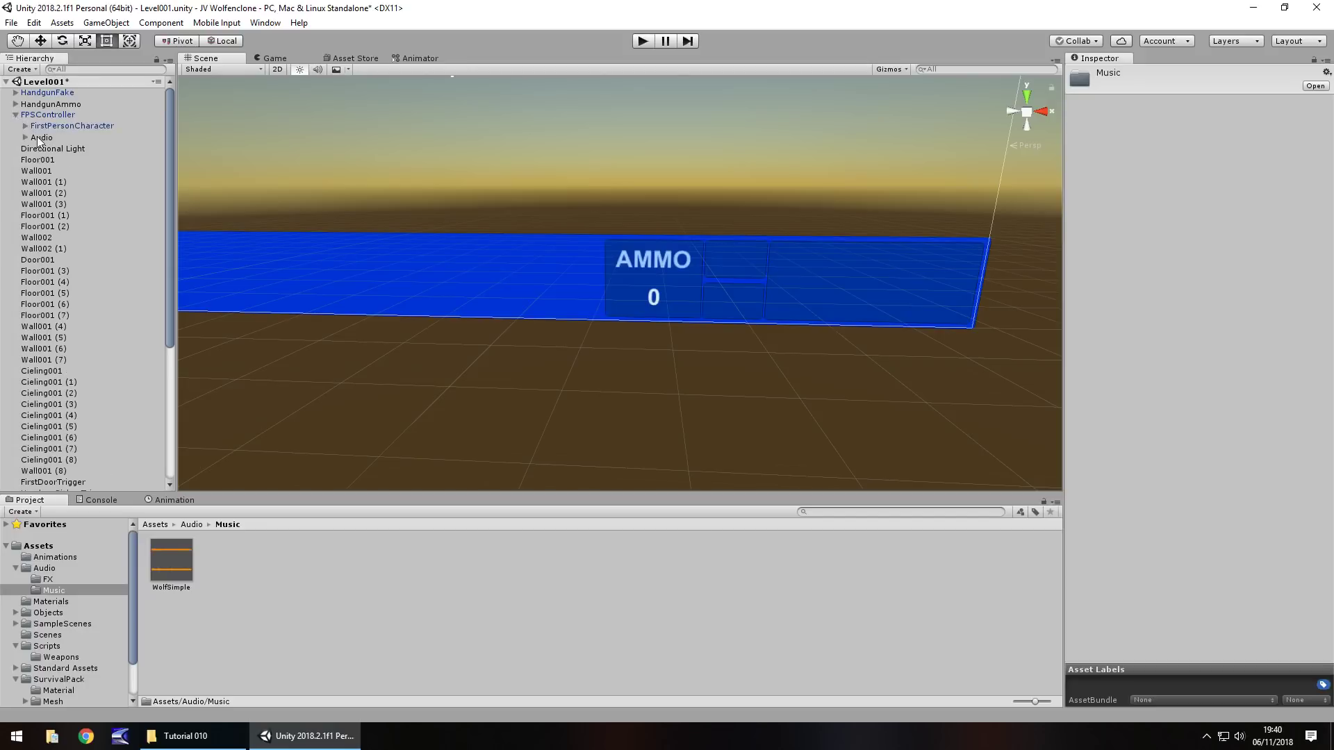
pyautogui.click(25, 138)
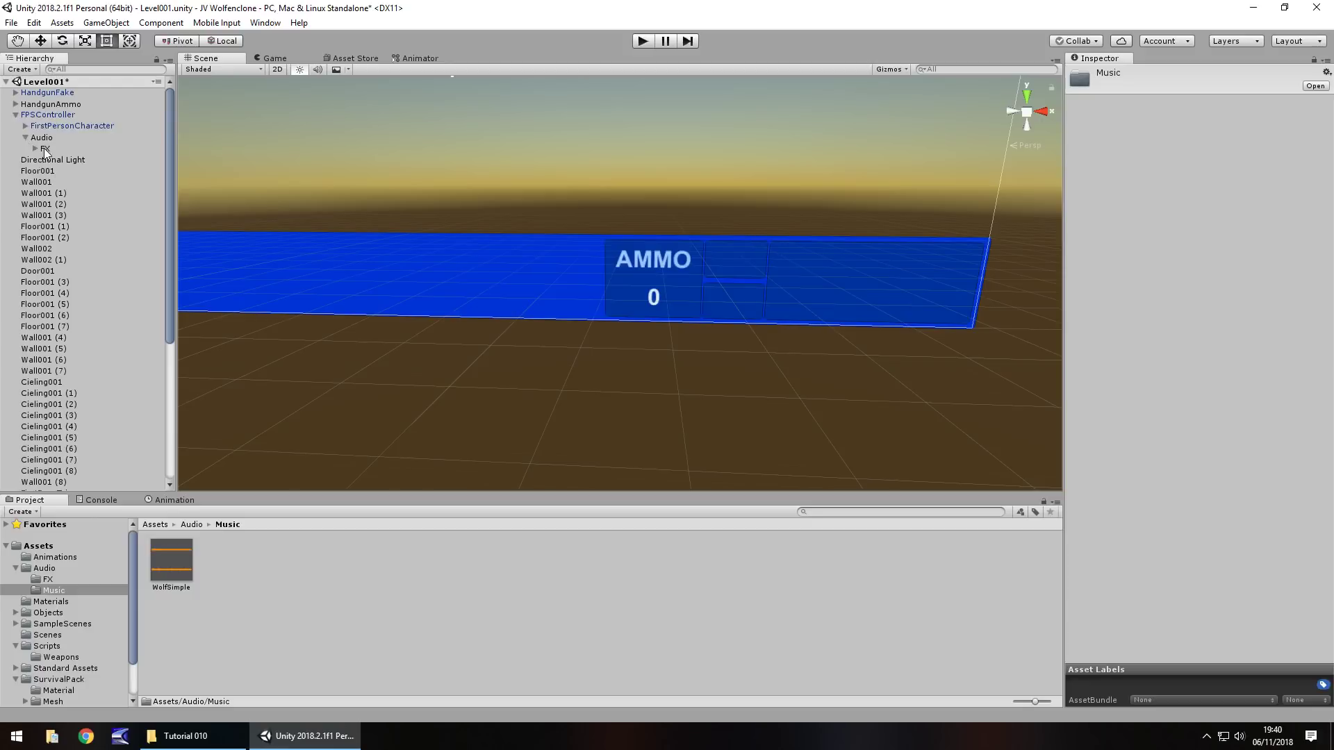
pyautogui.rightClick(36, 139)
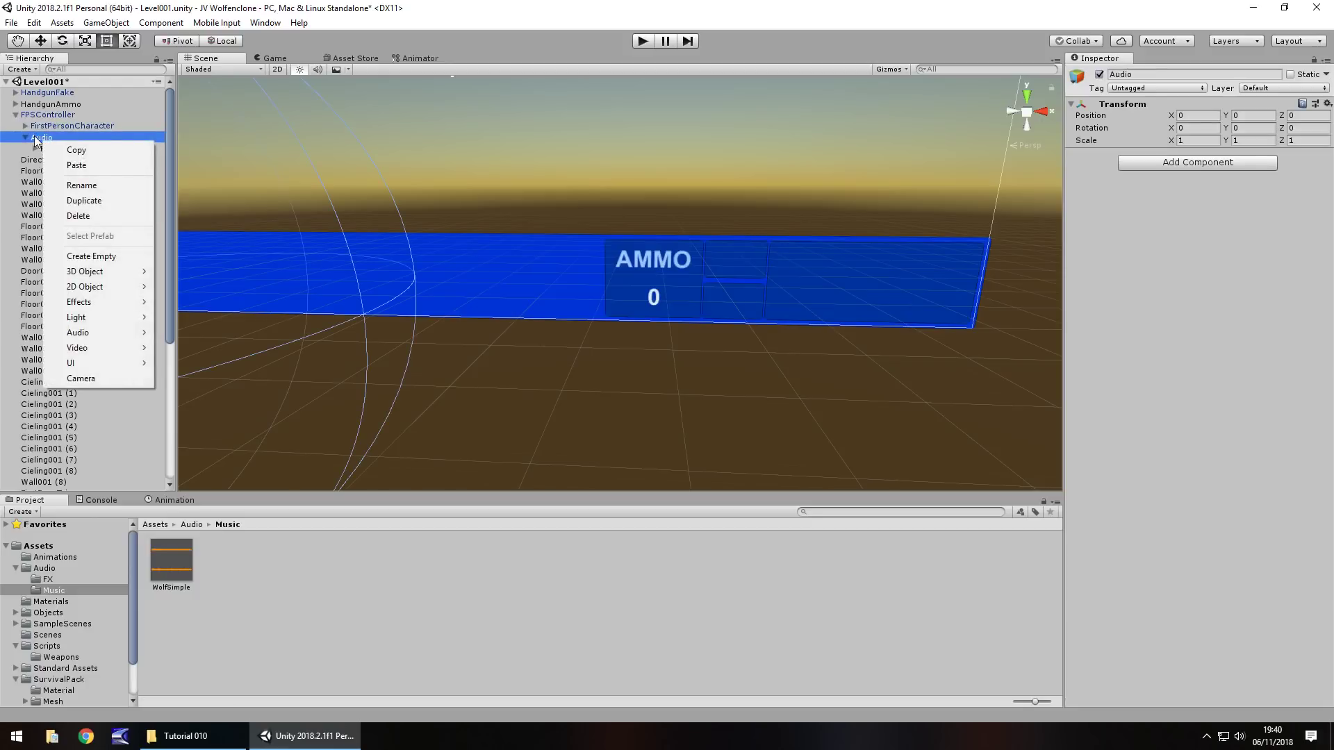
pyautogui.click(99, 257)
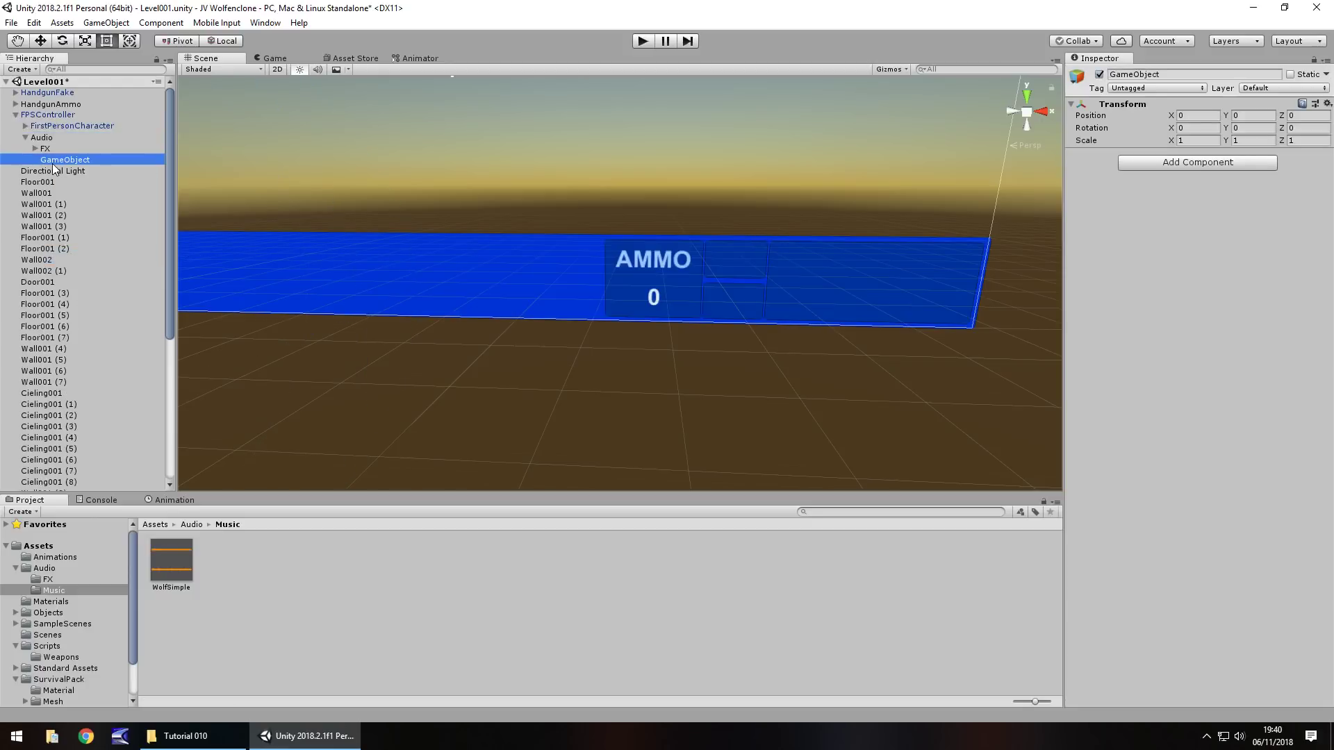
pyautogui.click(66, 162)
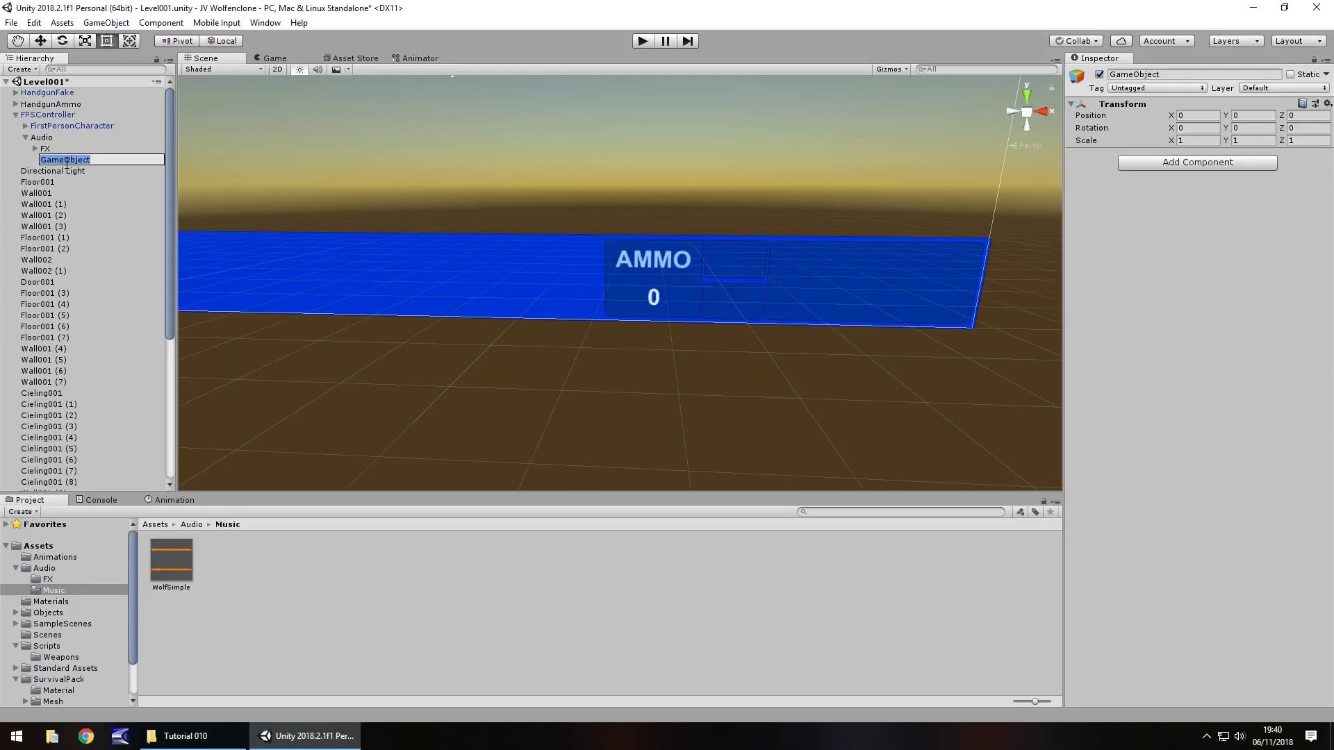
pyautogui.write('Music')
pyautogui.press('Return')
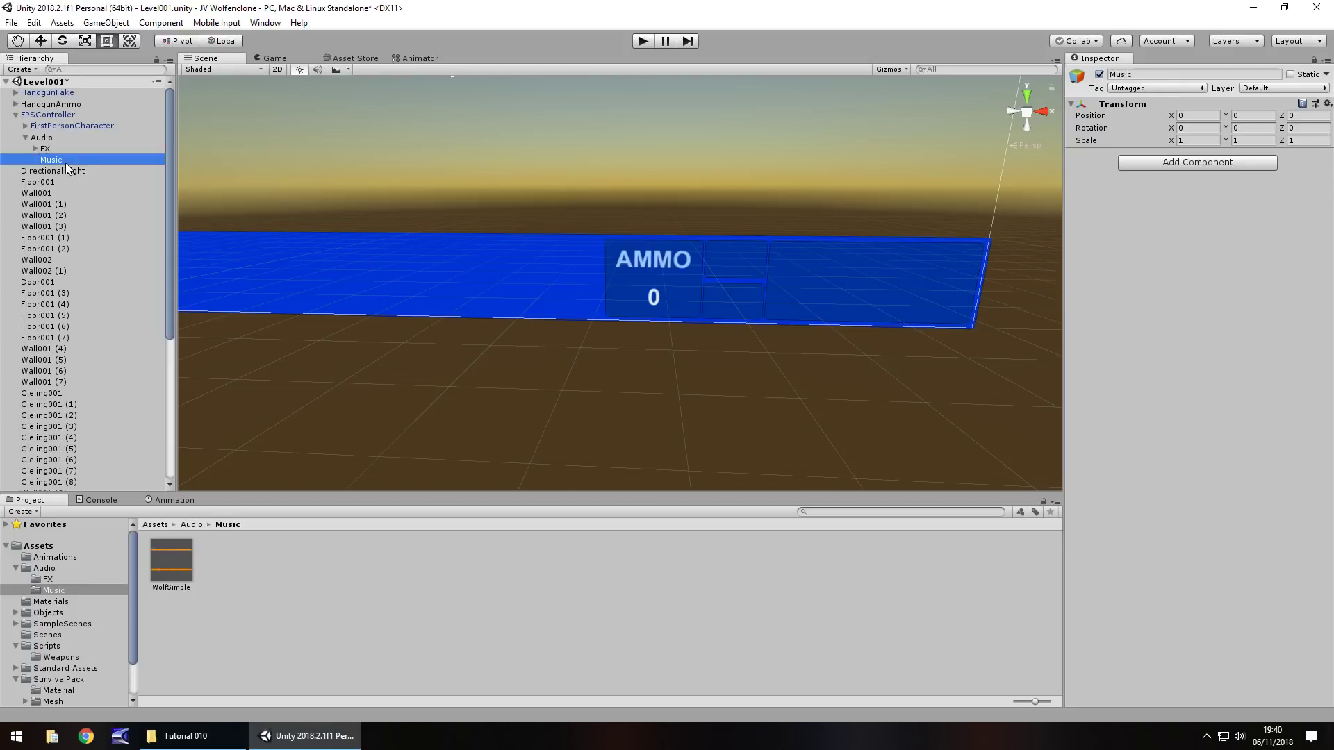
# - Add an empty child named Floor01 under Music
pyautogui.rightClick(55, 160)
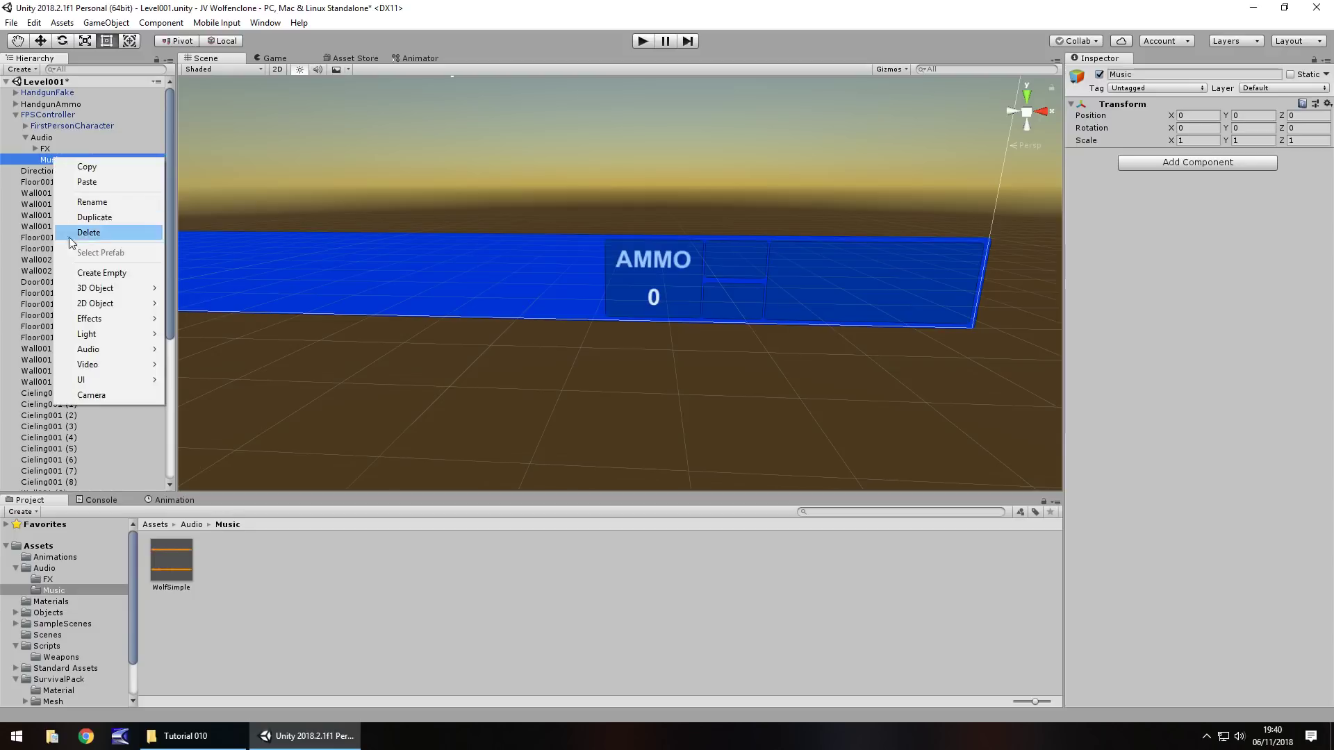
pyautogui.click(96, 275)
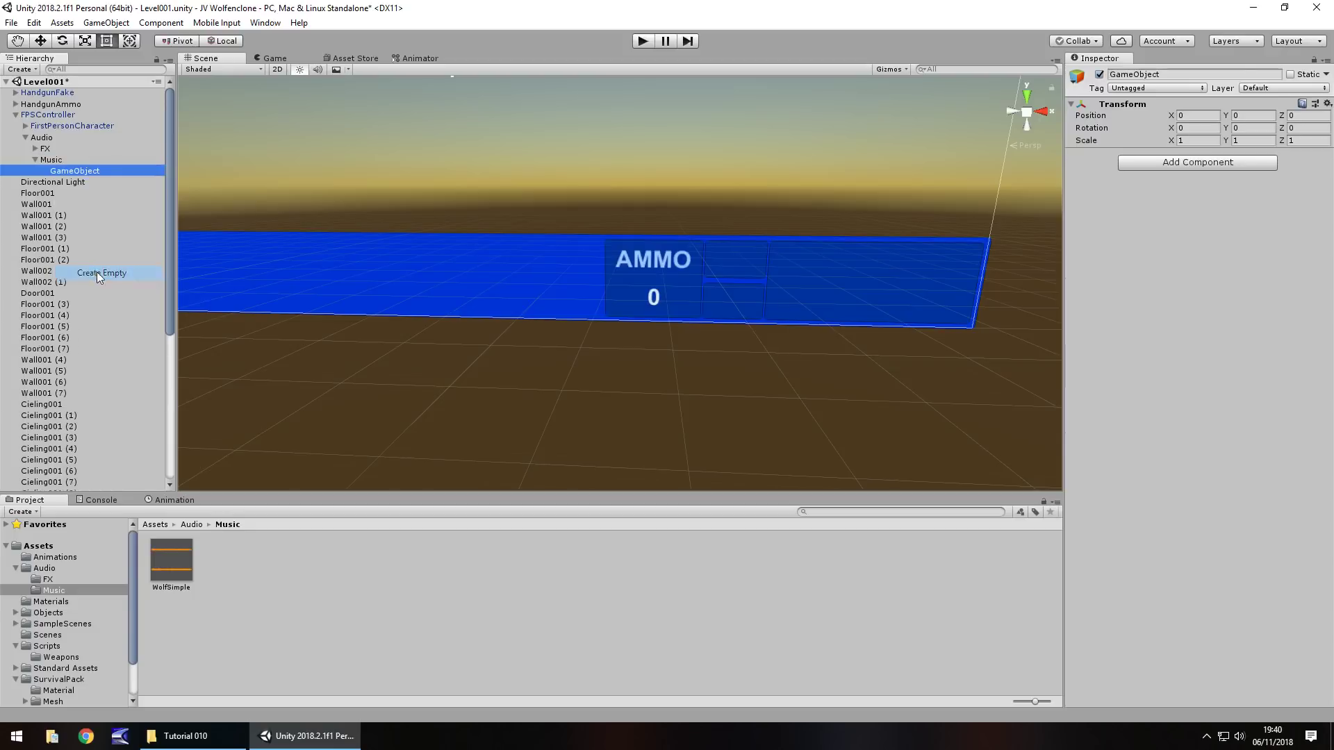
pyautogui.click(64, 171)
pyautogui.write('L')
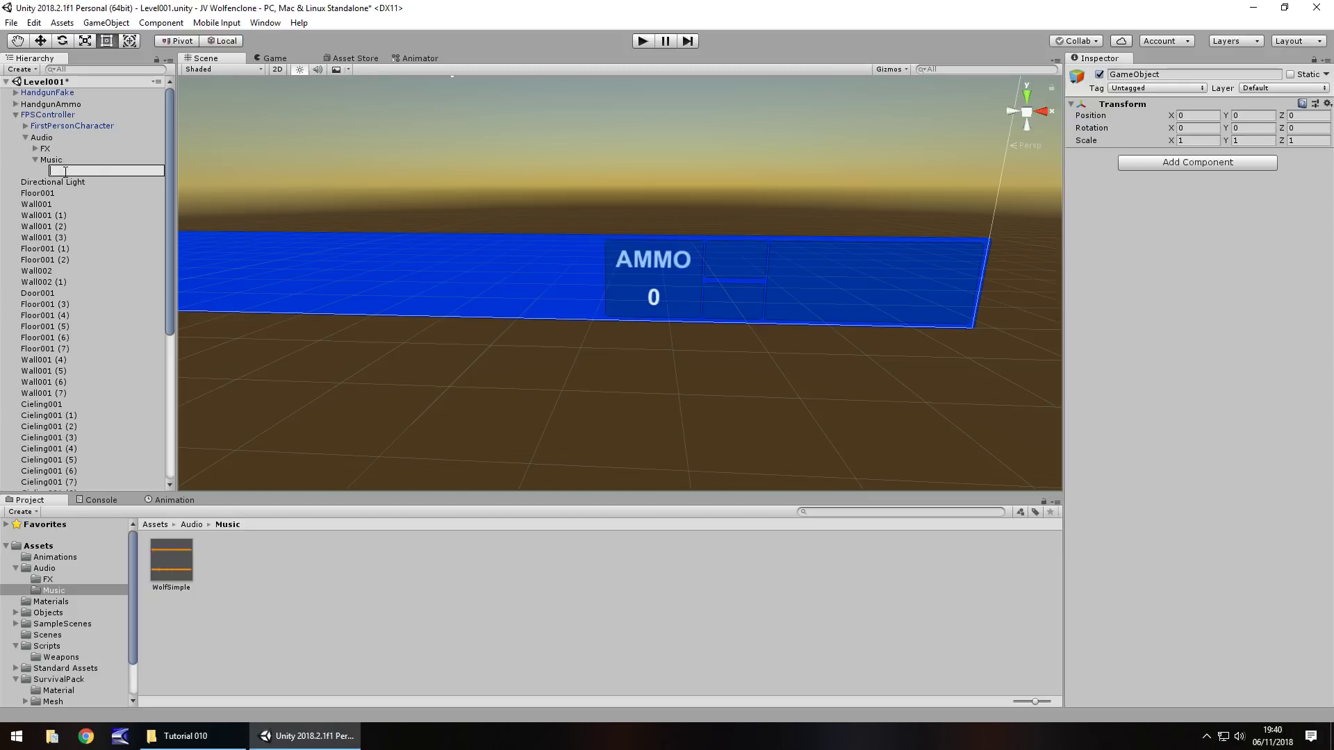
pyautogui.write('loor01')
pyautogui.press('Return')
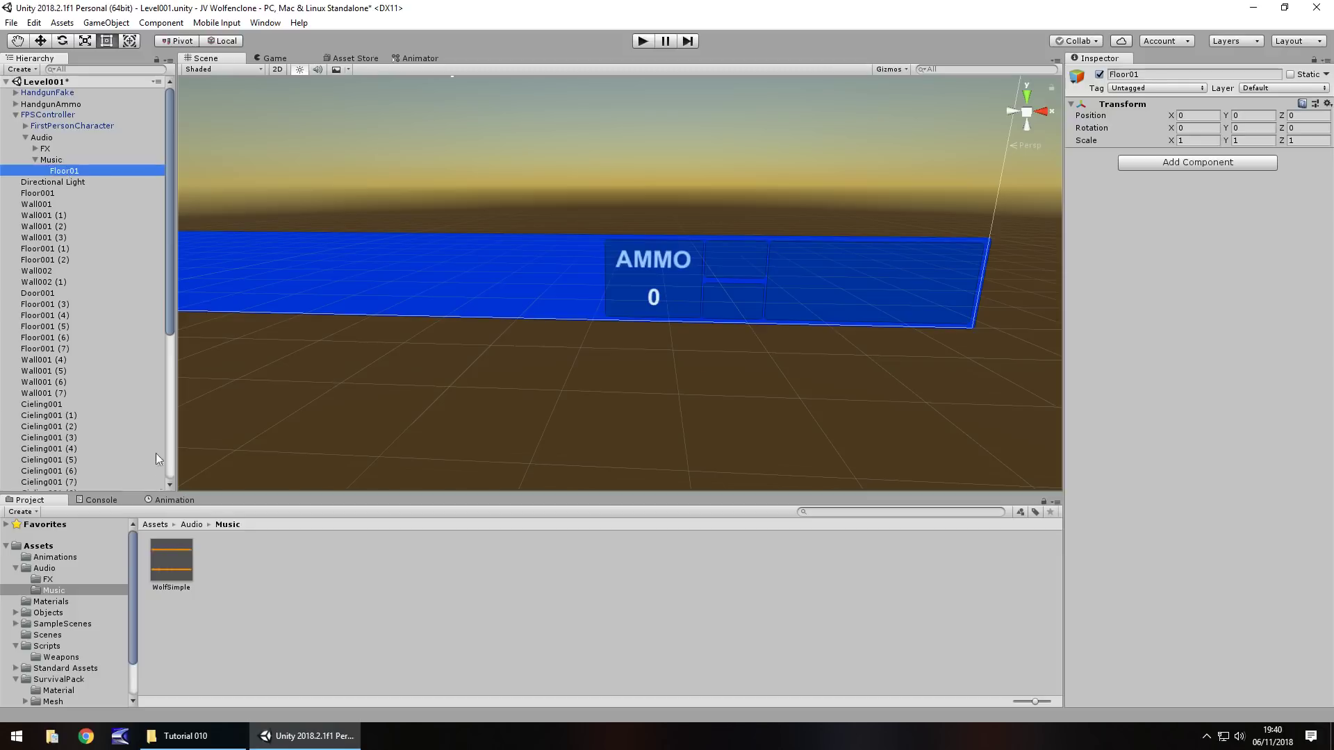
# - Give Floor01 a WolfSimple Audio Source looping at volume 0.2, then save the Level001 scene
pyautogui.moveTo(164, 566); pyautogui.dragTo(1203, 212)
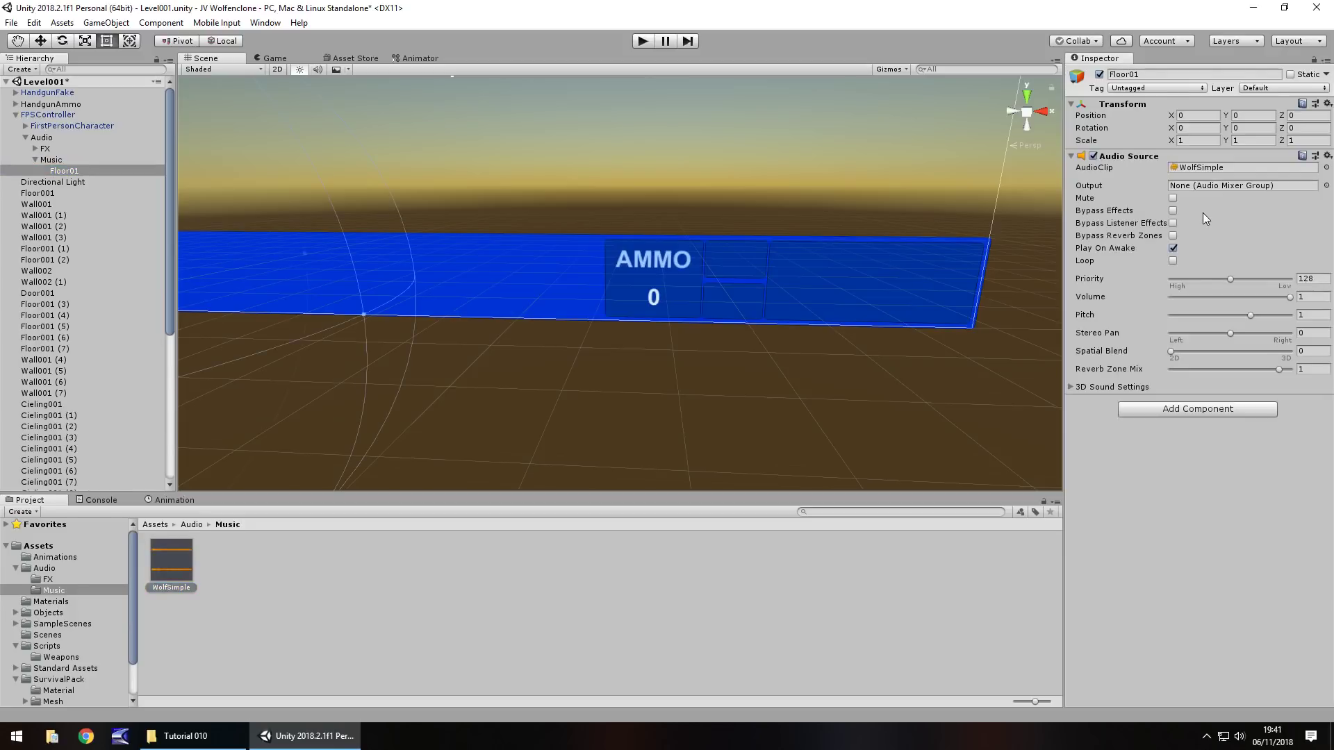
pyautogui.click(1291, 297)
pyautogui.moveTo(1215, 304); pyautogui.dragTo(1193, 304)
pyautogui.click(1326, 297)
pyautogui.write('.2')
pyautogui.click(1173, 260)
pyautogui.click(34, 160)
pyautogui.hotkey('ctrl', 's')
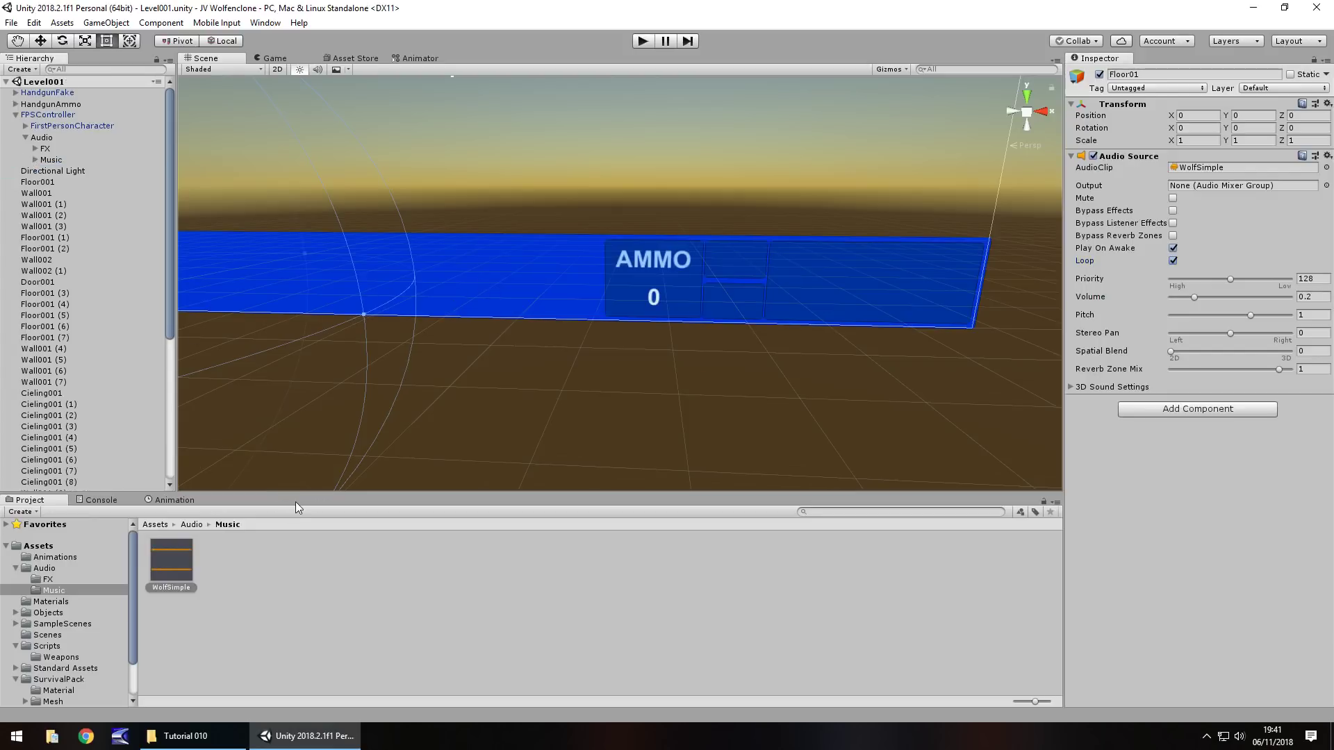
pyautogui.click(642, 41)
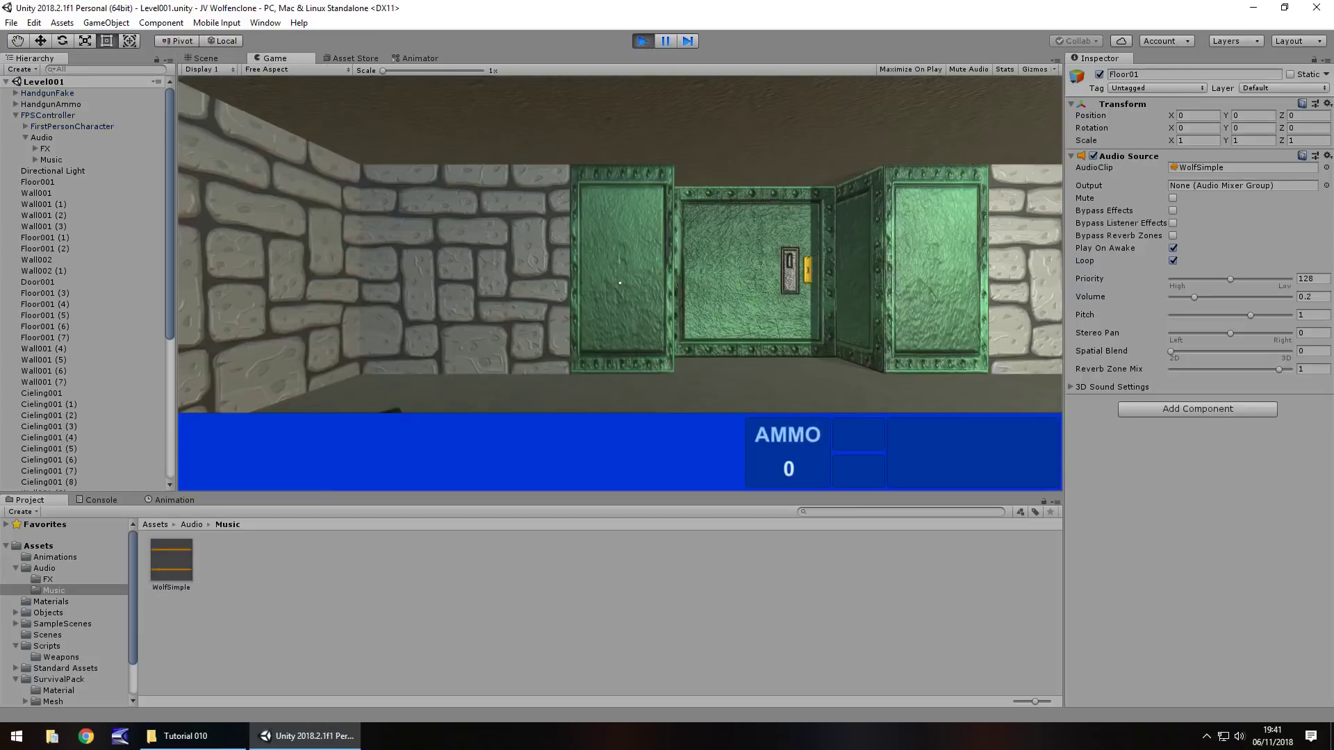
pyautogui.press('w')
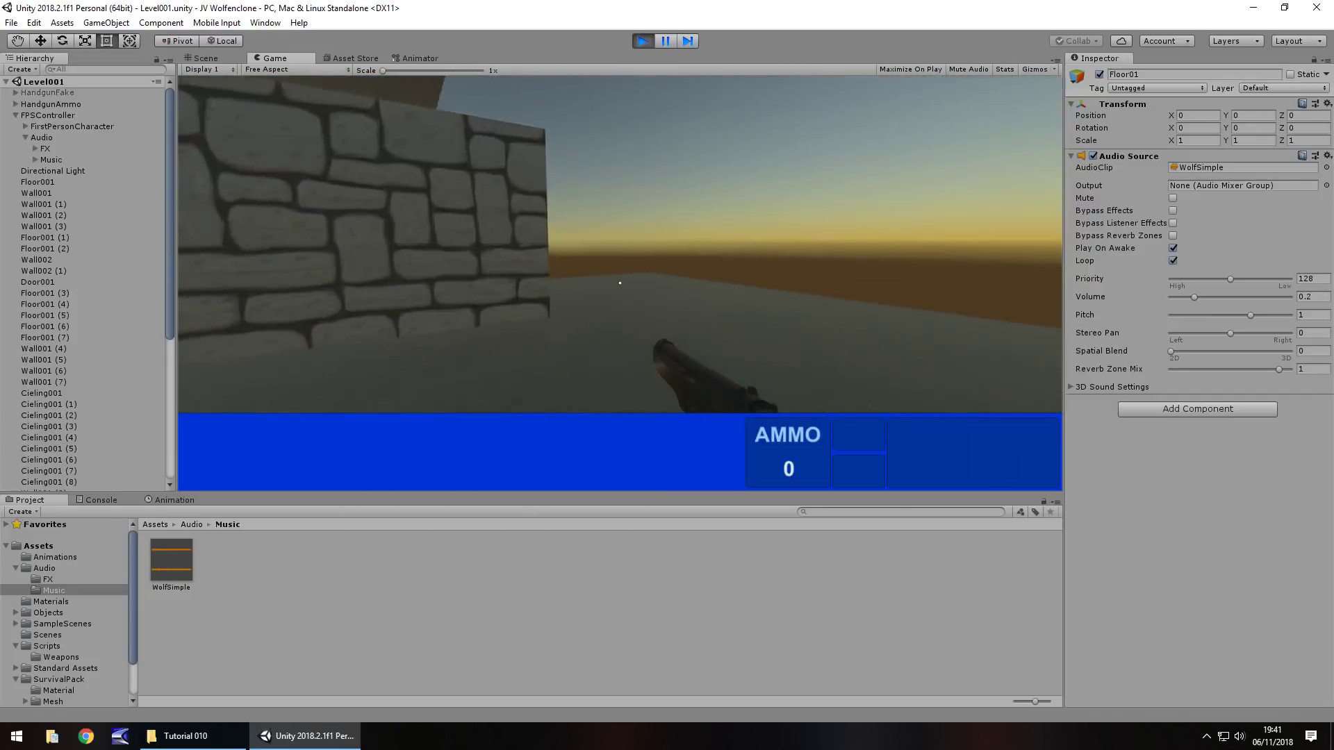
pyautogui.press('w')
pyautogui.press('w')
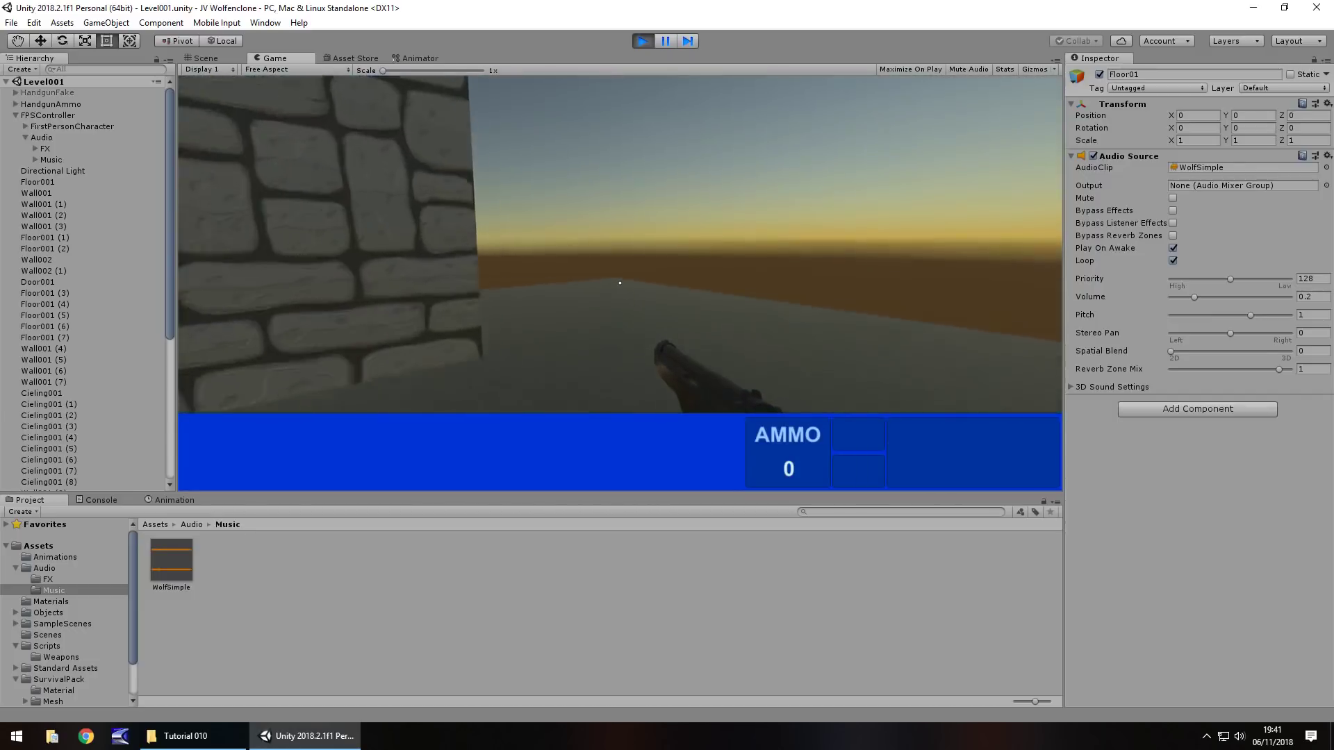
pyautogui.press('w')
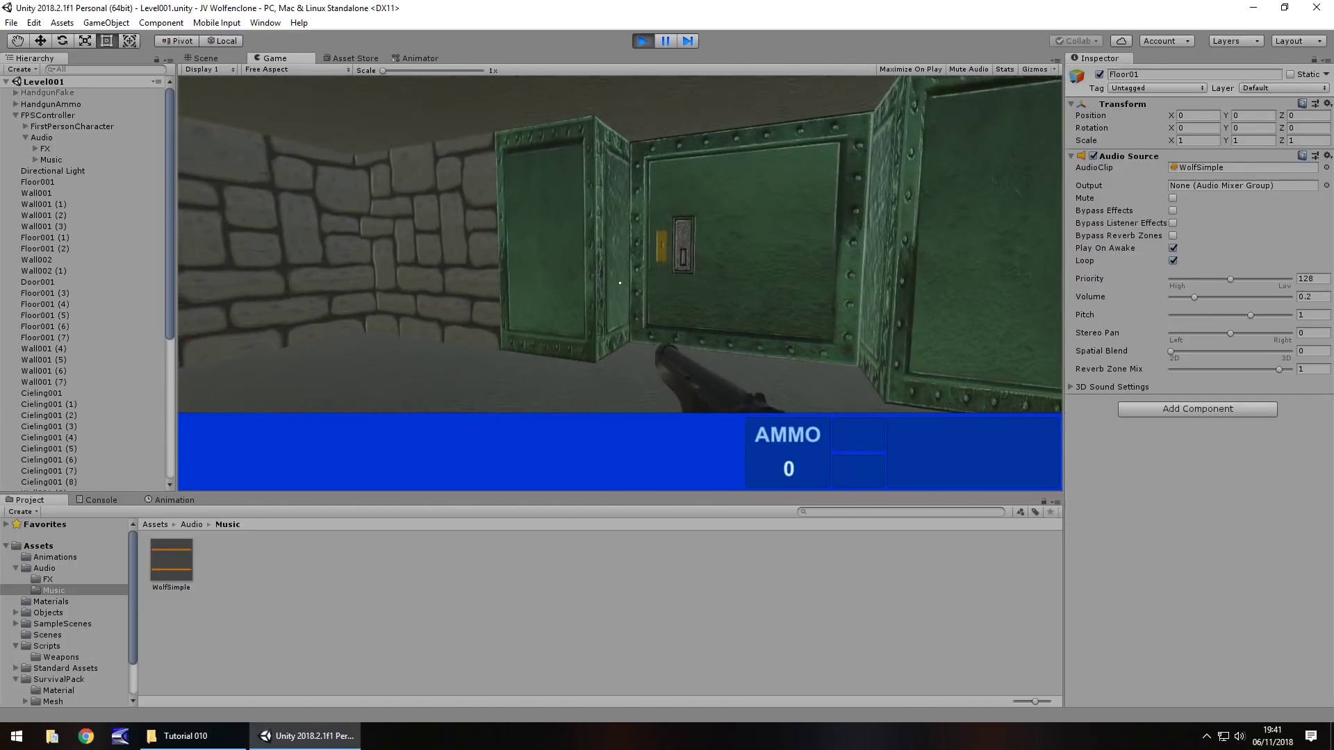
pyautogui.click(619, 283)
pyautogui.hotkey('ctrl', 'p')
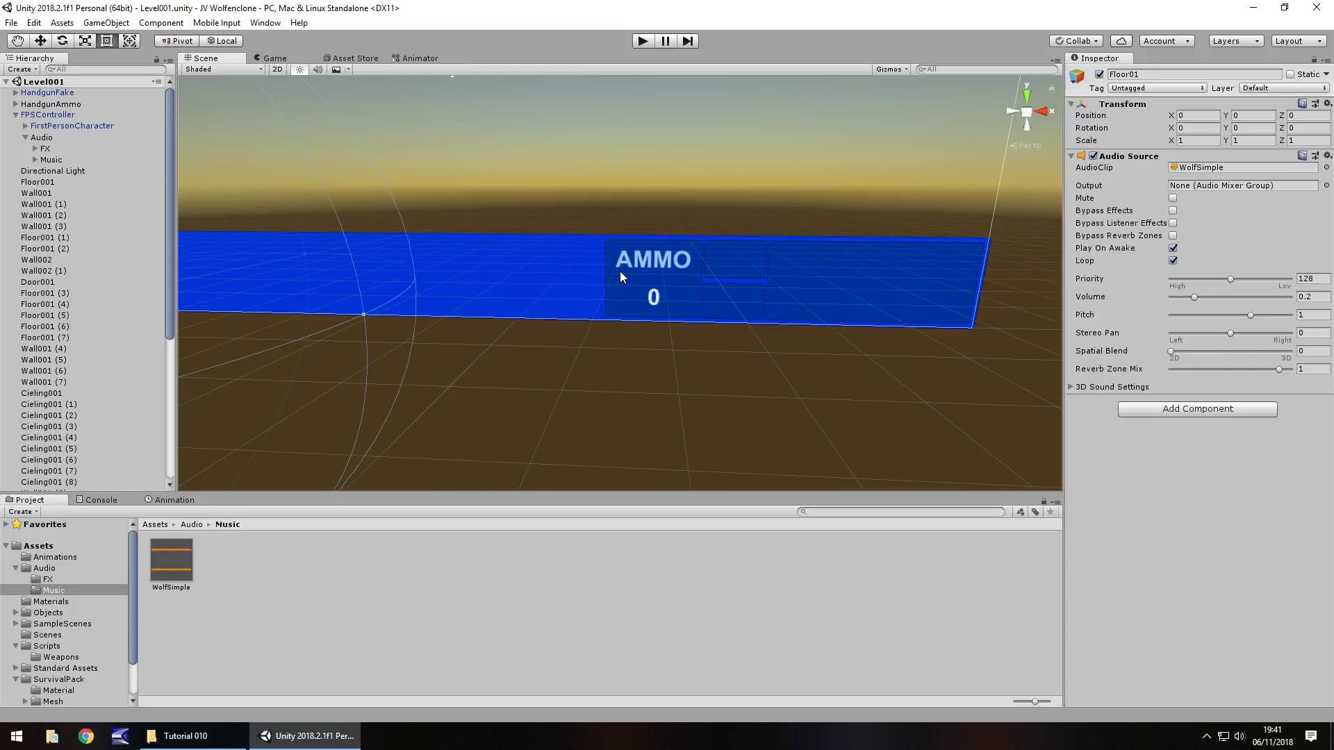
pyautogui.click(646, 41)
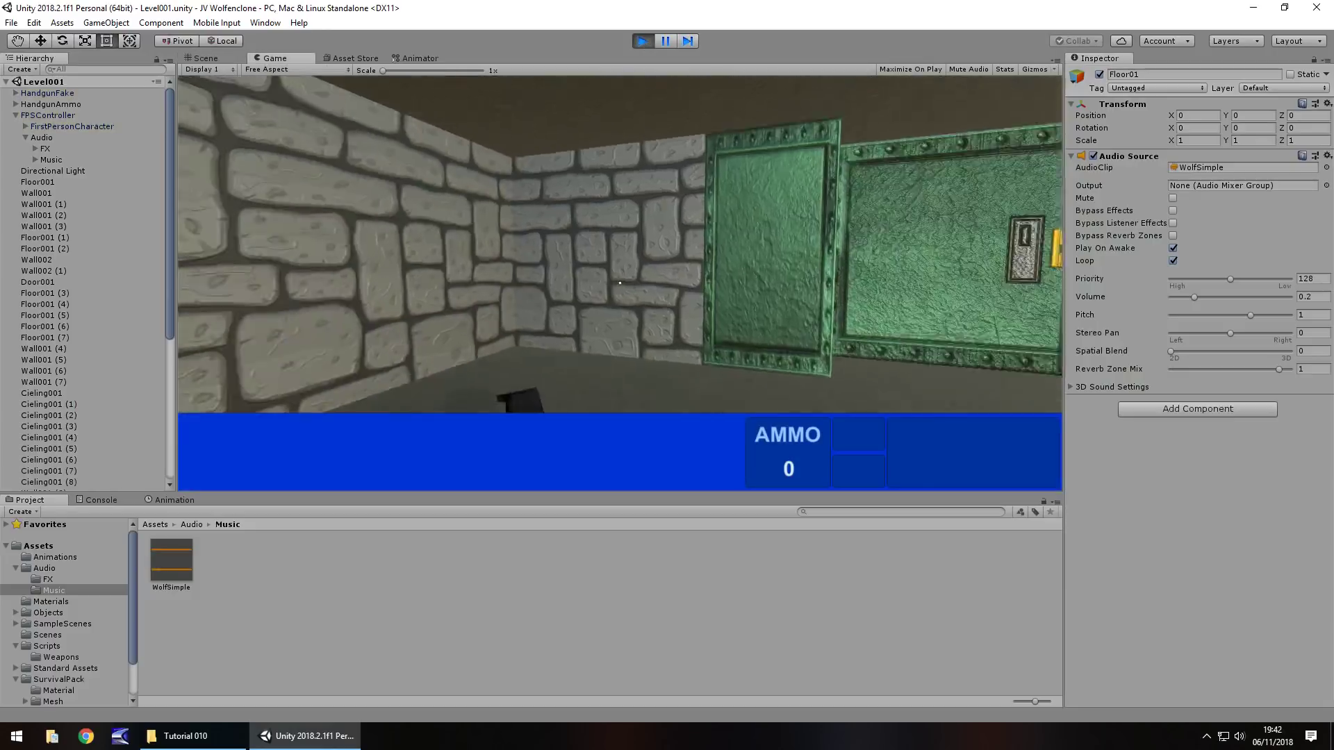
pyautogui.press('w')
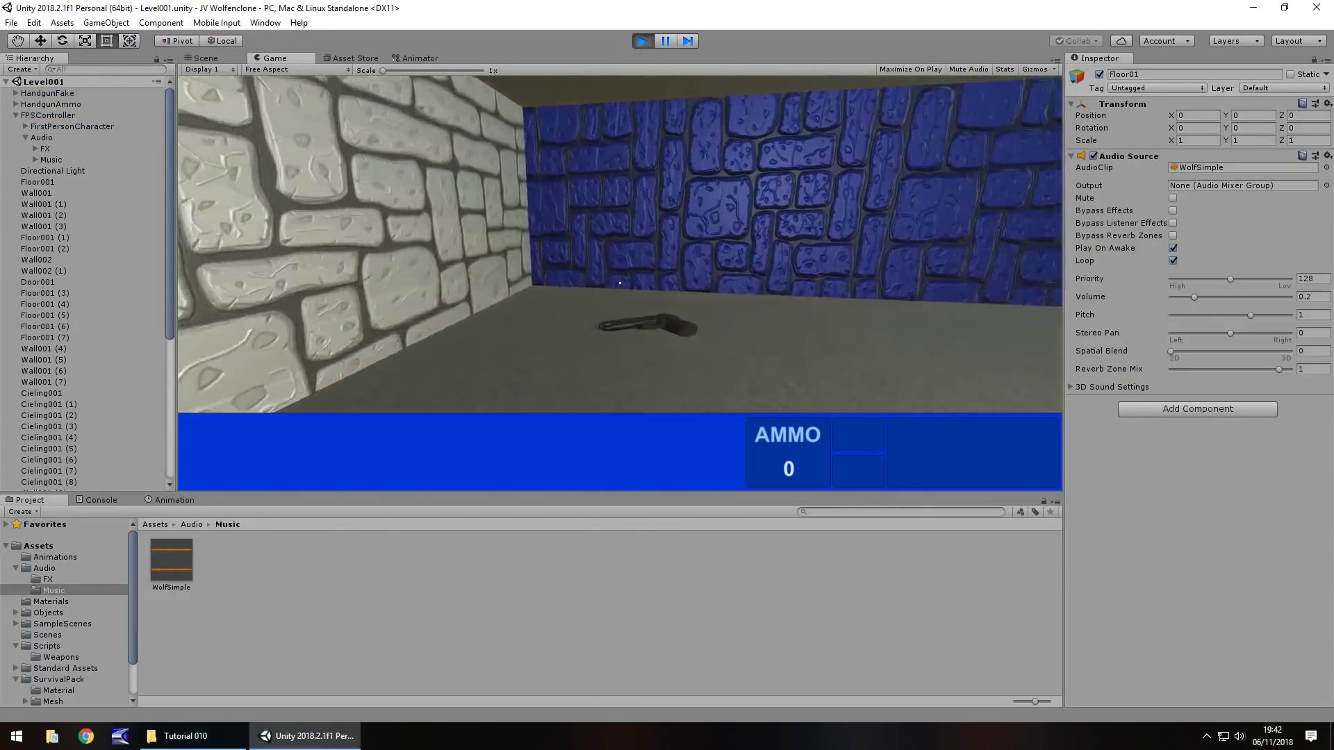
pyautogui.moveTo(620, 283)
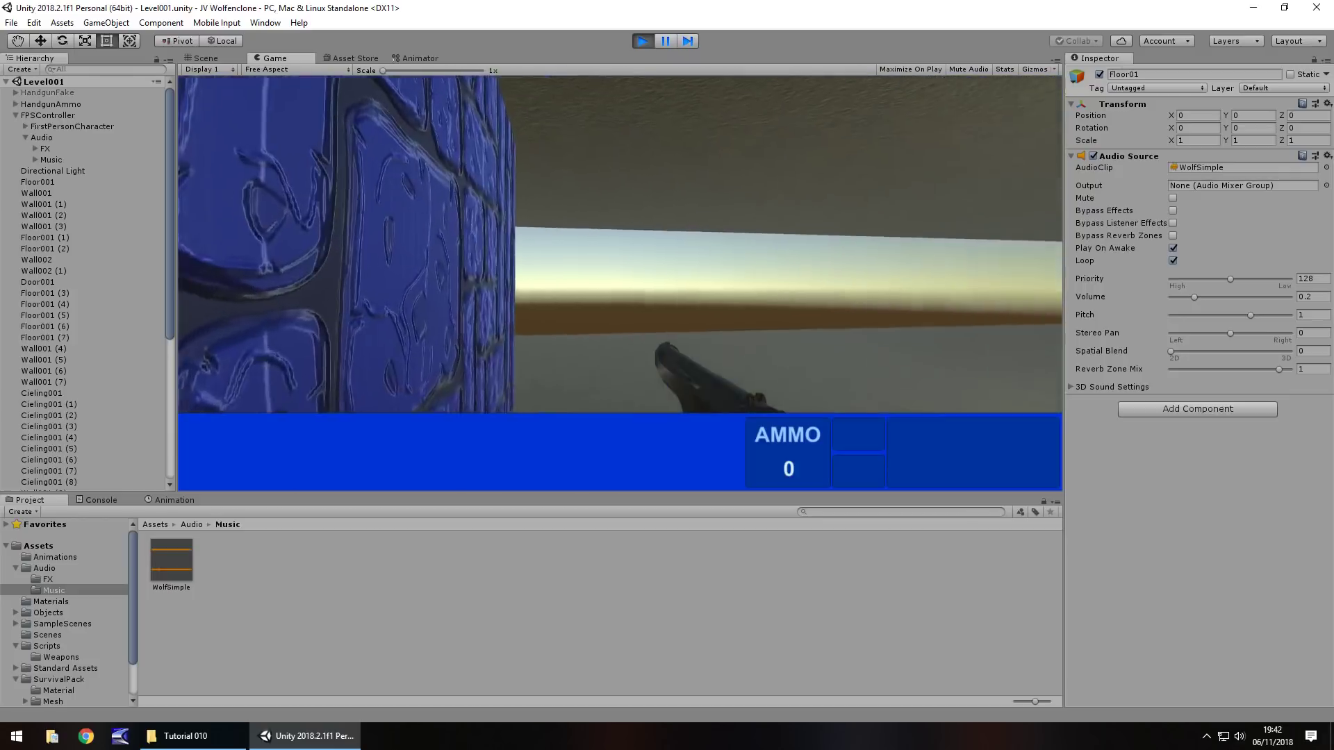
pyautogui.hotkey('ctrl', 'p')
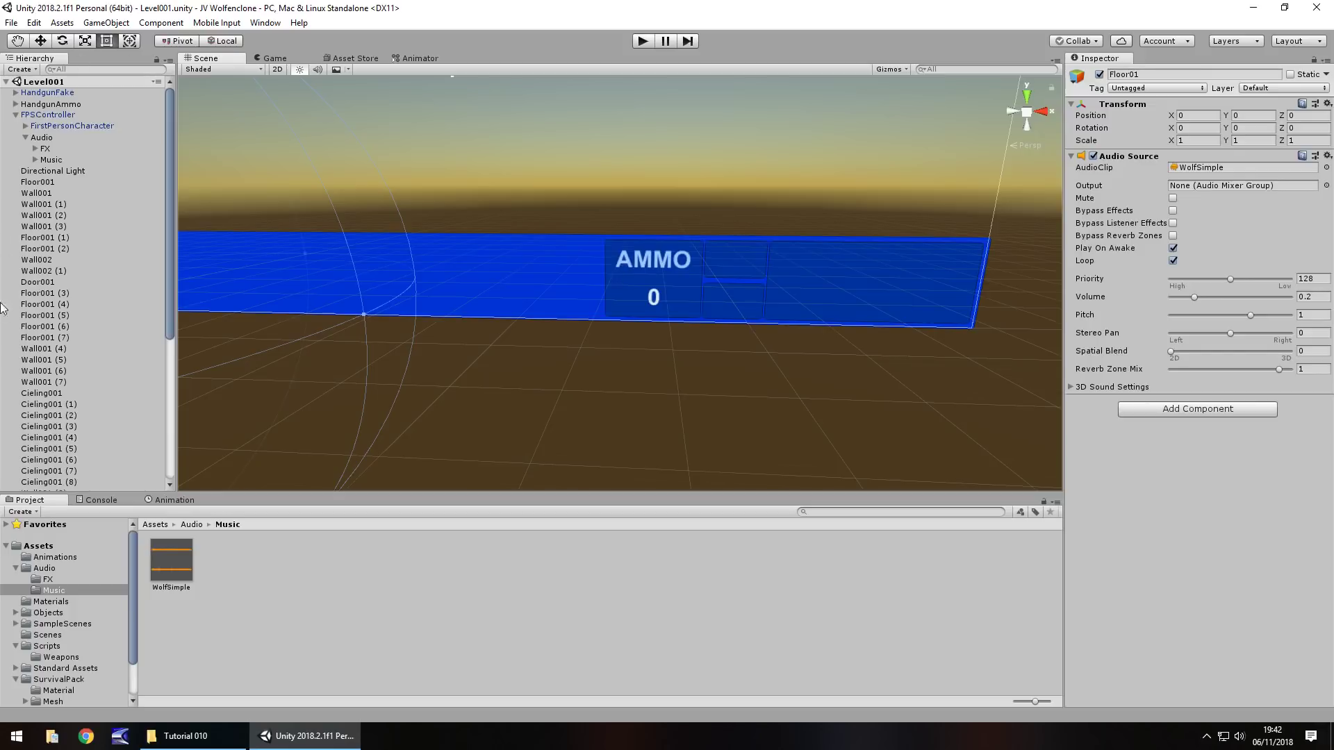
# - Select Cieling001 in the Hierarchy to view its properties in the Inspector
pyautogui.moveTo(171, 186); pyautogui.dragTo(171, 258)
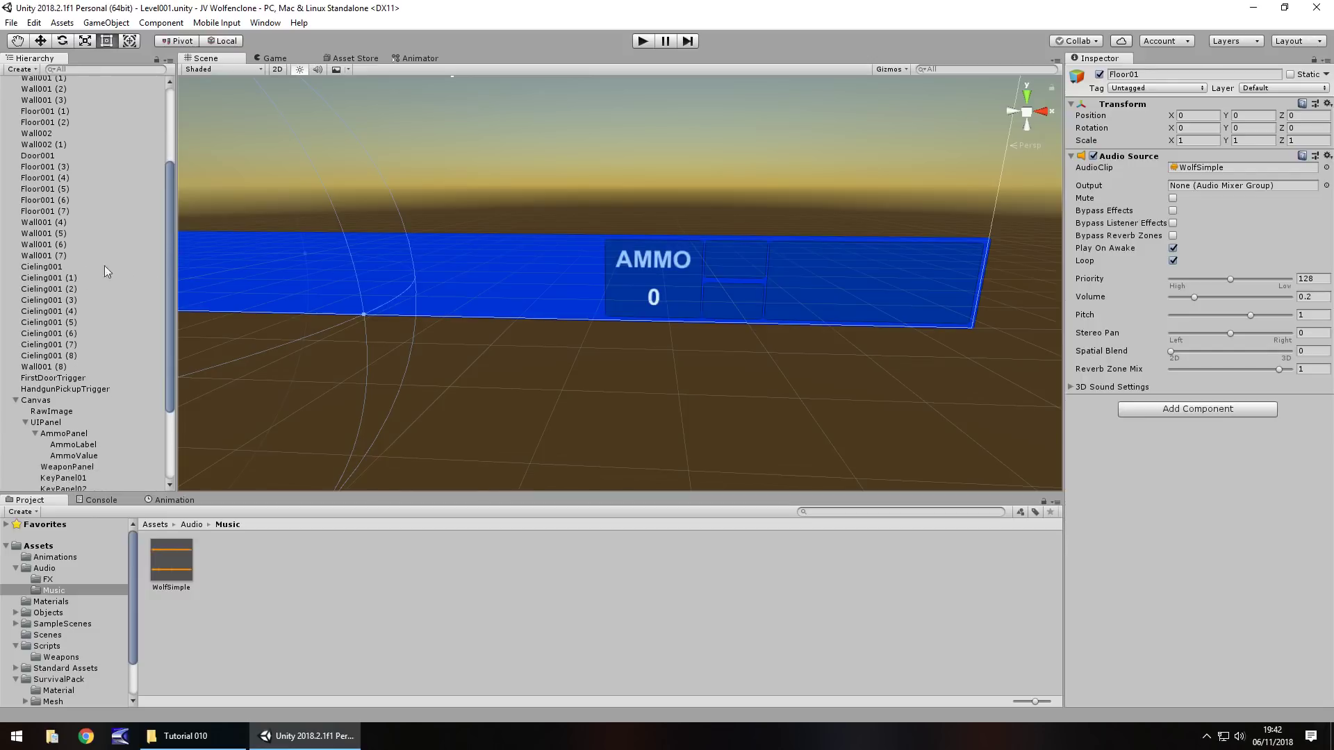
pyautogui.click(51, 267)
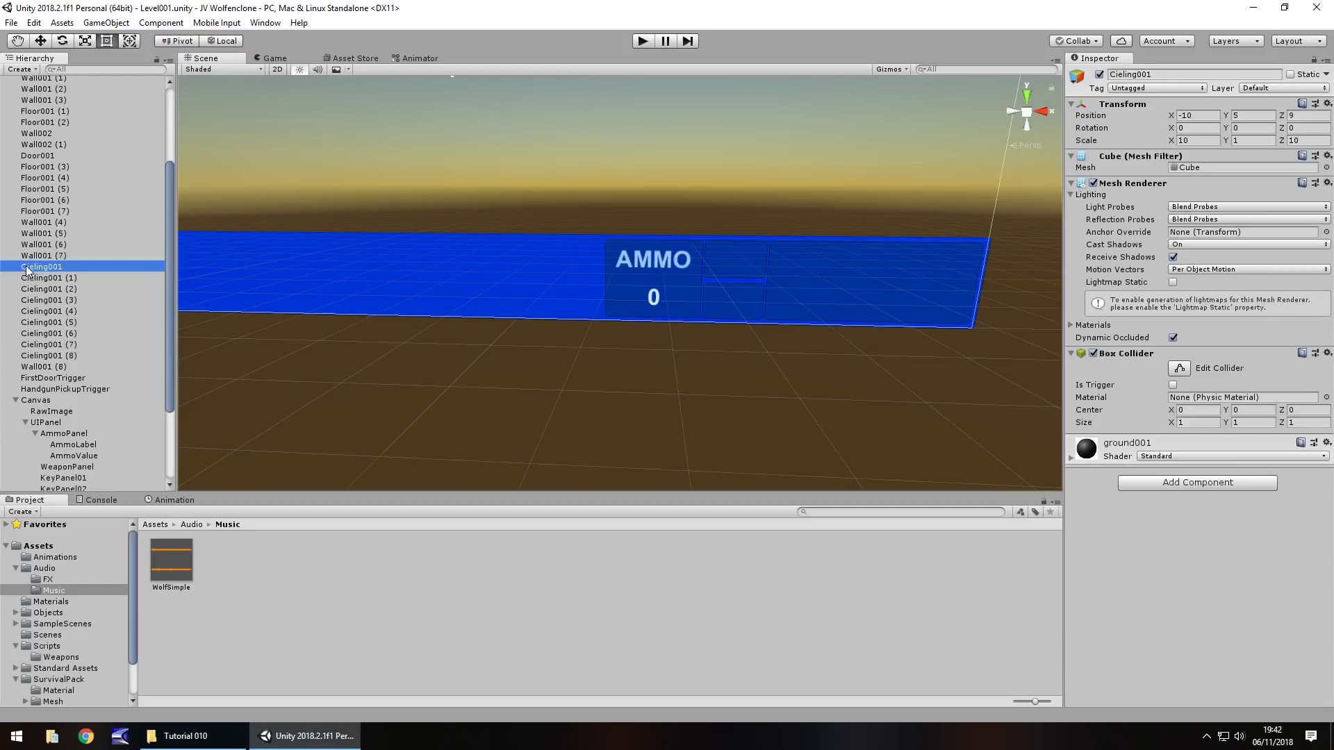
pyautogui.scroll(3, 73, 320)
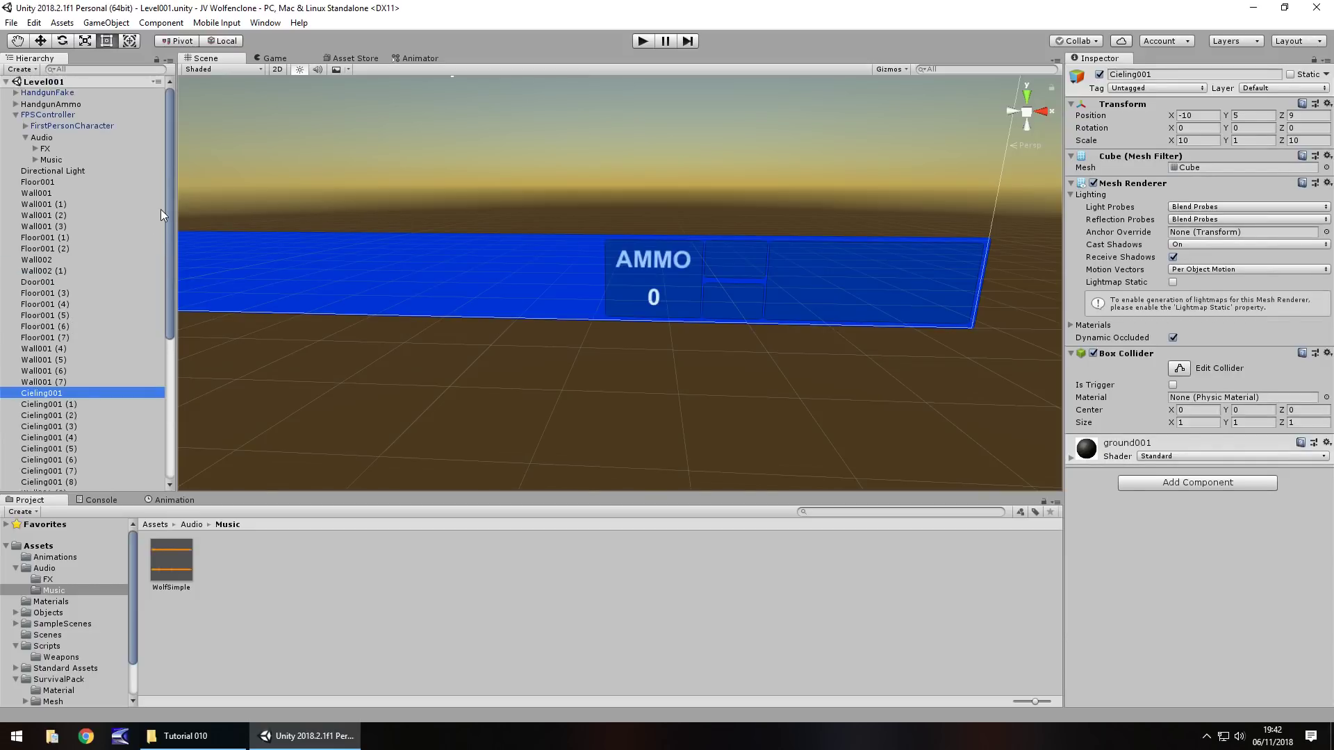